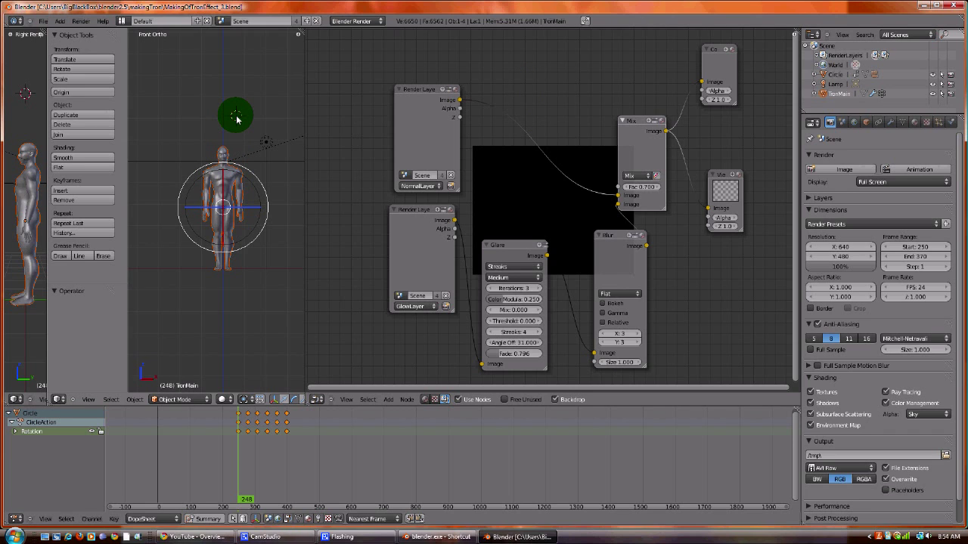
Step: Render the frame with F12, then return to the node editor showing the glowing Tron figure
key(F12)
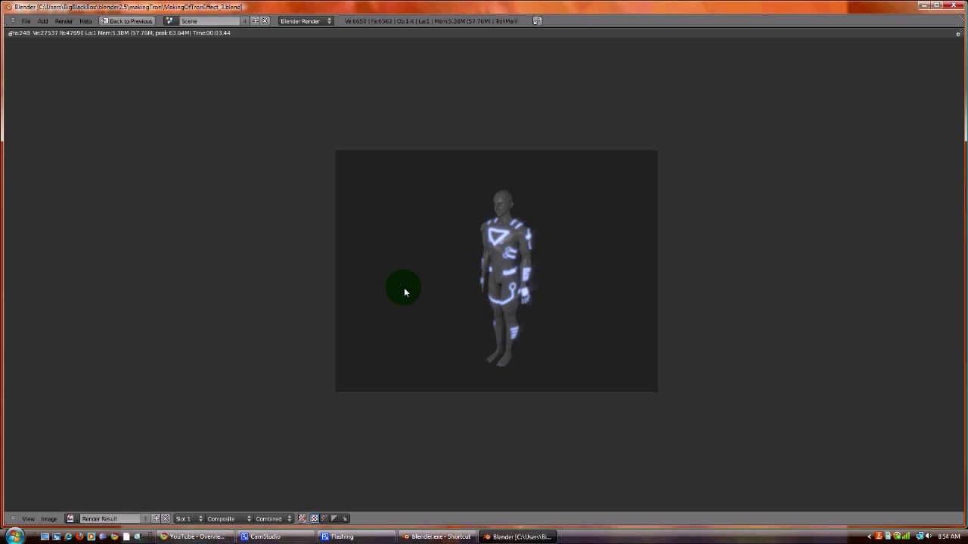
key(Escape)
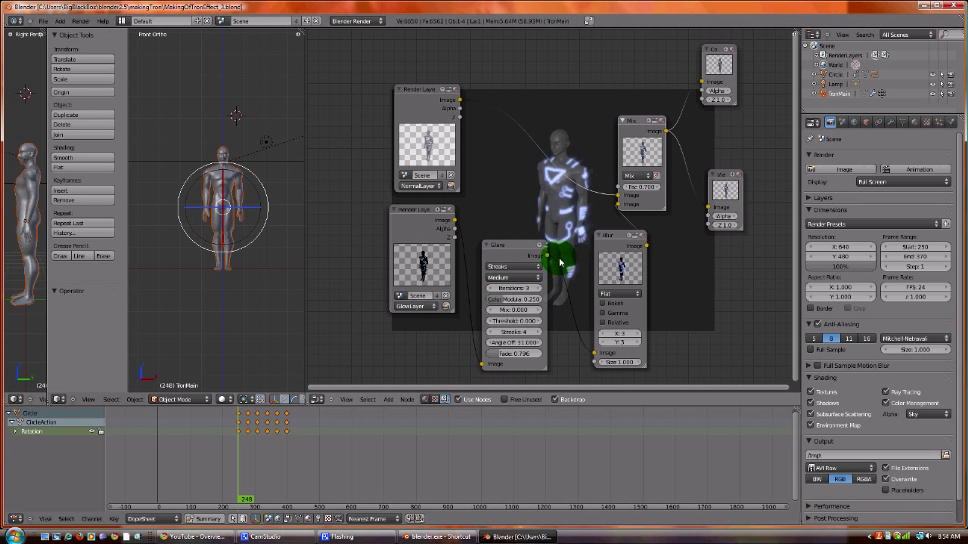
Step: Turn the compositing area into a UV/Image Editor, passing through a 3D View
click(331, 402)
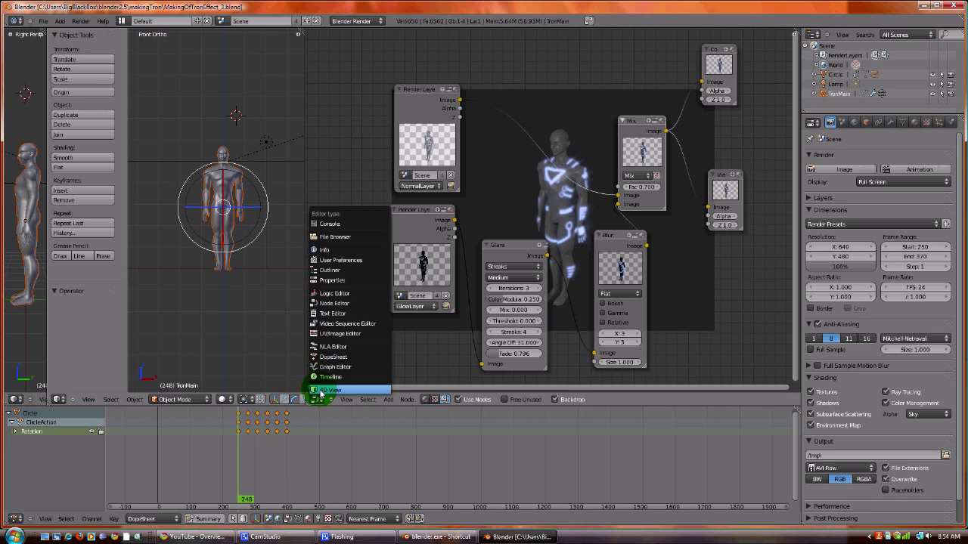
click(320, 390)
click(318, 399)
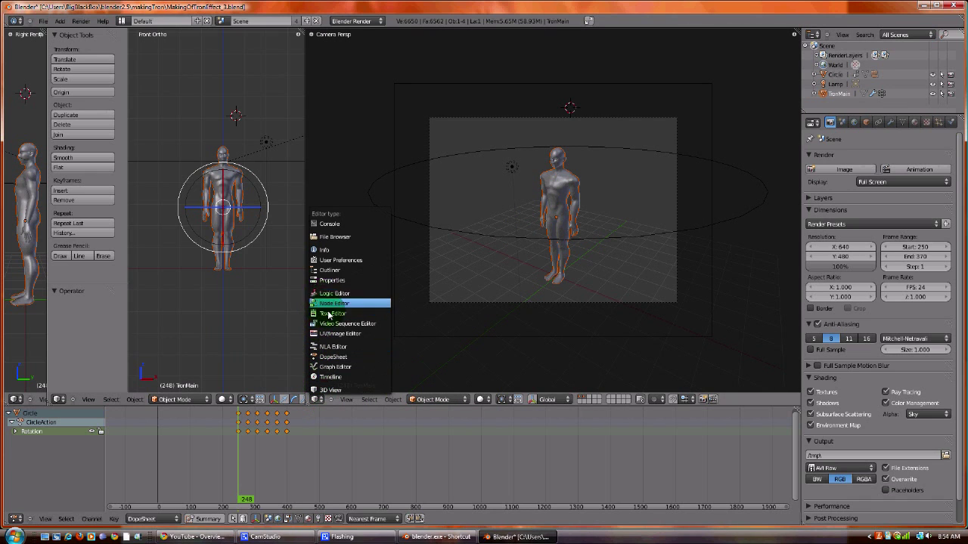
click(335, 333)
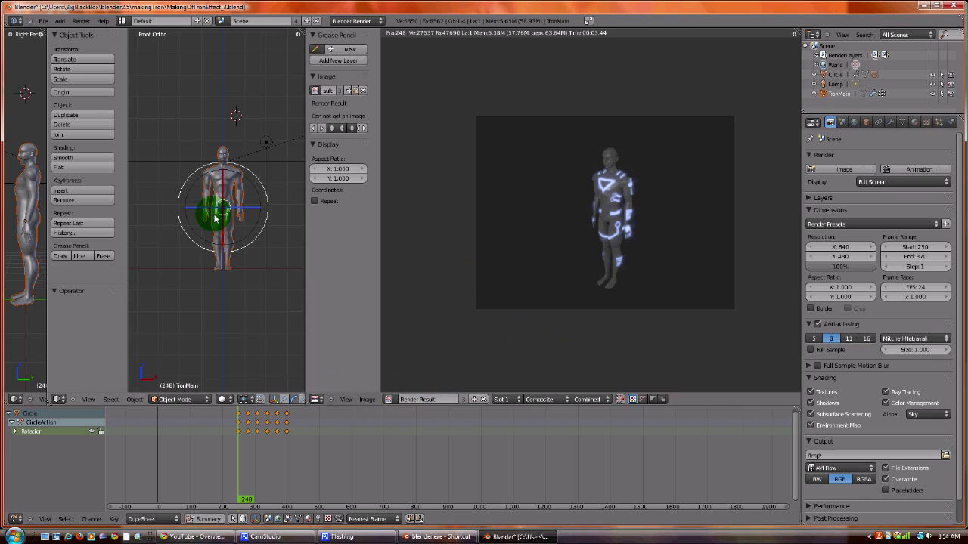
Step: Put the figure's mesh in Edit Mode, select all, and unlink the Render Result image
click(187, 398)
click(189, 381)
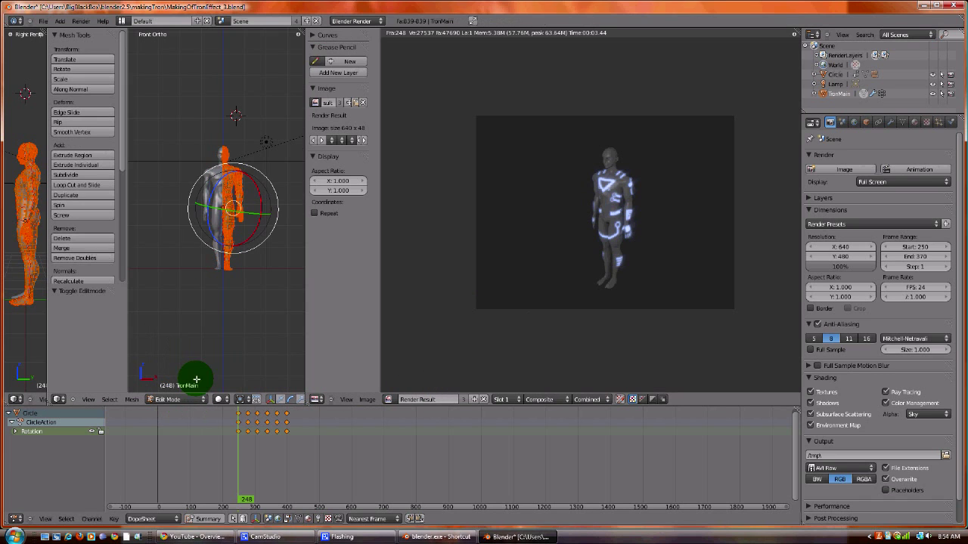
scroll(244, 216, up, 3)
scroll(245, 215, up, 2)
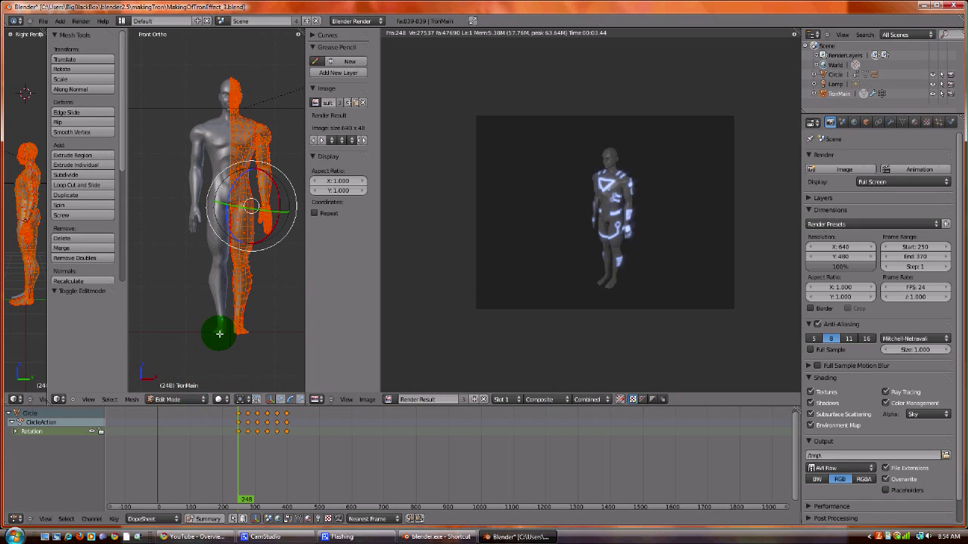
key(a)
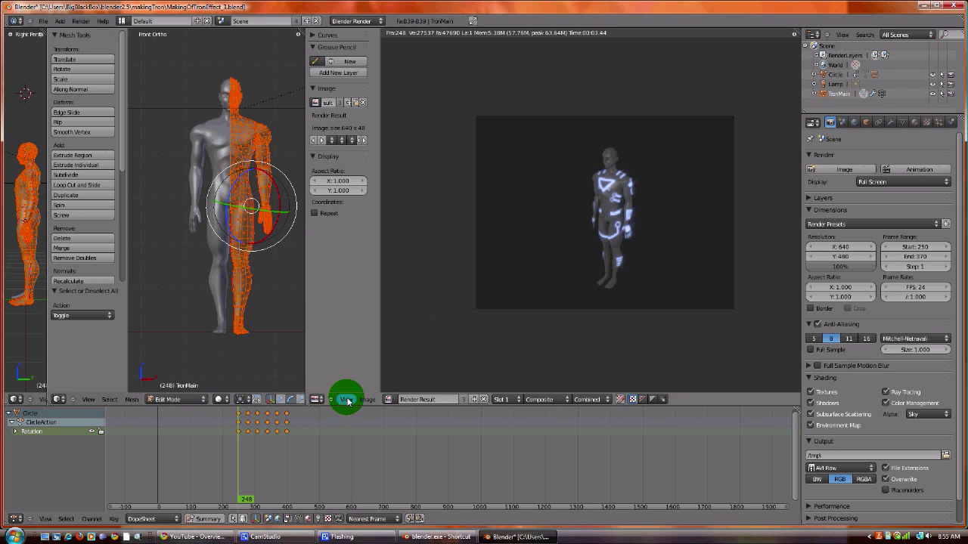
click(320, 400)
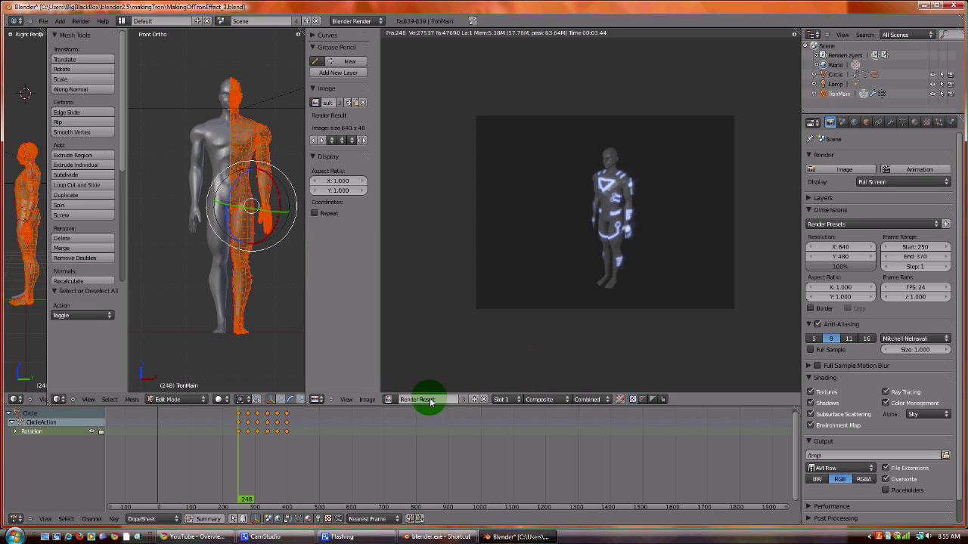
click(484, 399)
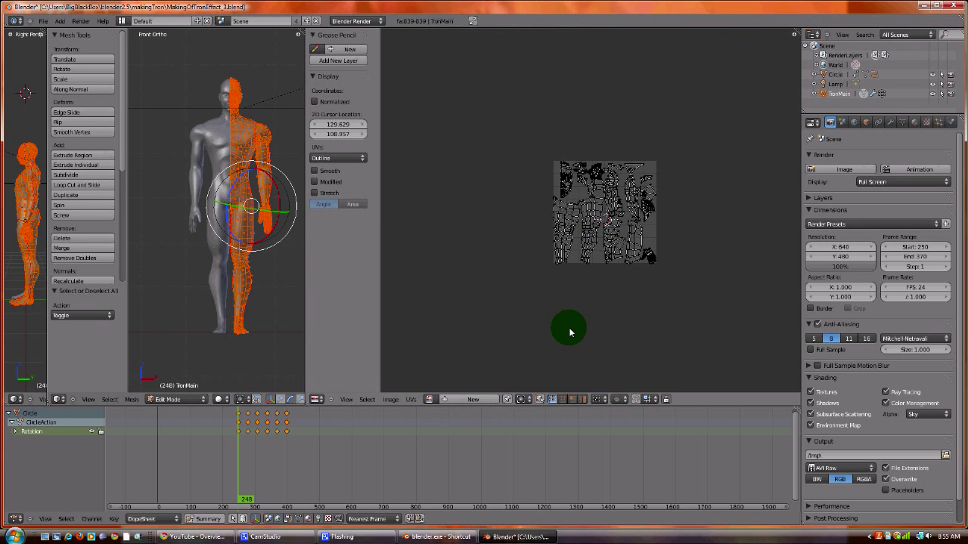
Step: Reselect the whole mesh and search the image list for tronBodyCloth, finding no match
scroll(567, 327, up, 4)
scroll(563, 325, down, 2)
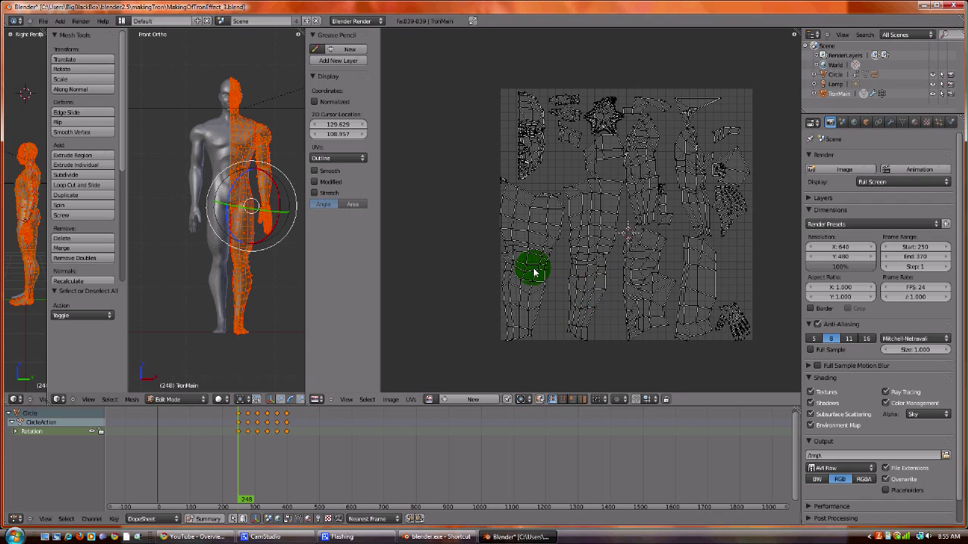
mouse_move(685, 301)
middle_down()
mouse_move(654, 291)
mouse_move(667, 298)
middle_up()
key(a)
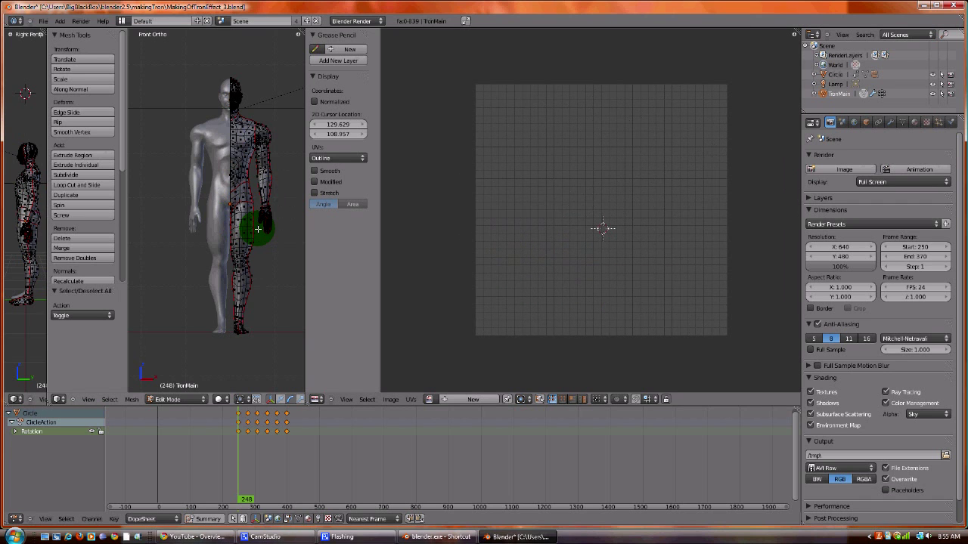
key(a)
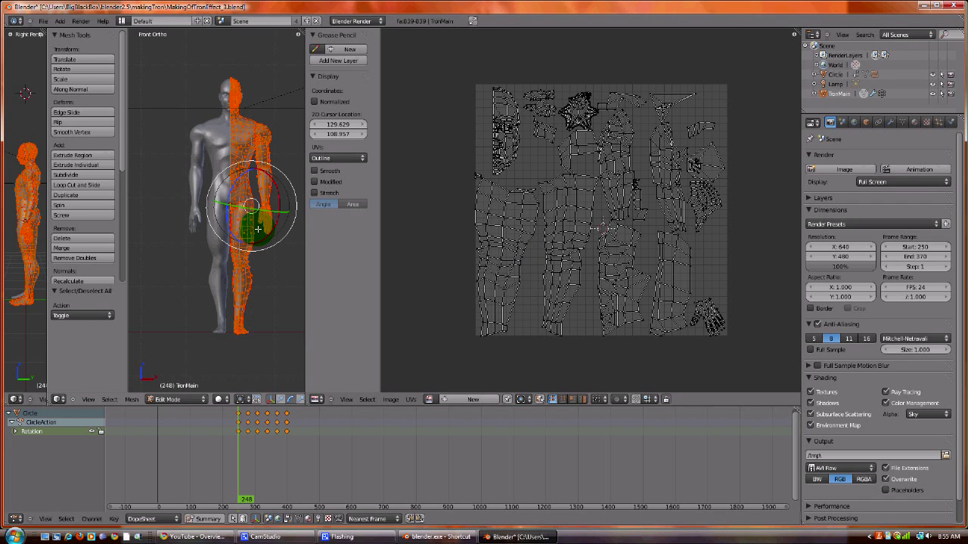
click(430, 400)
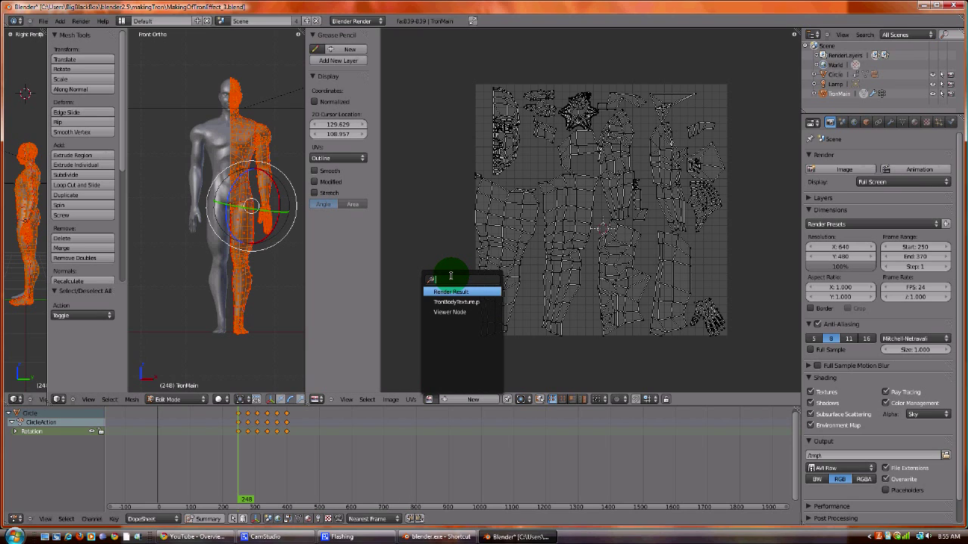
text(tron)
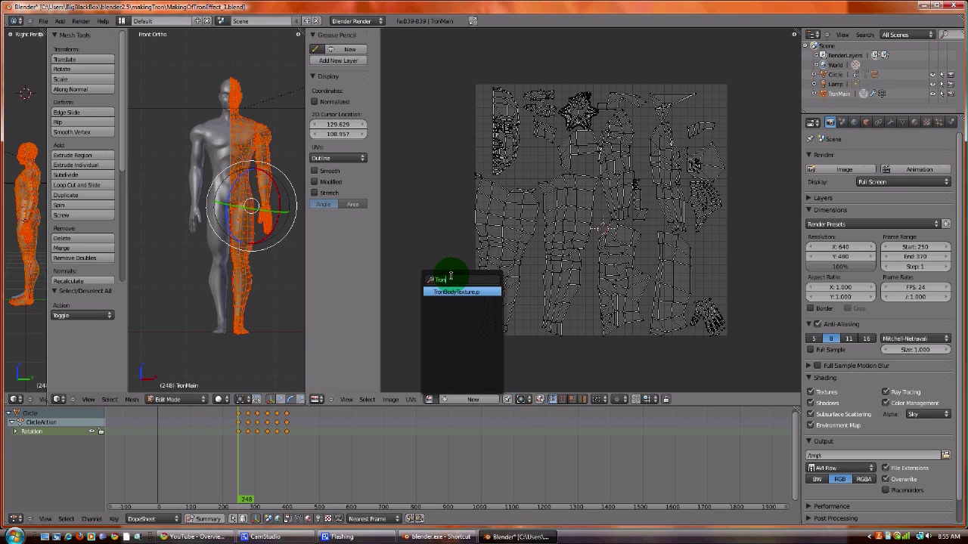
text(BodyClot)
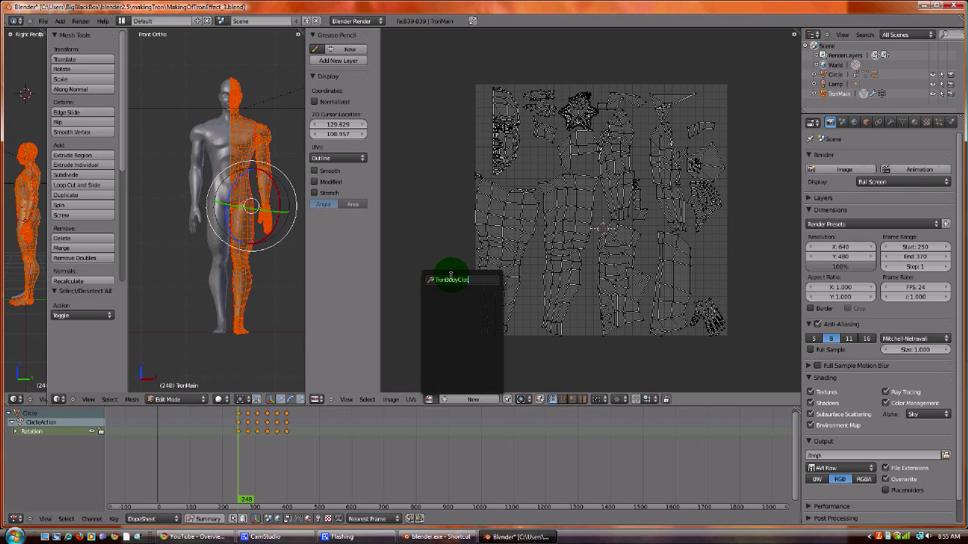
text(h)
key(Return)
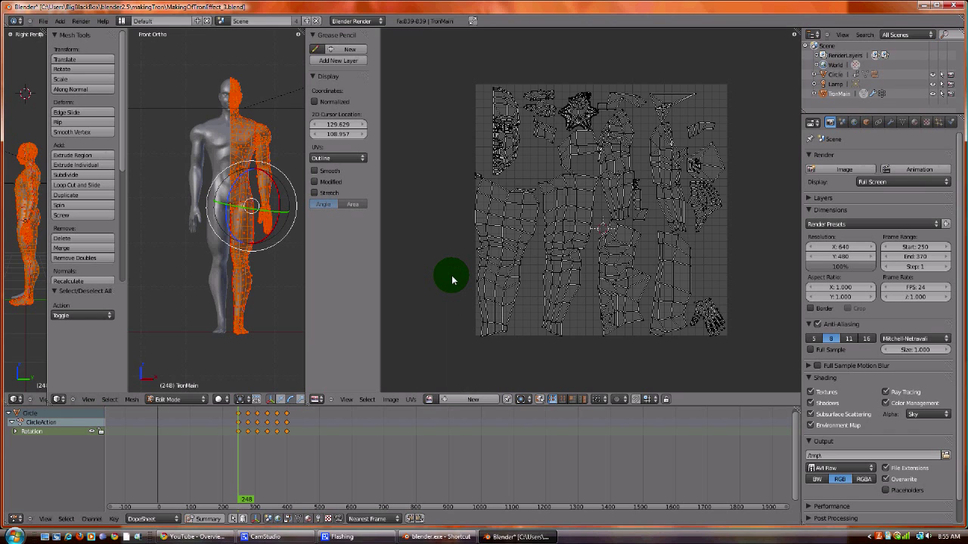
Step: Create a new 1024×1024 image named TronBodyCloth and choose Image > Save As
click(450, 397)
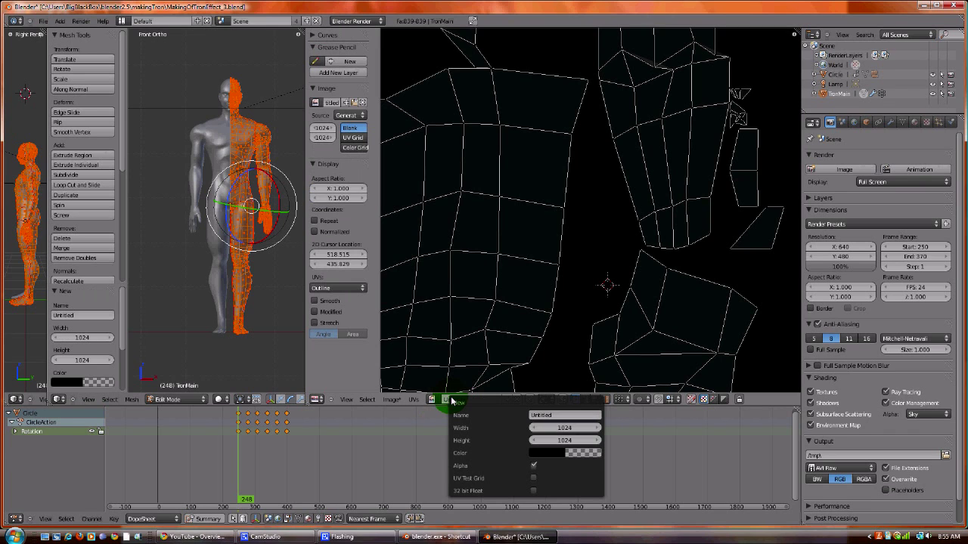
click(573, 415)
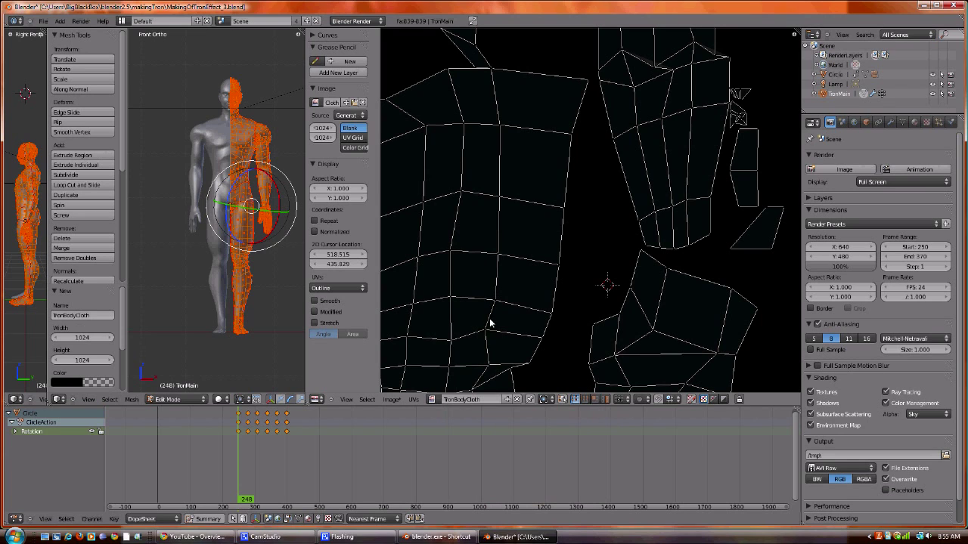
click(397, 402)
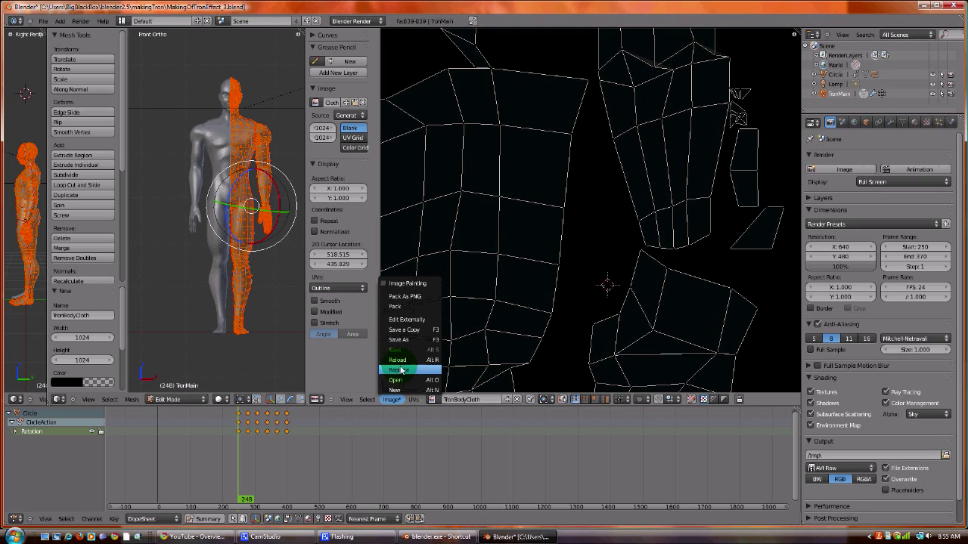
click(408, 341)
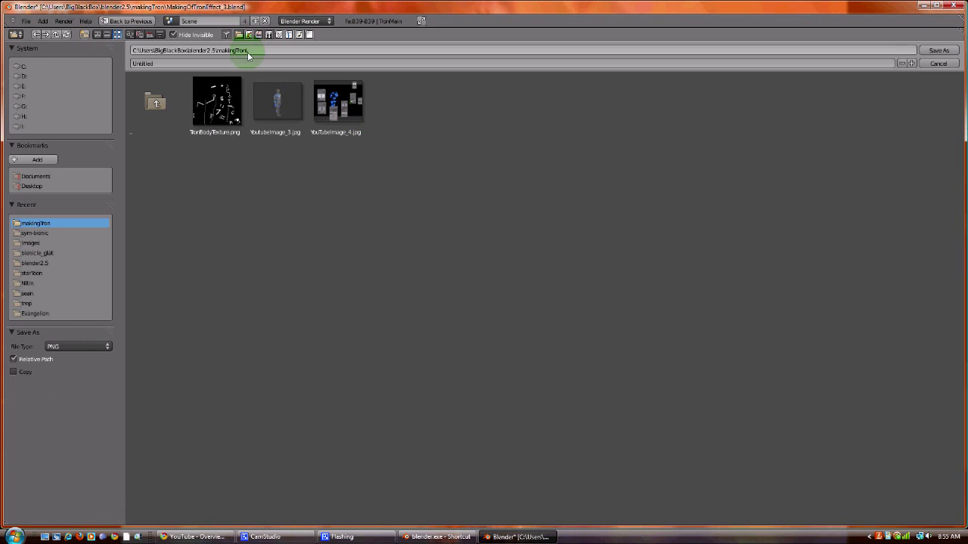
Step: Save the image as TronBodyCloth.png in the makingTron folder
click(216, 65)
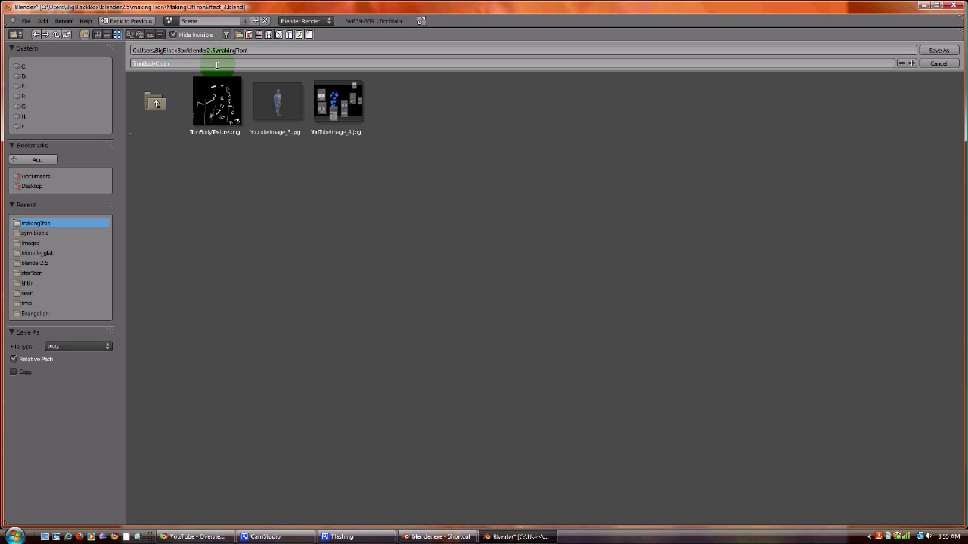
key(Return)
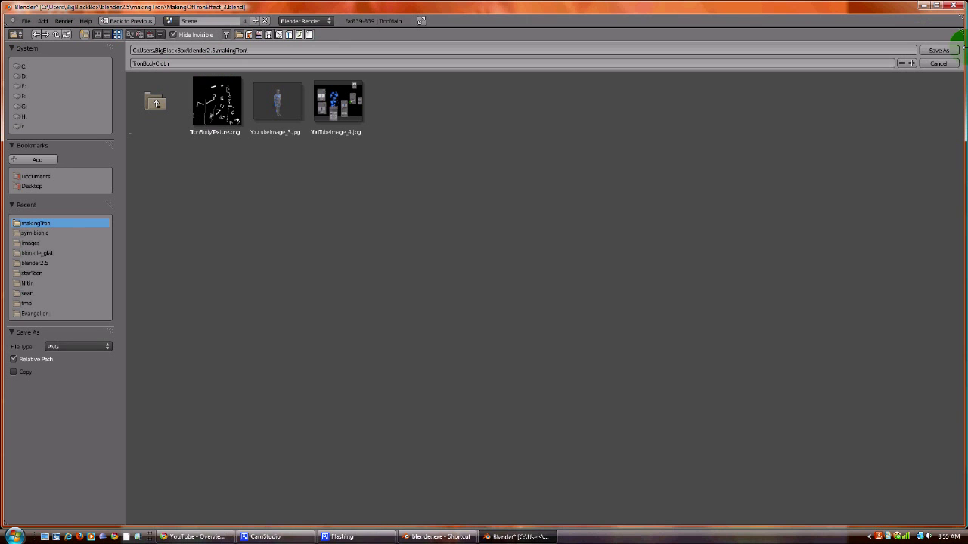
click(941, 52)
Step: Switch the figure into Texture Paint mode
scroll(555, 132, down, 3)
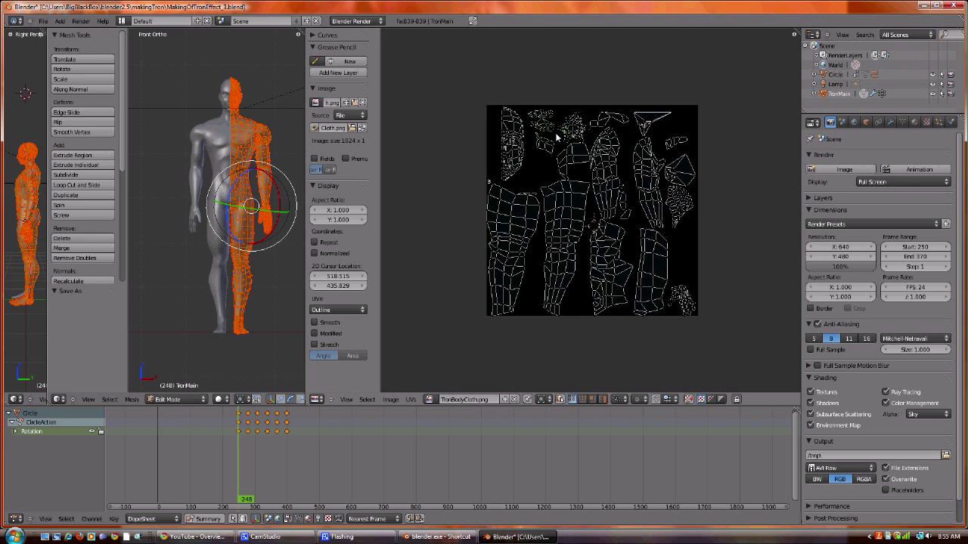
scroll(557, 136, up, 1)
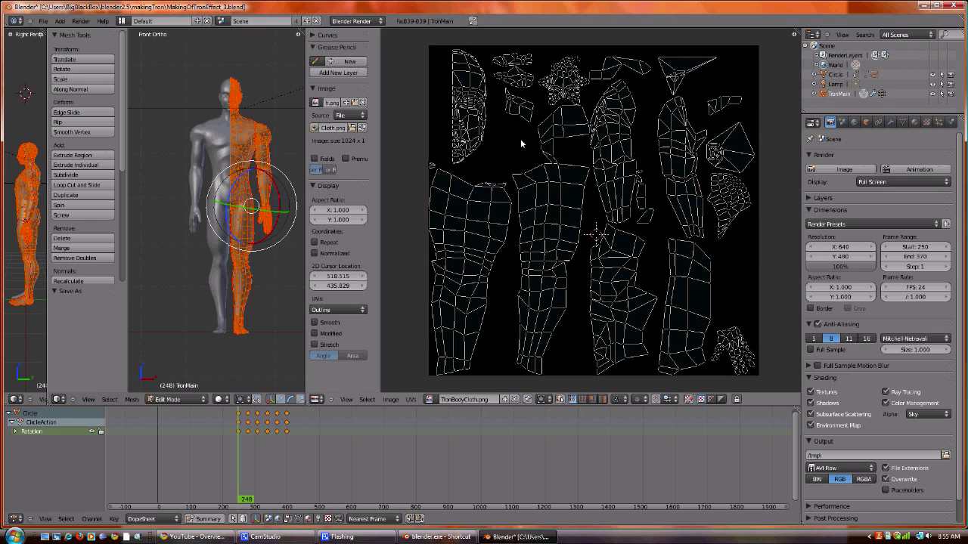
click(178, 400)
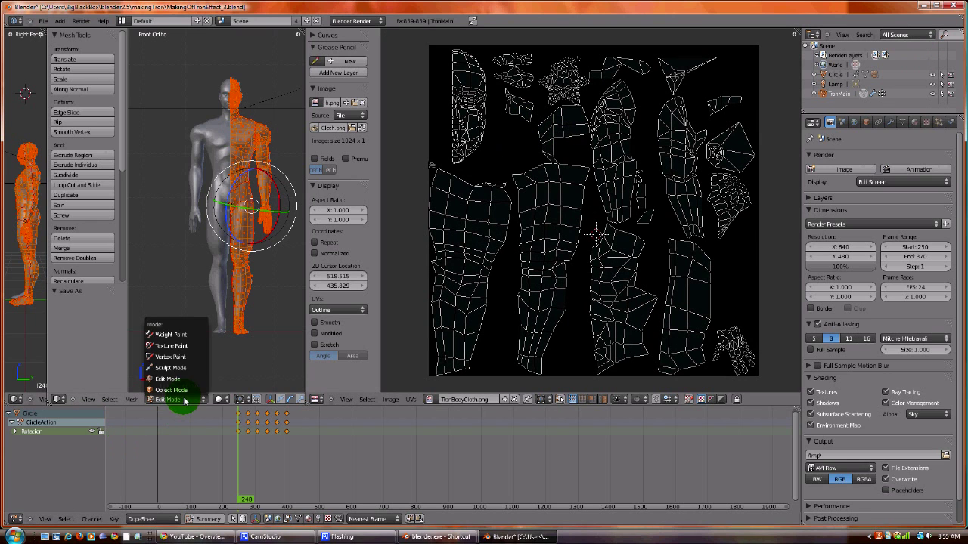
click(180, 348)
Step: Paint the head white, then widen the 3D view and switch to Right Ortho side view
scroll(242, 210, up, 5)
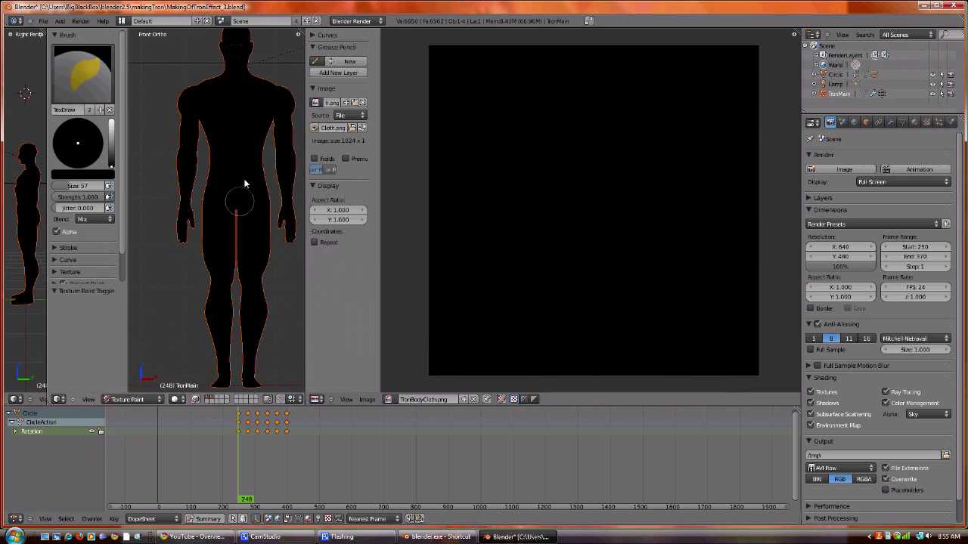
scroll(244, 183, up, 4)
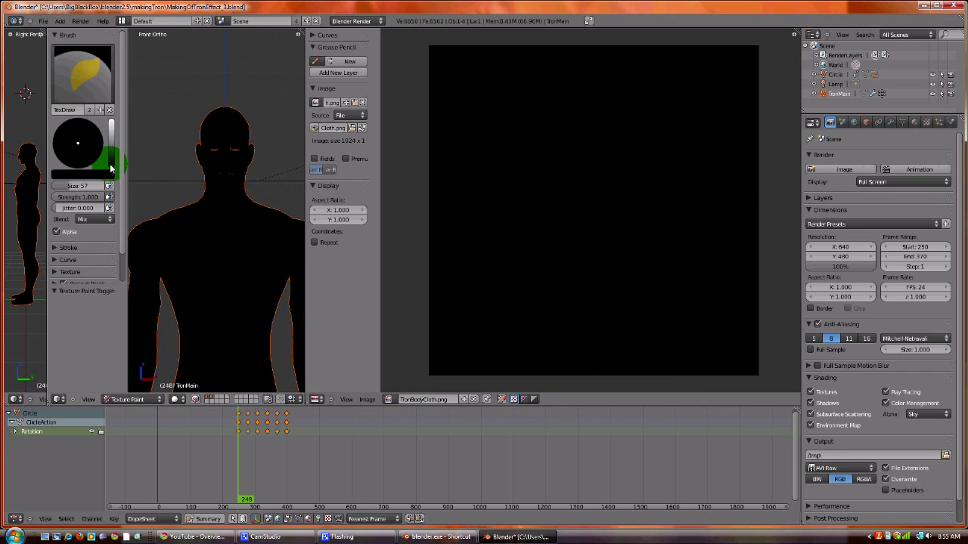
drag(111, 156, 123, 115)
mouse_move(239, 111)
mouse_down()
mouse_move(270, 119)
mouse_move(225, 116)
mouse_move(218, 136)
mouse_move(296, 140)
mouse_move(206, 137)
mouse_move(259, 119)
mouse_move(235, 132)
mouse_move(253, 138)
mouse_move(198, 152)
mouse_move(258, 159)
mouse_move(195, 175)
mouse_move(244, 178)
mouse_move(224, 164)
mouse_move(262, 172)
mouse_move(204, 180)
mouse_move(255, 178)
mouse_move(209, 184)
mouse_move(261, 179)
mouse_up()
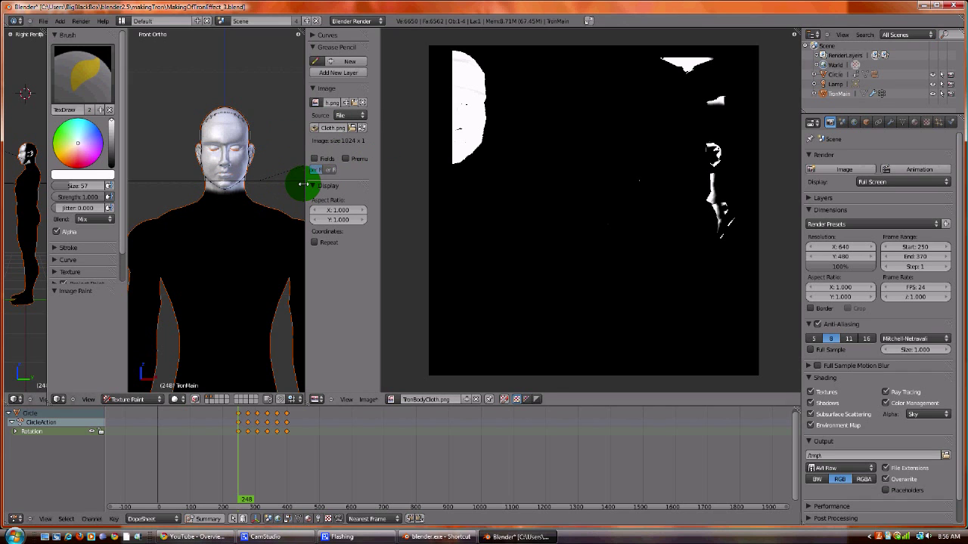
drag(305, 188, 499, 181)
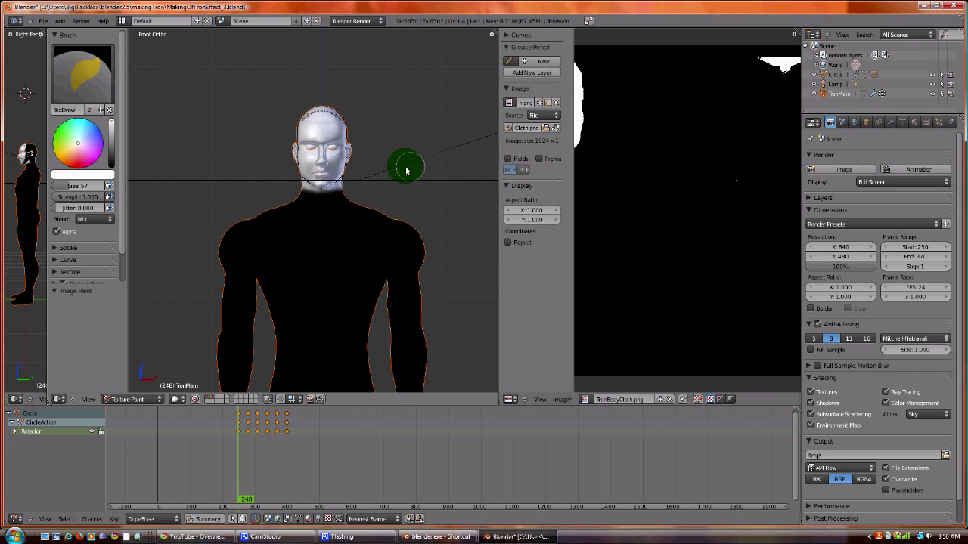
key(KP_3)
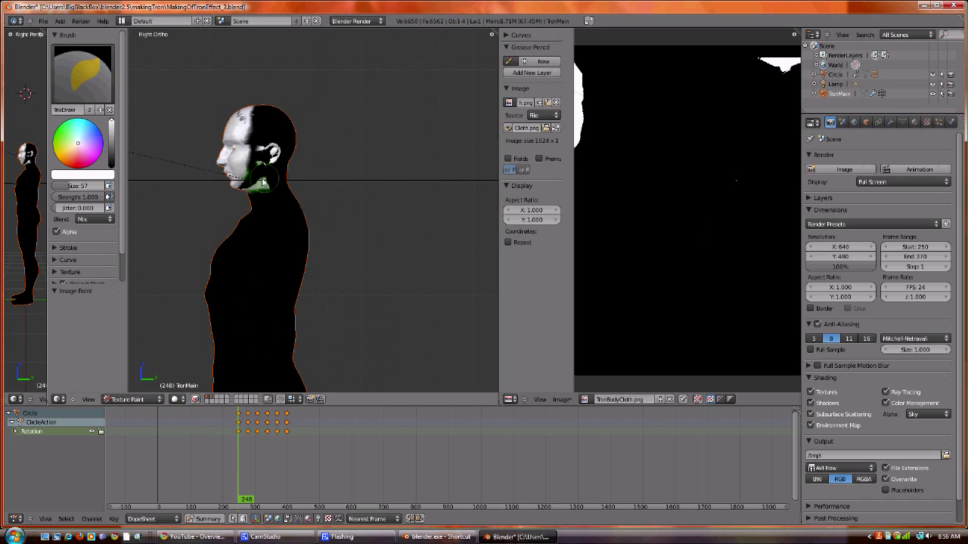
Step: Paint the back, top and stripe of the head white, working from side and top views
mouse_move(247, 178)
mouse_down()
mouse_move(306, 164)
mouse_move(249, 162)
mouse_move(309, 151)
mouse_move(253, 144)
mouse_up()
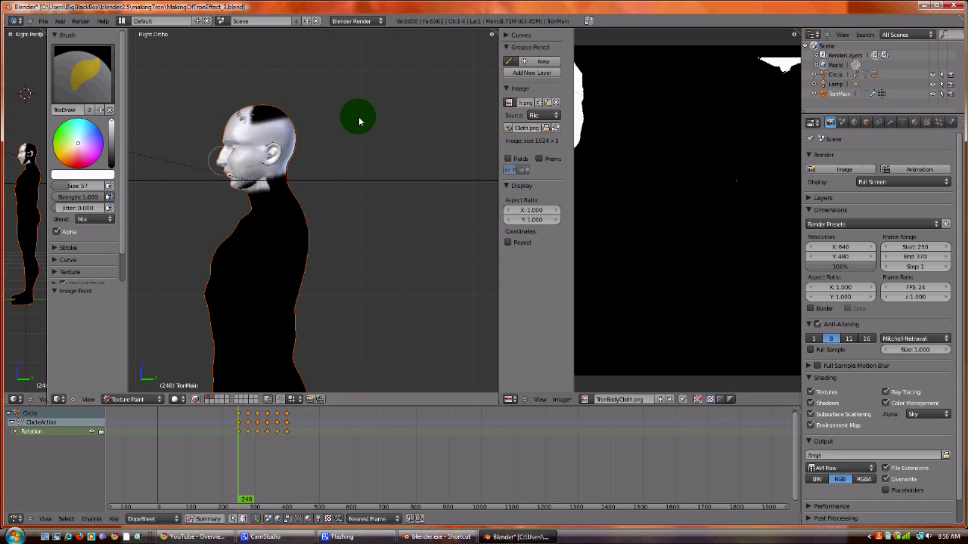
mouse_move(356, 116)
mouse_down()
mouse_move(200, 119)
mouse_move(226, 132)
mouse_move(307, 114)
mouse_move(261, 139)
mouse_move(262, 179)
mouse_move(300, 175)
mouse_move(228, 187)
mouse_move(288, 171)
mouse_move(243, 134)
mouse_move(239, 116)
mouse_move(346, 134)
mouse_up()
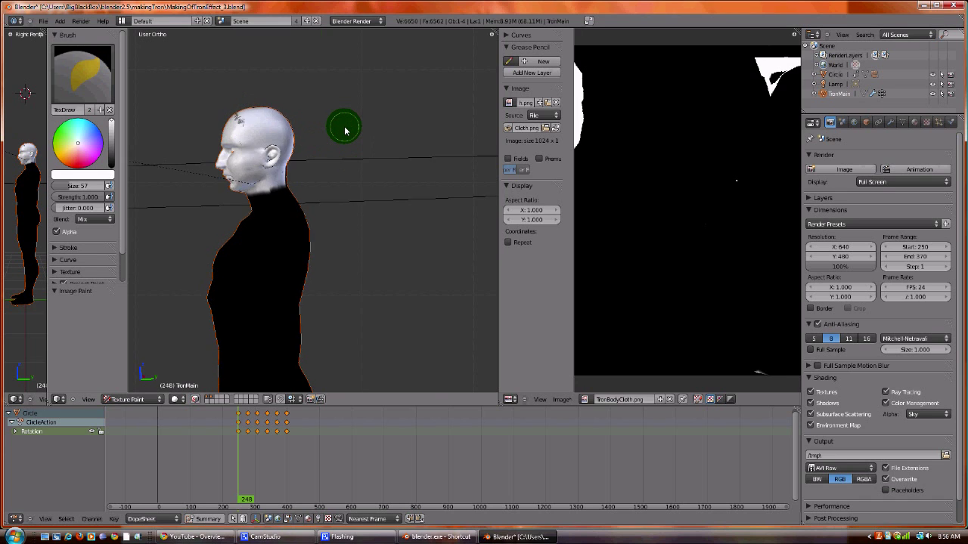
key(KP_7)
mouse_move(299, 214)
middle_down()
mouse_move(310, 242)
mouse_move(283, 205)
mouse_move(337, 391)
mouse_move(331, 349)
mouse_move(356, 216)
middle_up()
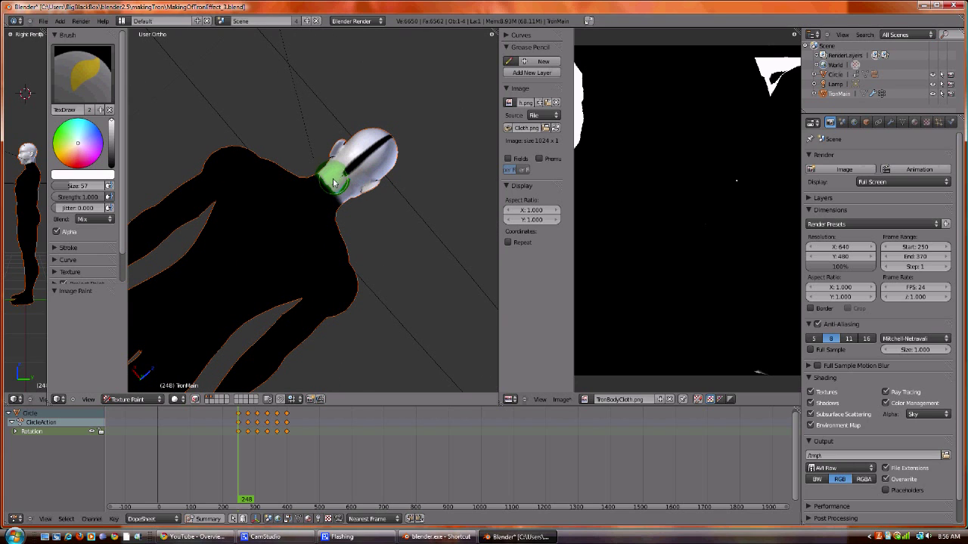
drag(333, 182, 399, 134)
mouse_move(411, 198)
middle_down()
mouse_move(307, 245)
mouse_move(285, 229)
mouse_move(268, 255)
middle_up()
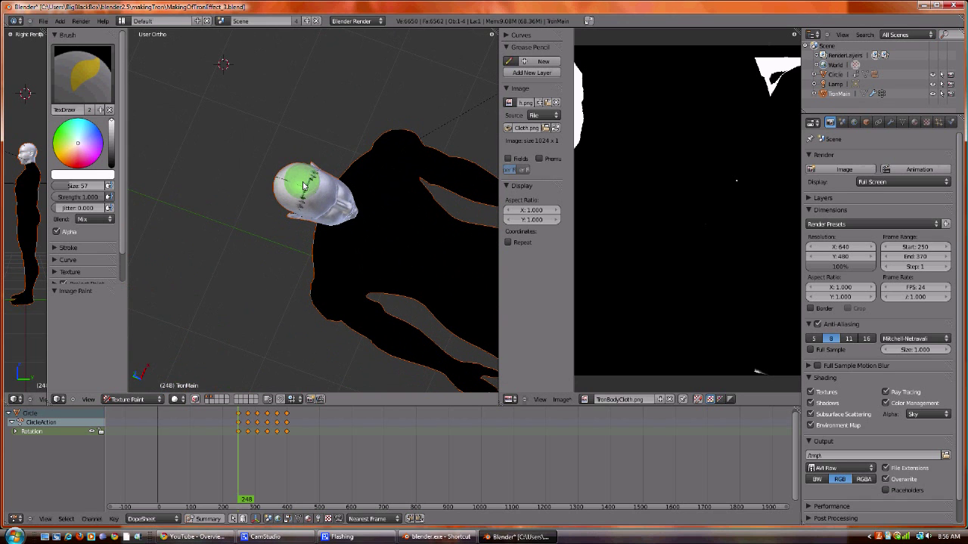
mouse_move(288, 173)
middle_down()
mouse_move(303, 223)
mouse_move(184, 274)
mouse_move(267, 260)
mouse_move(279, 232)
middle_up()
Step: From a zoomed front view, paint the wrist and right hand white, including the palm
key(KP_1)
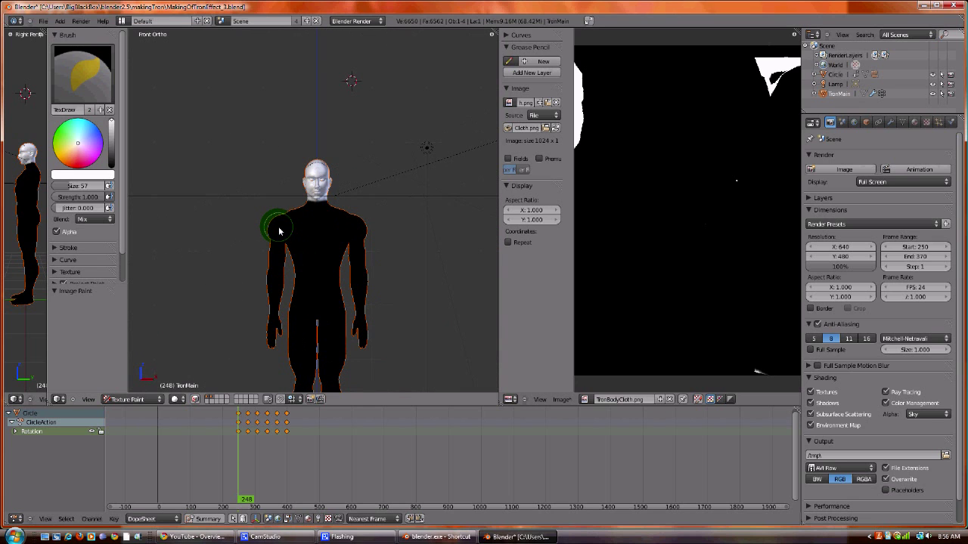
scroll(412, 250, up, 2)
scroll(393, 189, up, 5)
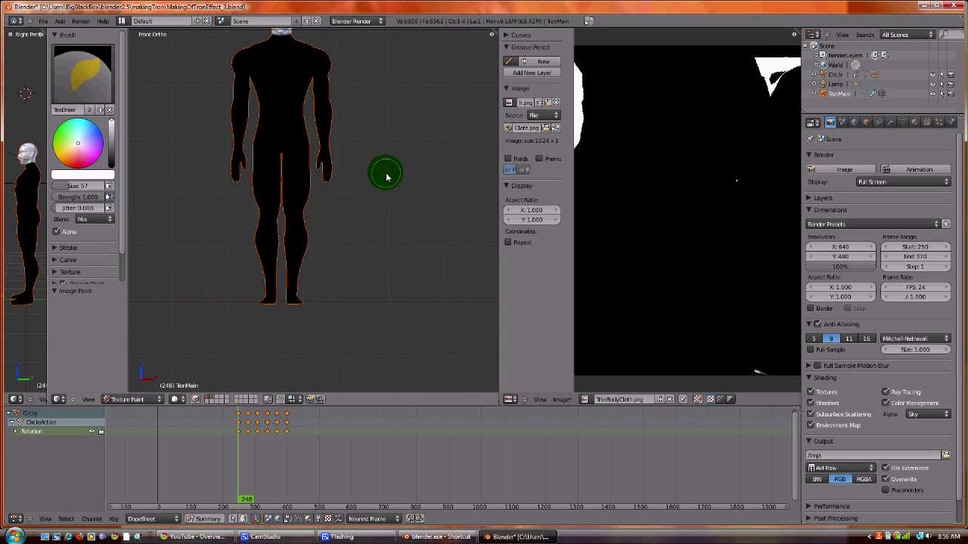
shift+scroll(388, 129, up, 3)
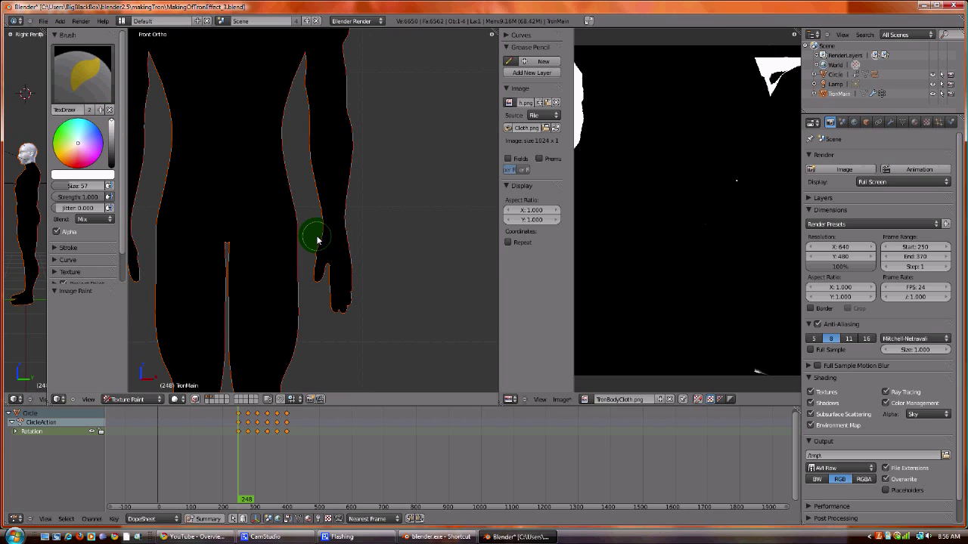
mouse_move(317, 239)
mouse_down()
mouse_move(325, 235)
mouse_move(324, 250)
mouse_move(352, 232)
mouse_move(331, 239)
mouse_move(318, 276)
mouse_move(328, 255)
mouse_move(341, 305)
mouse_move(335, 255)
mouse_move(340, 305)
mouse_up()
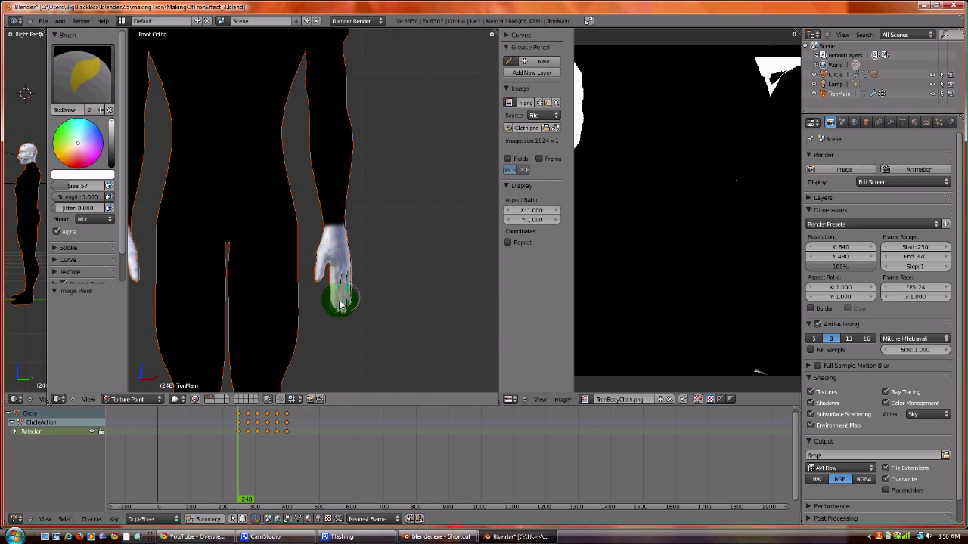
mouse_move(371, 244)
middle_down()
mouse_move(339, 209)
mouse_move(221, 242)
mouse_move(240, 231)
mouse_move(231, 228)
middle_up()
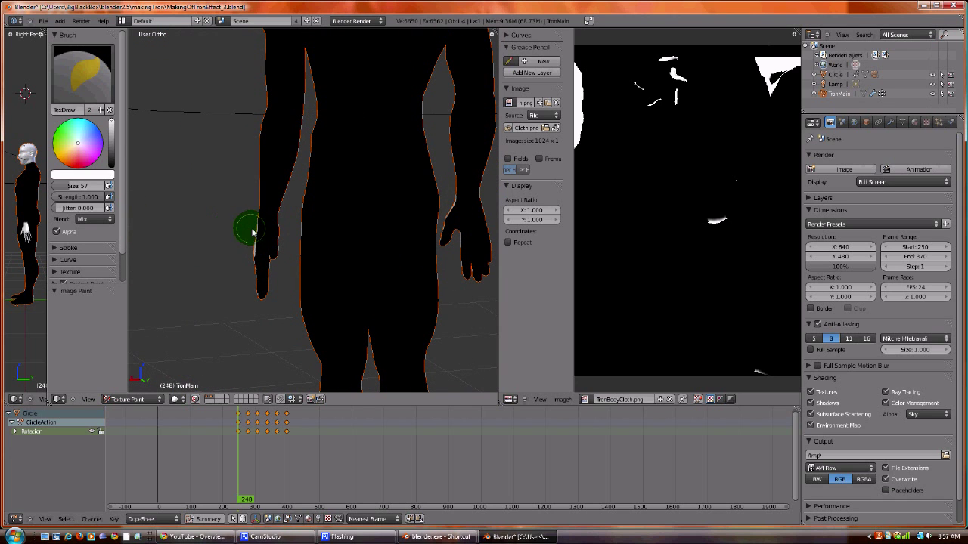
mouse_move(250, 229)
mouse_down()
mouse_move(277, 233)
mouse_move(258, 231)
mouse_move(271, 228)
mouse_move(261, 245)
mouse_move(277, 248)
mouse_move(258, 295)
mouse_move(257, 265)
mouse_up()
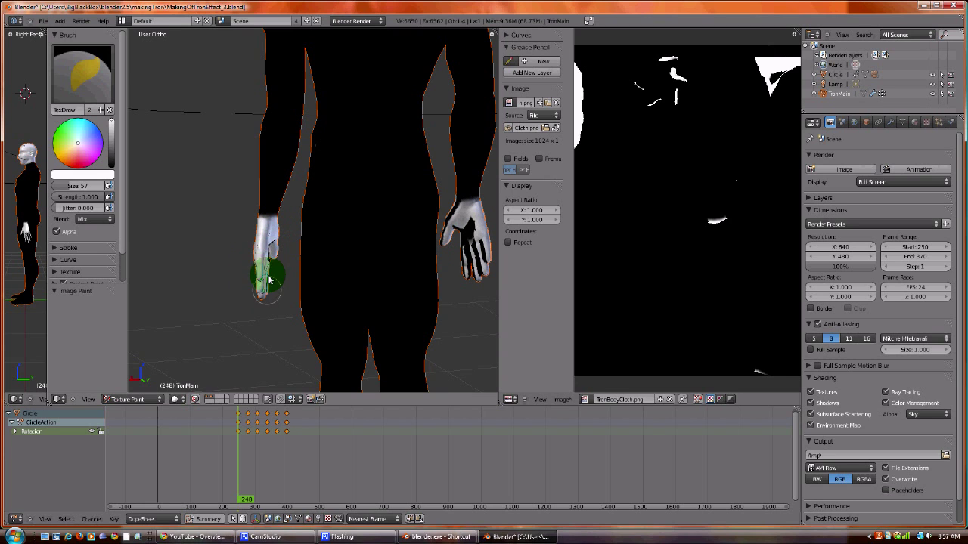
mouse_move(269, 280)
mouse_down()
mouse_move(255, 289)
mouse_move(270, 244)
mouse_move(265, 267)
mouse_up()
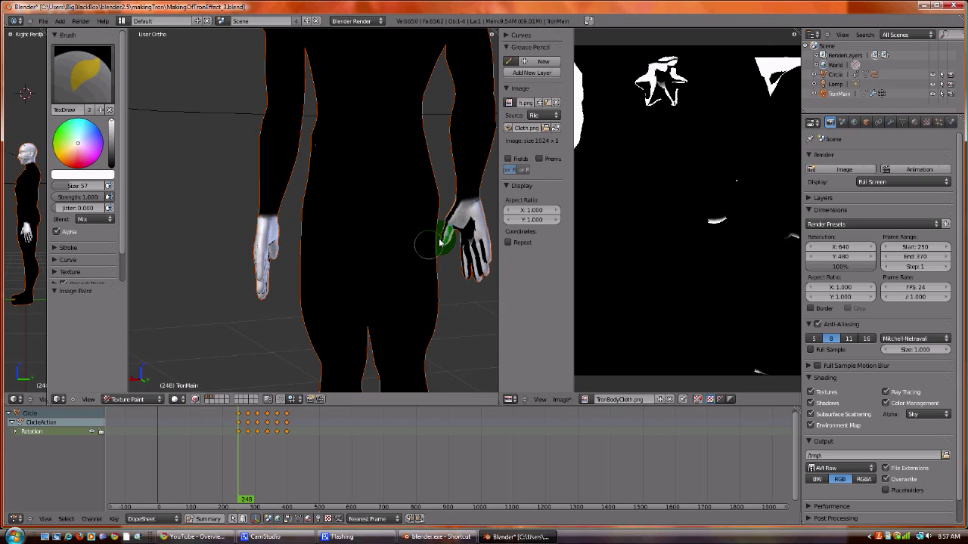
mouse_move(458, 229)
mouse_down()
mouse_move(477, 287)
mouse_move(478, 250)
mouse_move(487, 262)
mouse_move(488, 272)
mouse_move(459, 220)
mouse_up()
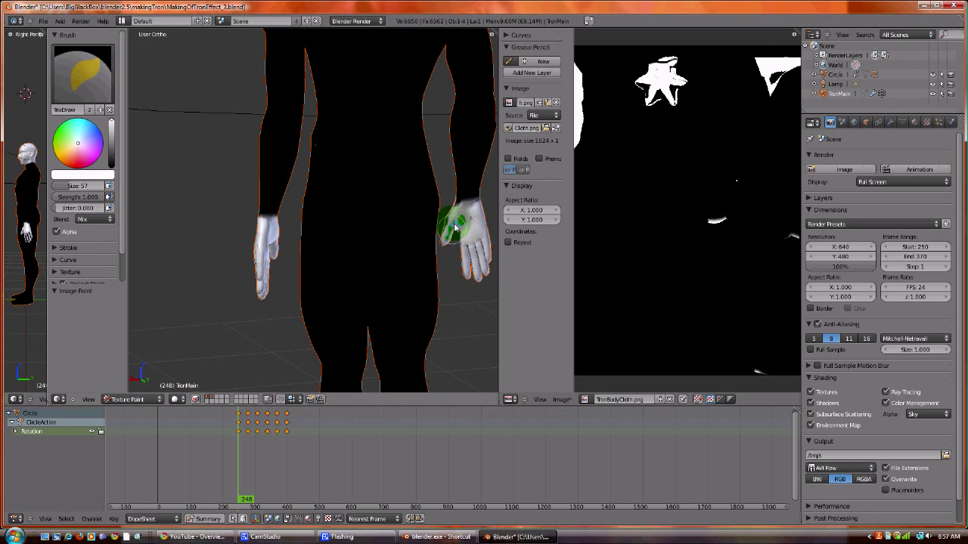
mouse_move(457, 229)
middle_down()
mouse_move(480, 237)
mouse_move(371, 255)
mouse_move(270, 233)
middle_up()
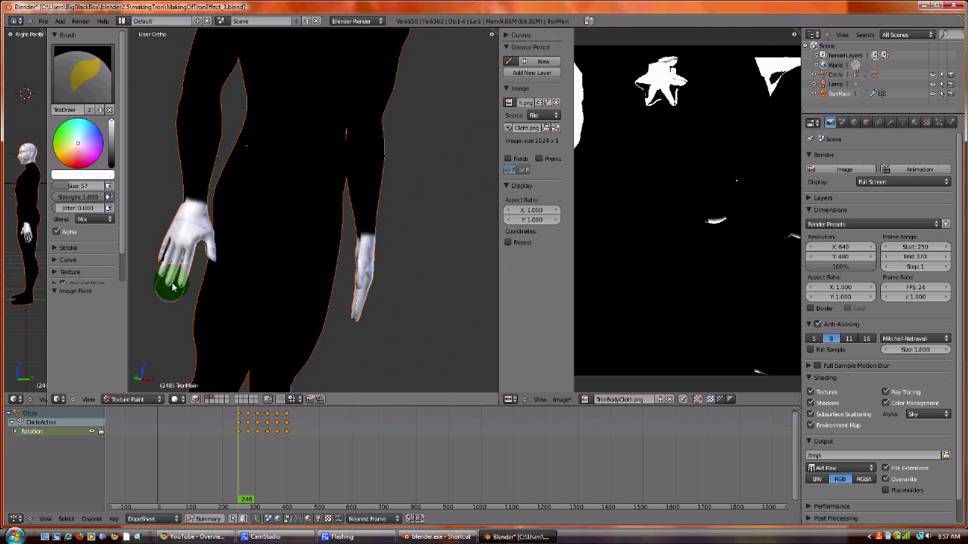
Step: Paint the left hand's palm and fingers white, from index finger to wrist
mouse_move(175, 252)
mouse_down()
mouse_move(159, 276)
mouse_move(179, 258)
mouse_up()
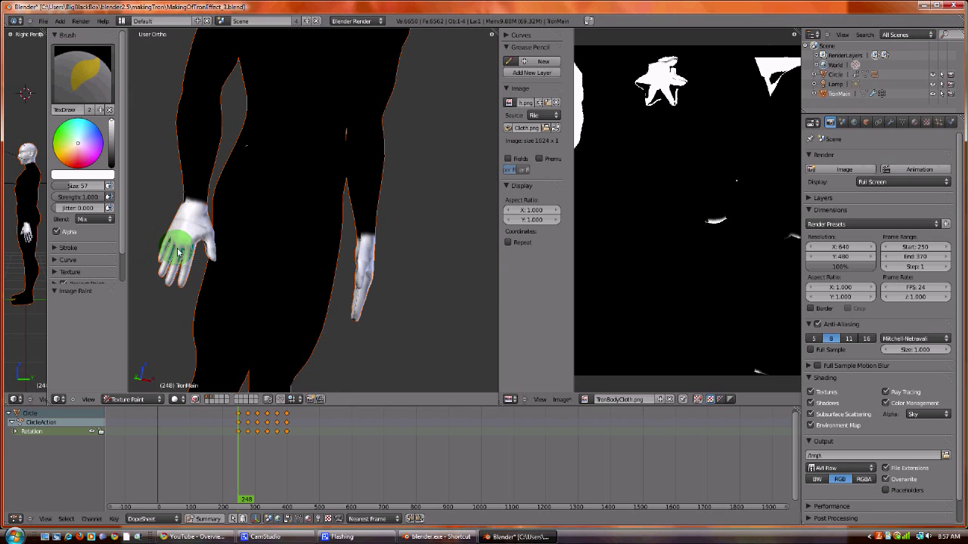
middle_drag(179, 252, 356, 275)
scroll(356, 274, up, 6)
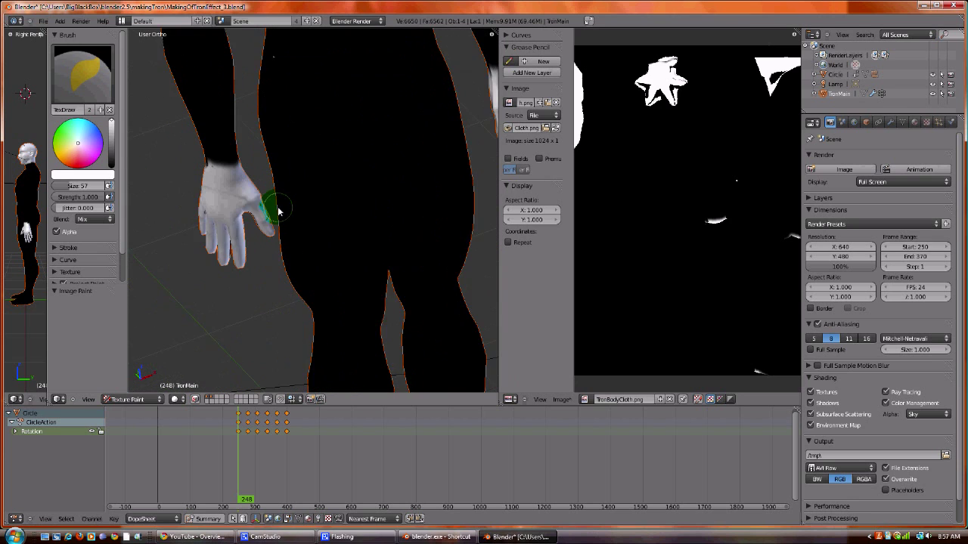
mouse_move(278, 213)
middle_down()
mouse_move(254, 215)
mouse_move(234, 195)
middle_up()
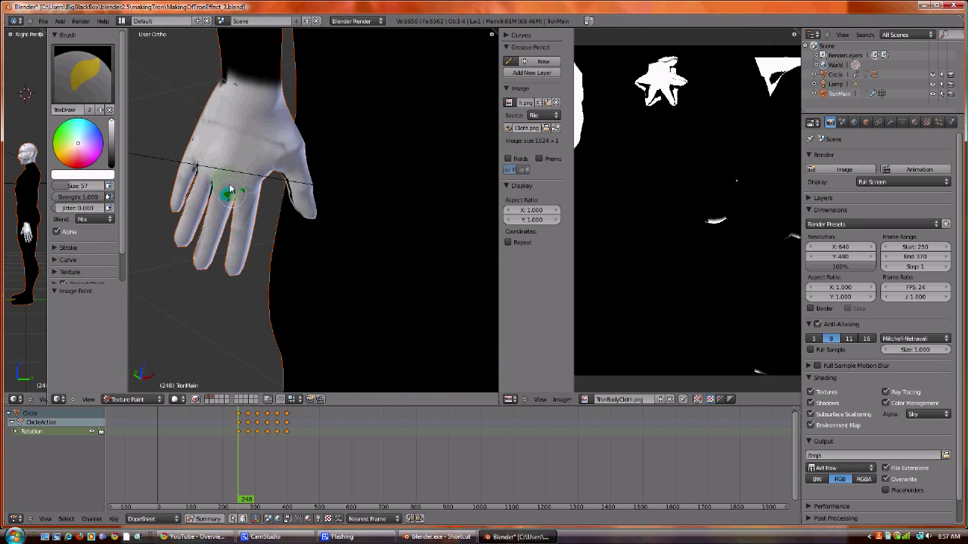
mouse_move(200, 144)
mouse_down()
mouse_move(234, 89)
mouse_move(217, 81)
mouse_up()
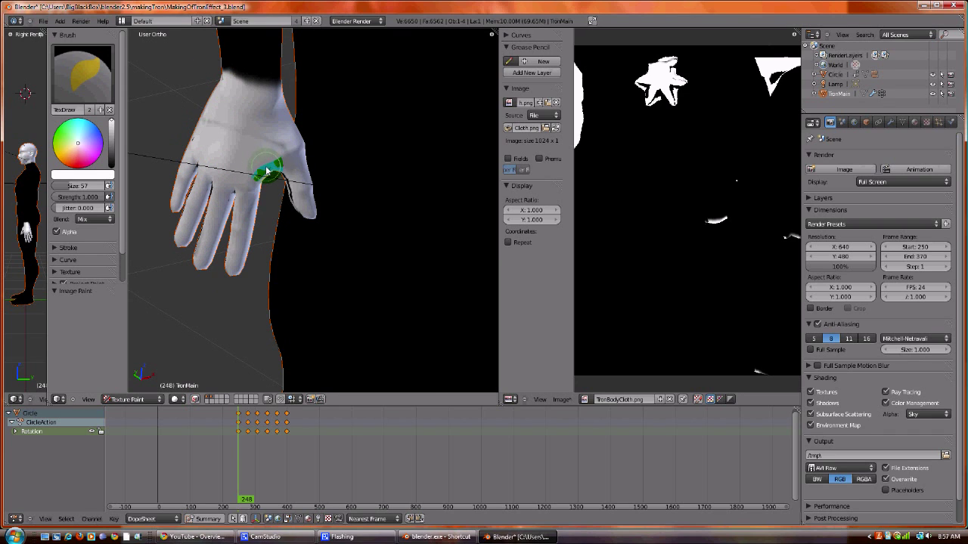
middle_drag(270, 173, 253, 154)
mouse_move(252, 154)
mouse_down()
mouse_move(212, 134)
mouse_move(227, 178)
mouse_move(180, 227)
mouse_move(165, 170)
mouse_up()
Step: Touch up the remaining fingers and palms, covering leftover black strokes with white
mouse_move(157, 161)
middle_down()
mouse_move(318, 218)
mouse_move(341, 198)
mouse_move(391, 209)
middle_up()
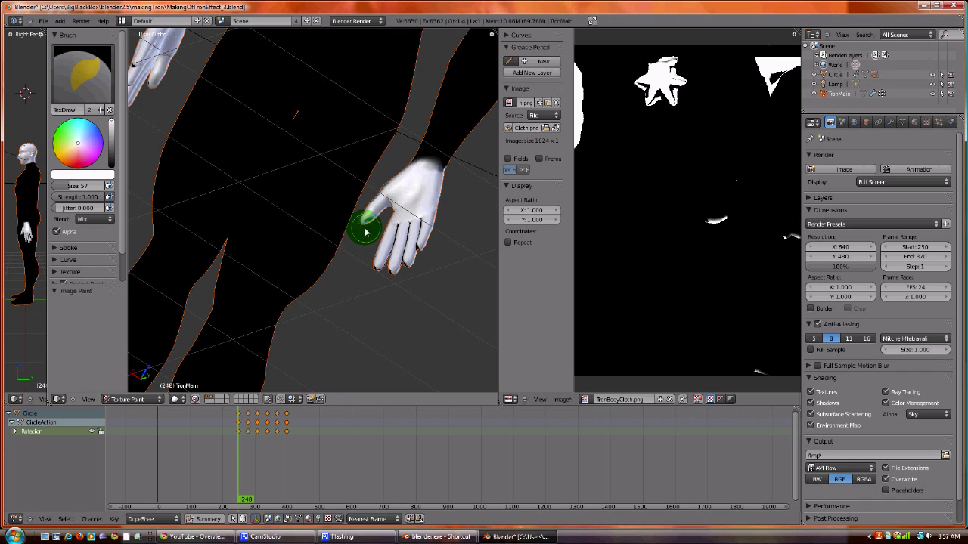
mouse_move(363, 222)
mouse_down()
mouse_move(385, 238)
mouse_move(382, 278)
mouse_move(417, 255)
mouse_up()
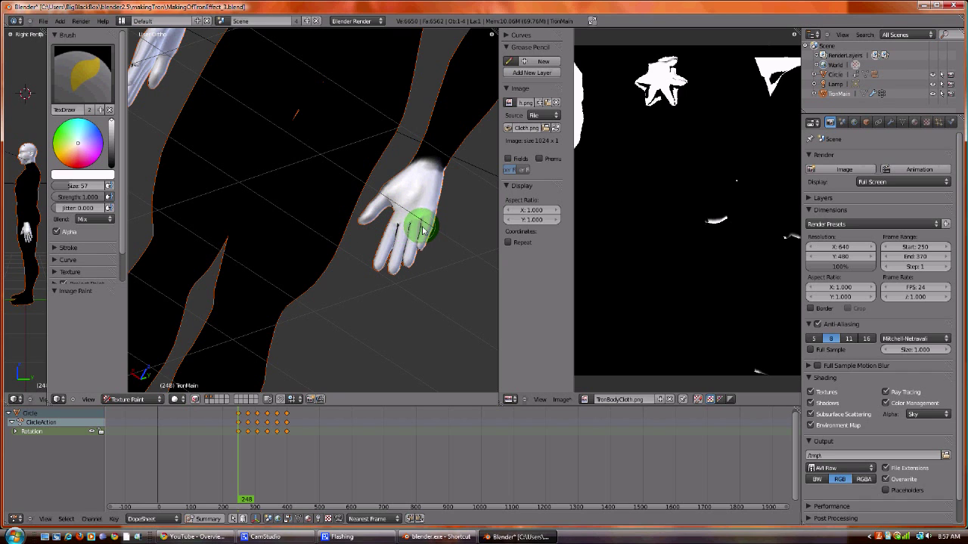
mouse_move(412, 231)
middle_down()
mouse_move(205, 162)
mouse_move(189, 161)
mouse_move(193, 189)
mouse_move(205, 155)
mouse_move(214, 167)
mouse_move(244, 123)
mouse_move(205, 114)
mouse_move(204, 170)
middle_up()
mouse_move(204, 170)
mouse_down()
mouse_move(199, 205)
mouse_move(203, 125)
mouse_move(190, 133)
mouse_move(201, 155)
mouse_up()
mouse_move(270, 153)
middle_down()
mouse_move(268, 162)
mouse_move(228, 155)
middle_up()
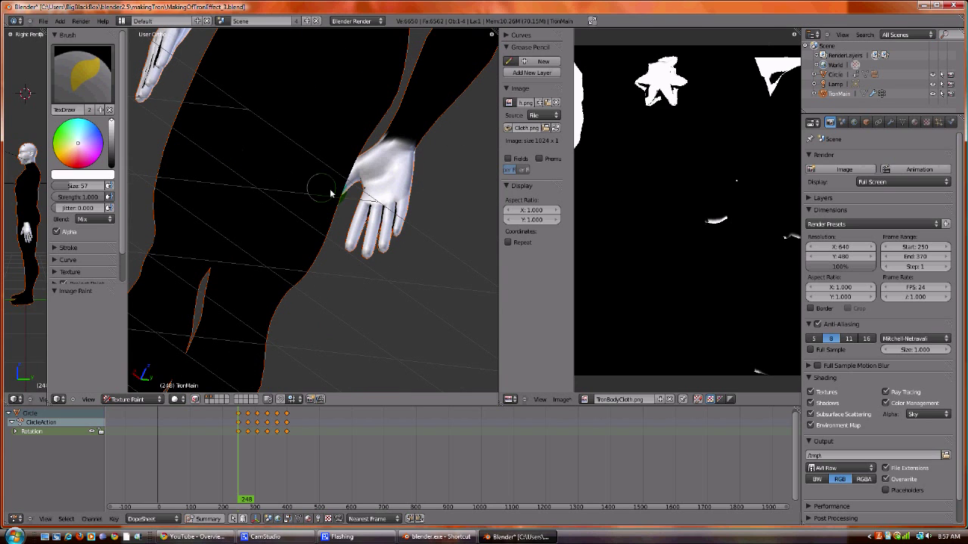
mouse_move(331, 194)
mouse_down()
mouse_move(375, 212)
mouse_move(368, 243)
mouse_move(367, 201)
mouse_move(388, 220)
mouse_move(395, 214)
mouse_move(397, 223)
mouse_move(371, 187)
mouse_move(393, 241)
mouse_move(397, 217)
mouse_move(365, 259)
mouse_move(385, 226)
mouse_up()
mouse_move(385, 227)
middle_down()
mouse_move(270, 199)
mouse_move(372, 177)
mouse_move(333, 190)
middle_up()
mouse_move(292, 210)
mouse_down()
mouse_move(287, 238)
mouse_move(281, 183)
mouse_move(256, 235)
mouse_move(231, 201)
mouse_move(264, 298)
mouse_up()
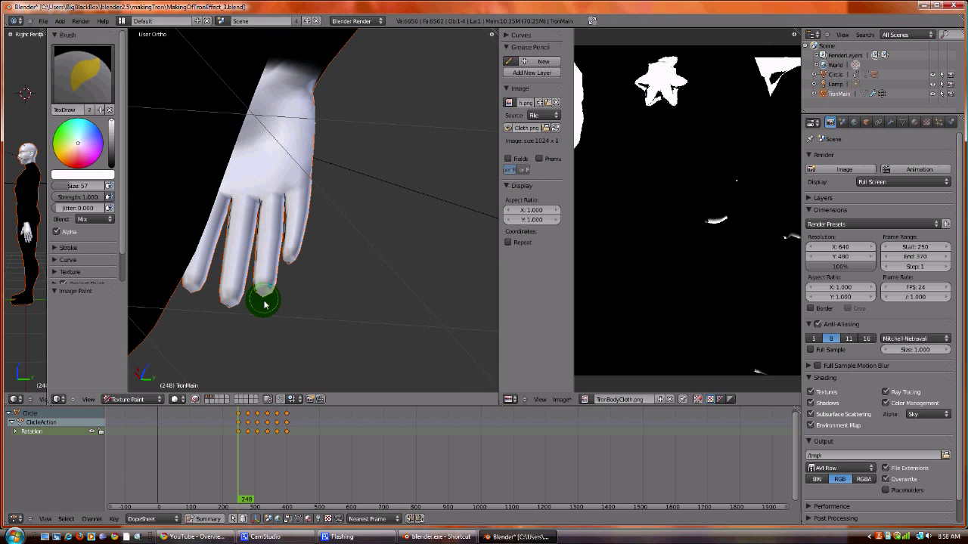
Step: Paint the left wrist white from a front view of the torso
scroll(303, 204, down, 4)
scroll(302, 204, down, 3)
middle_drag(270, 141, 203, 160)
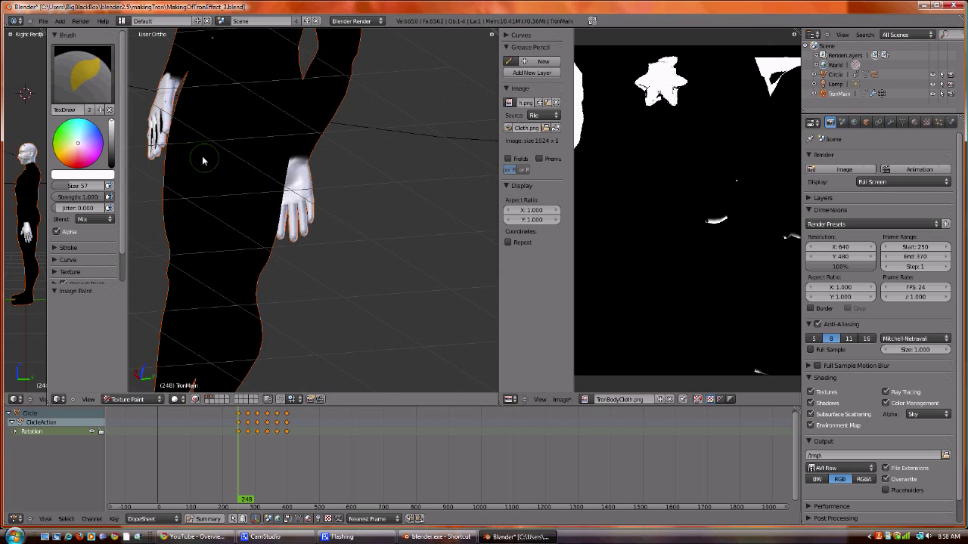
mouse_move(156, 121)
mouse_down()
mouse_move(150, 153)
mouse_move(156, 130)
mouse_up()
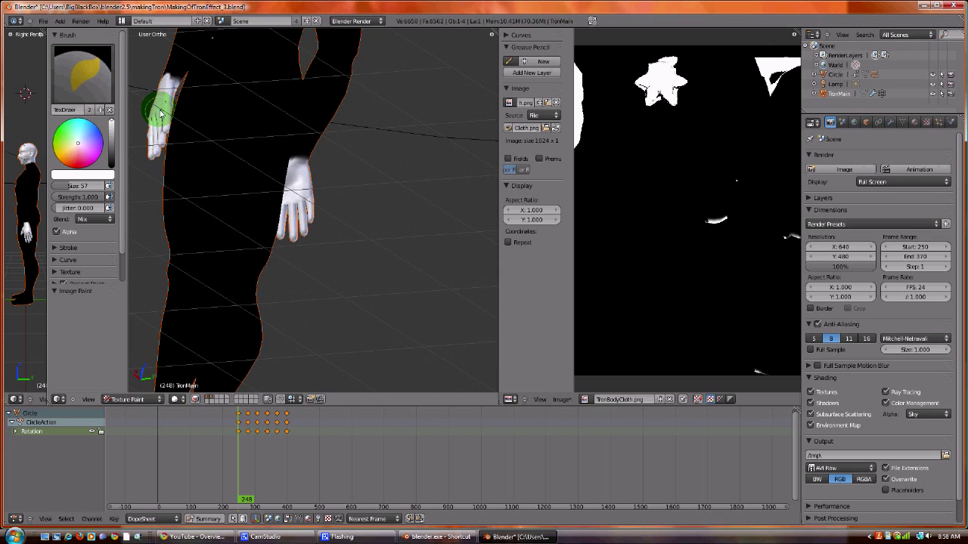
middle_drag(161, 119, 266, 184)
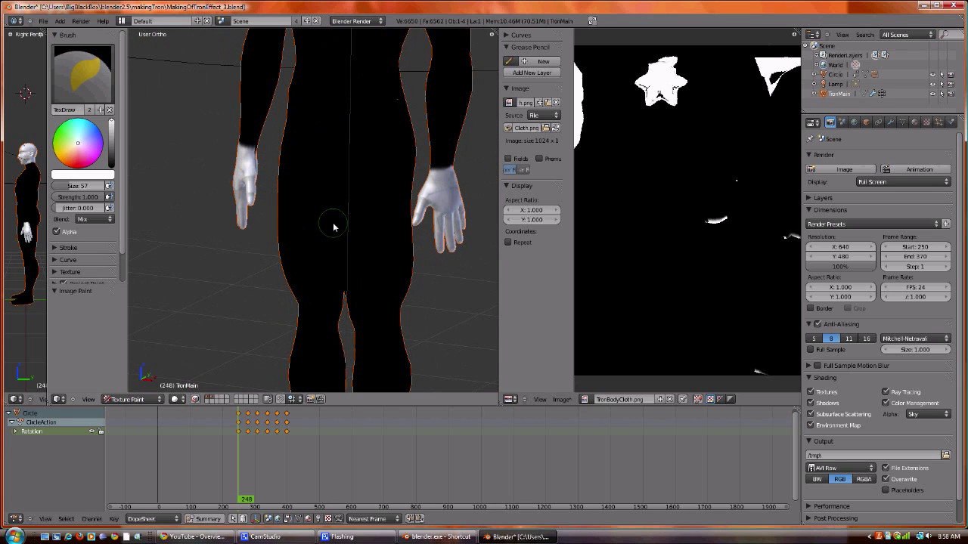
drag(243, 155, 254, 162)
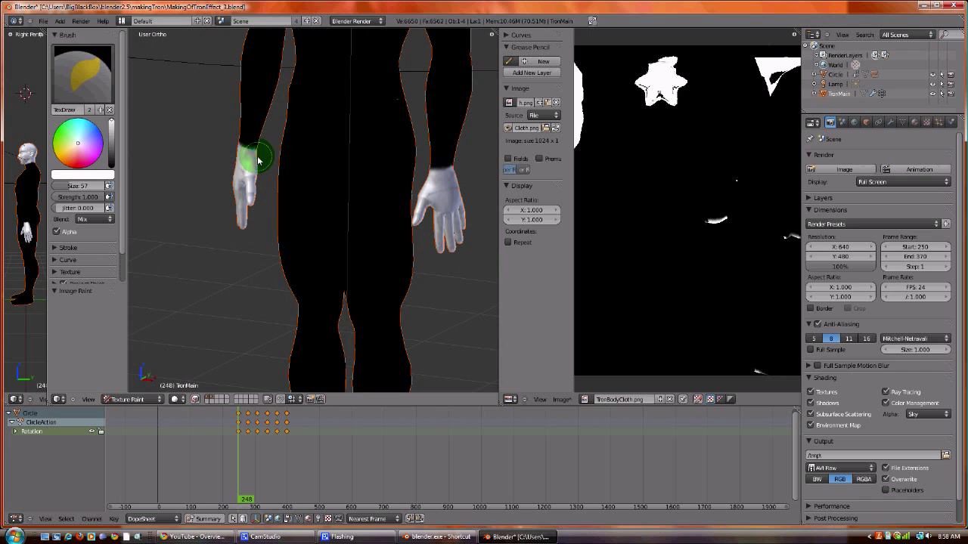
mouse_move(234, 188)
middle_down()
mouse_move(308, 205)
mouse_move(450, 276)
mouse_move(415, 253)
middle_up()
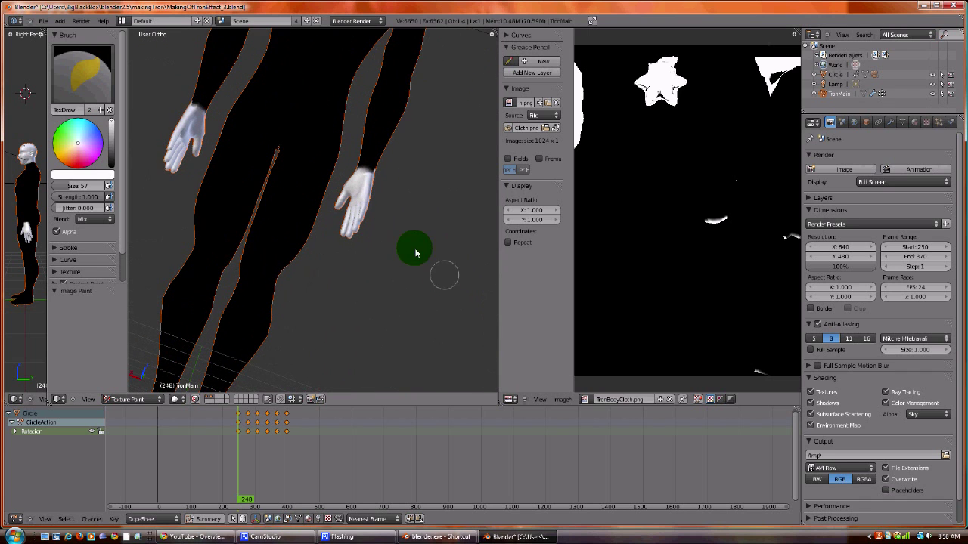
Step: Frame the whole upper body and widen the image editor to show the TronBodyCloth texture
mouse_move(460, 151)
middle_down()
mouse_move(445, 147)
mouse_move(280, 210)
mouse_move(380, 244)
mouse_move(372, 274)
mouse_move(404, 165)
mouse_move(378, 287)
middle_up()
mouse_move(286, 141)
mouse_down()
mouse_move(295, 152)
mouse_move(302, 125)
mouse_up()
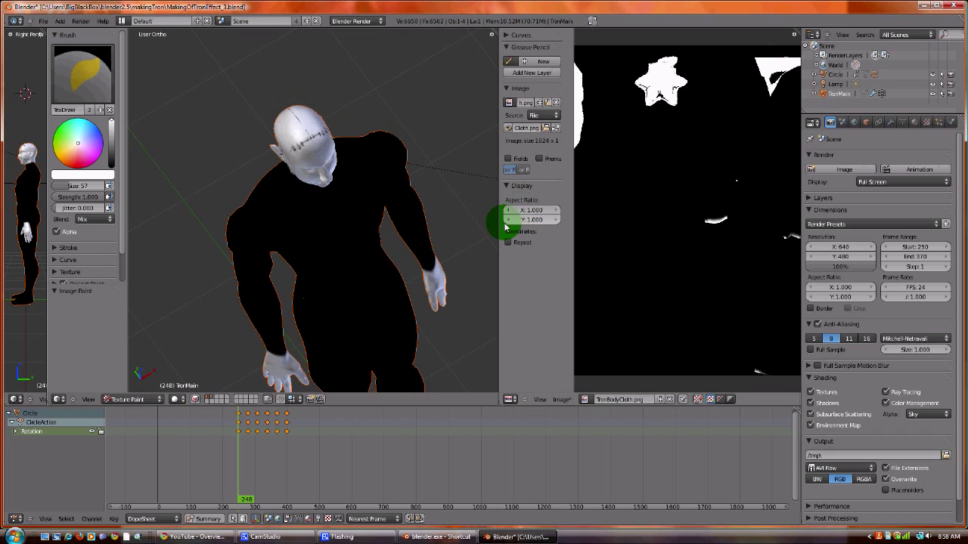
drag(499, 223, 321, 230)
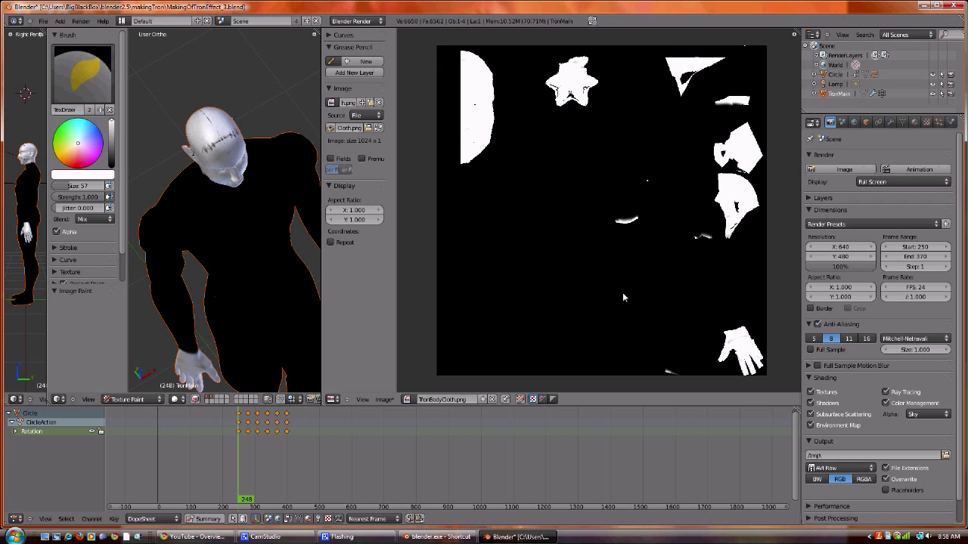
Step: Switch TronMain to Edit Mode and zoom the UV editor onto the face and star islands
click(133, 399)
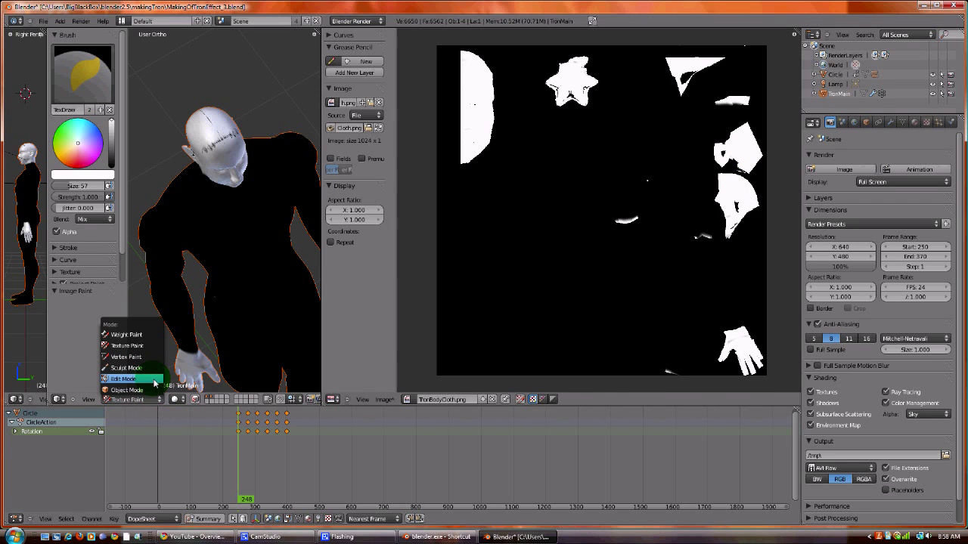
click(154, 384)
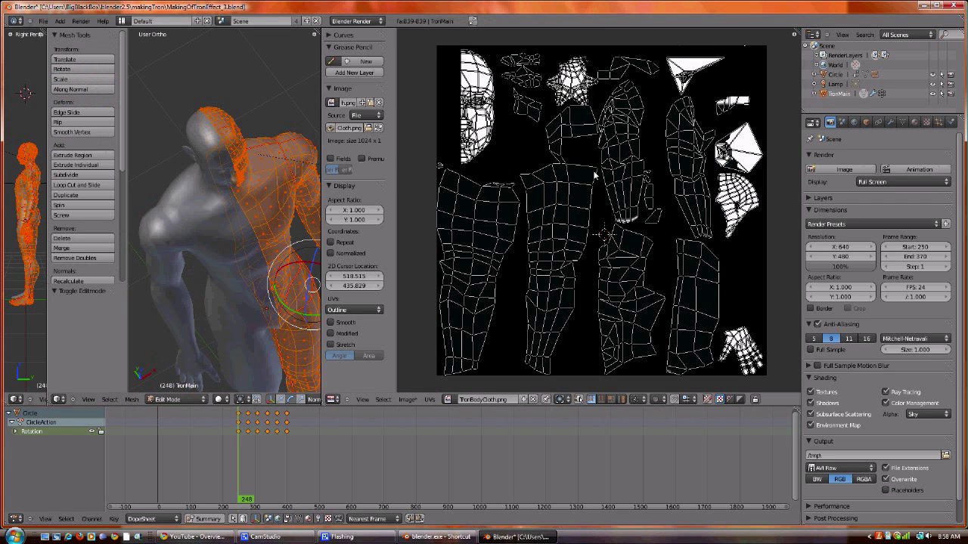
scroll(595, 175, up, 3)
scroll(704, 350, down, 3)
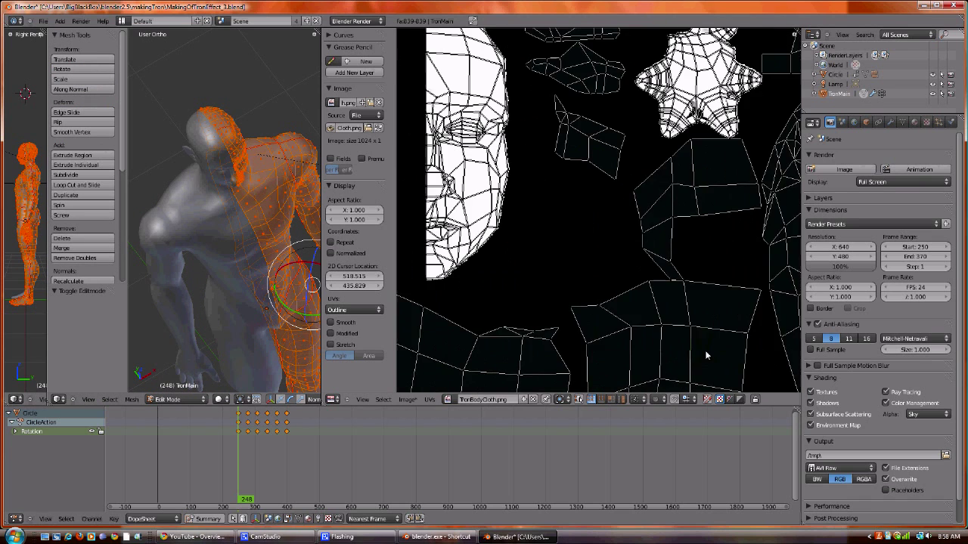
scroll(738, 376, up, 1)
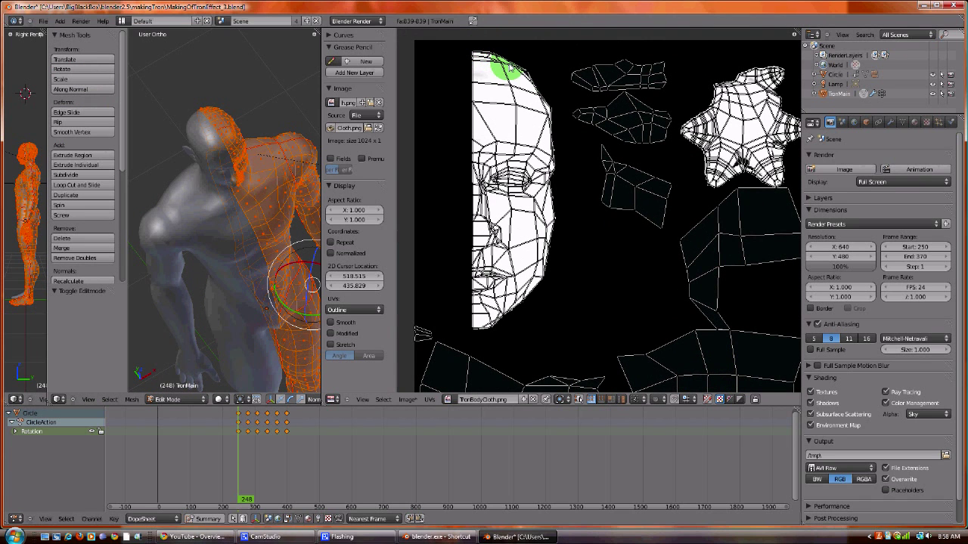
click(399, 403)
Step: Enable Image Painting and brush white along the face island's top and right edges
click(414, 286)
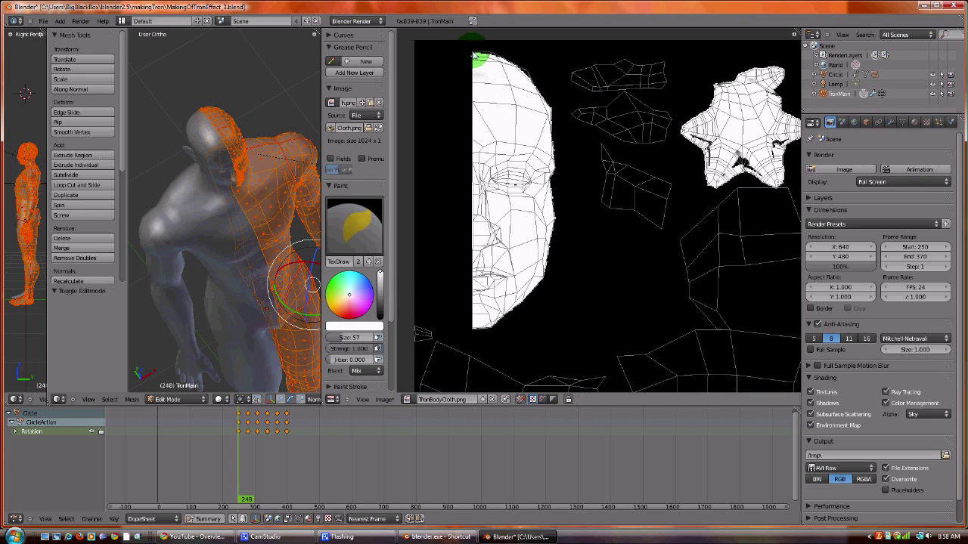
drag(477, 56, 497, 63)
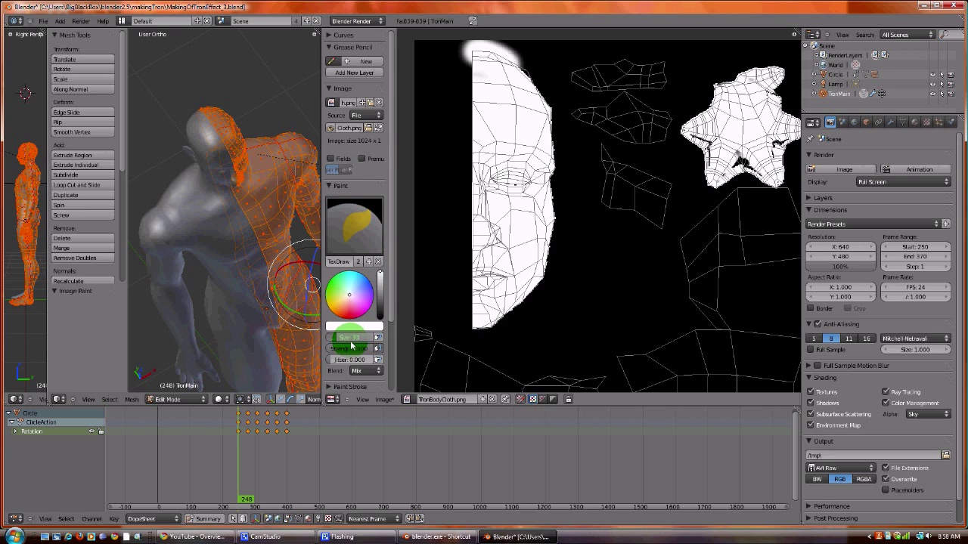
mouse_move(528, 78)
mouse_down()
mouse_move(554, 143)
mouse_move(546, 268)
mouse_up()
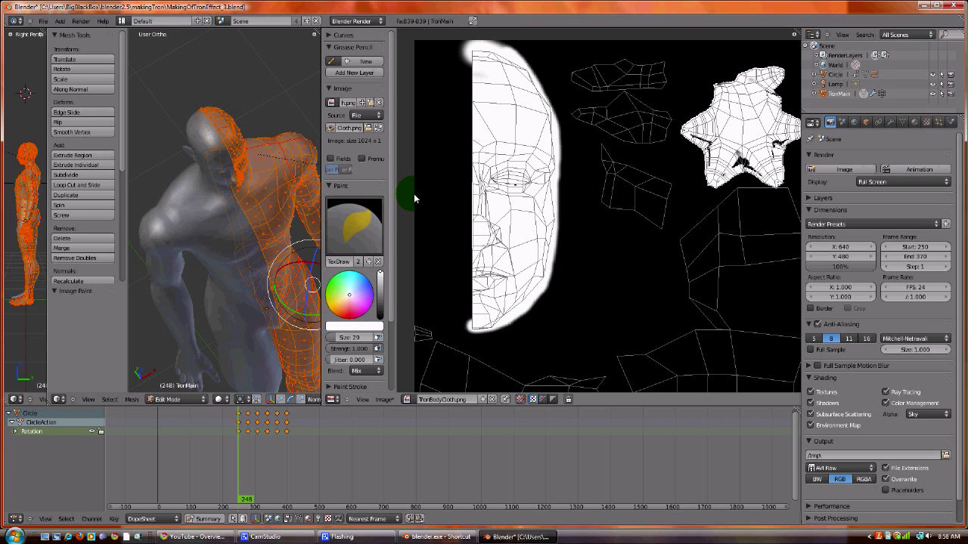
Step: Return the figure to Texture Paint mode
click(163, 400)
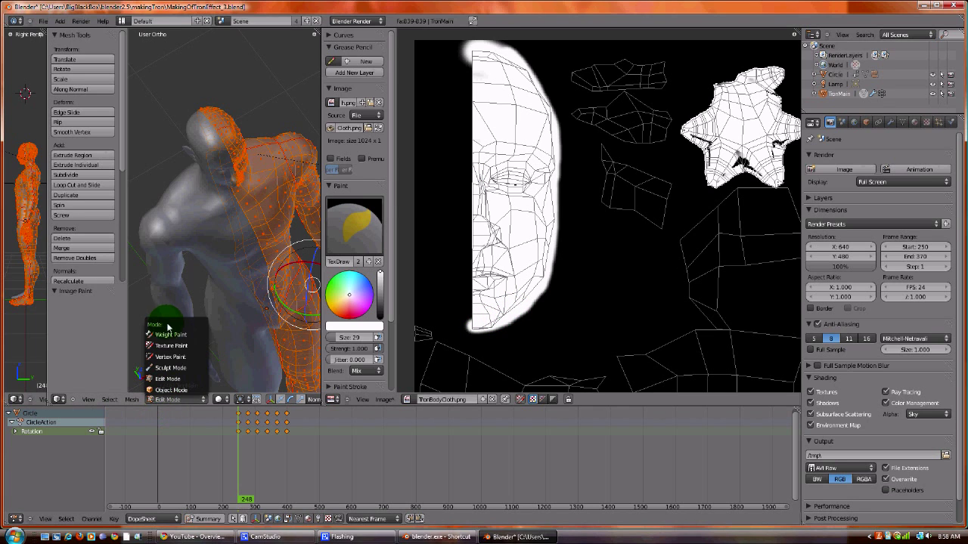
click(172, 346)
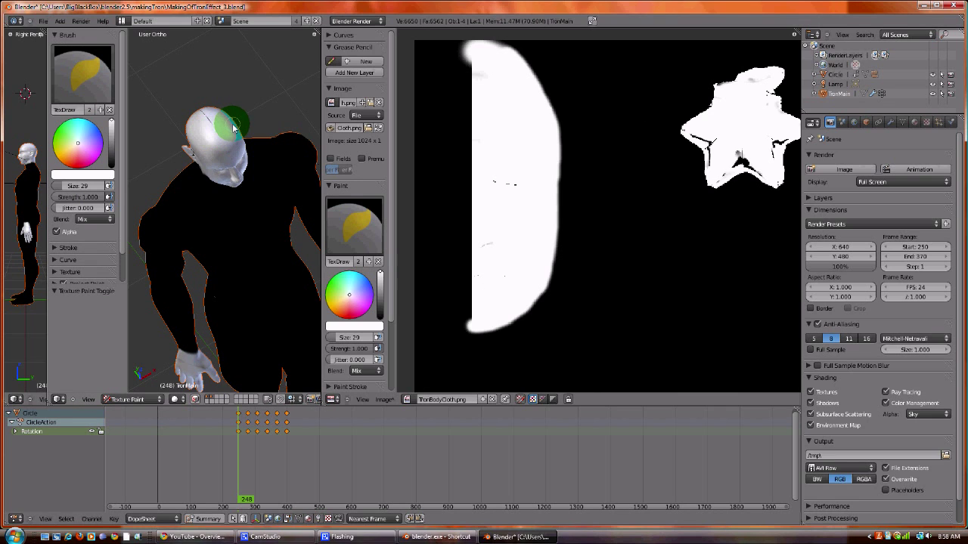
click(148, 402)
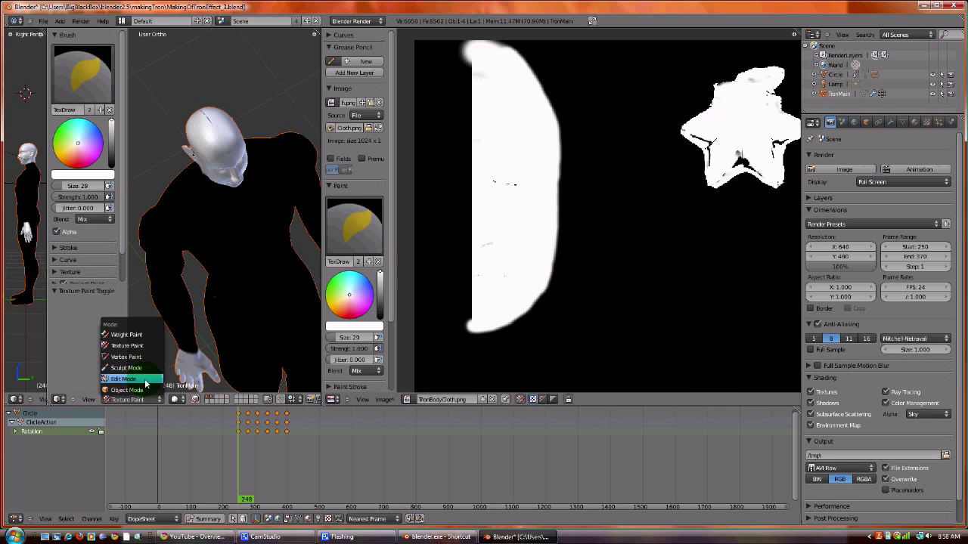
Step: Return to Edit Mode and paint white over the dark spots on the star island
click(145, 391)
scroll(550, 115, down, 4)
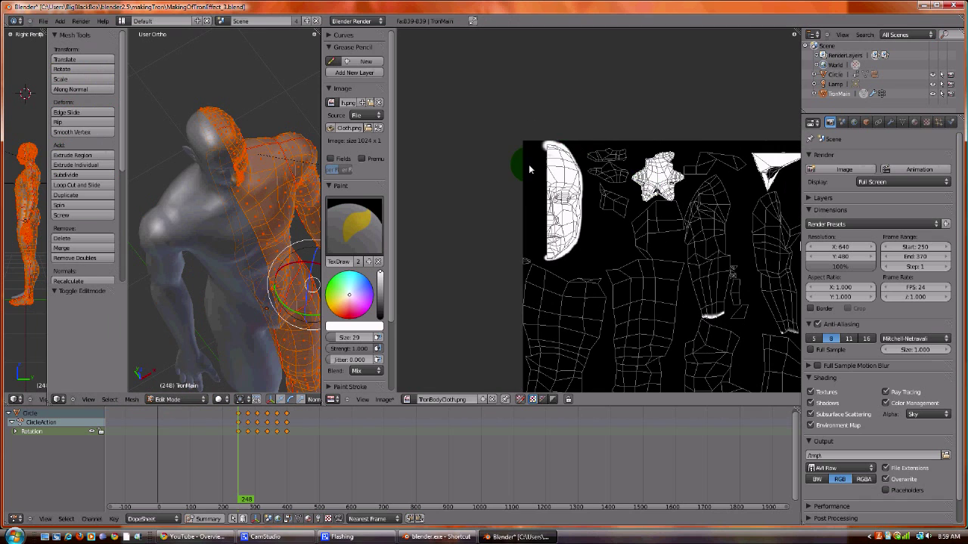
scroll(698, 211, up, 5)
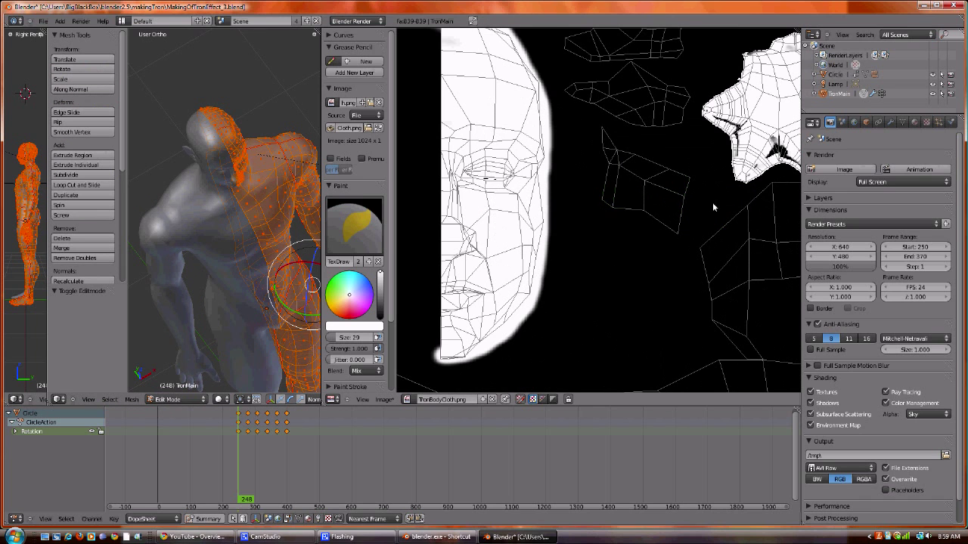
middle_drag(712, 202, 517, 231)
mouse_move(513, 156)
mouse_down()
mouse_move(541, 168)
mouse_move(528, 186)
mouse_move(537, 156)
mouse_move(500, 144)
mouse_move(591, 196)
mouse_move(572, 171)
mouse_move(532, 210)
mouse_move(605, 168)
mouse_move(605, 186)
mouse_move(623, 151)
mouse_move(600, 163)
mouse_move(614, 136)
mouse_move(612, 105)
mouse_move(593, 91)
mouse_move(598, 116)
mouse_move(579, 86)
mouse_move(617, 77)
mouse_move(606, 96)
mouse_move(560, 76)
mouse_up()
drag(528, 109, 505, 137)
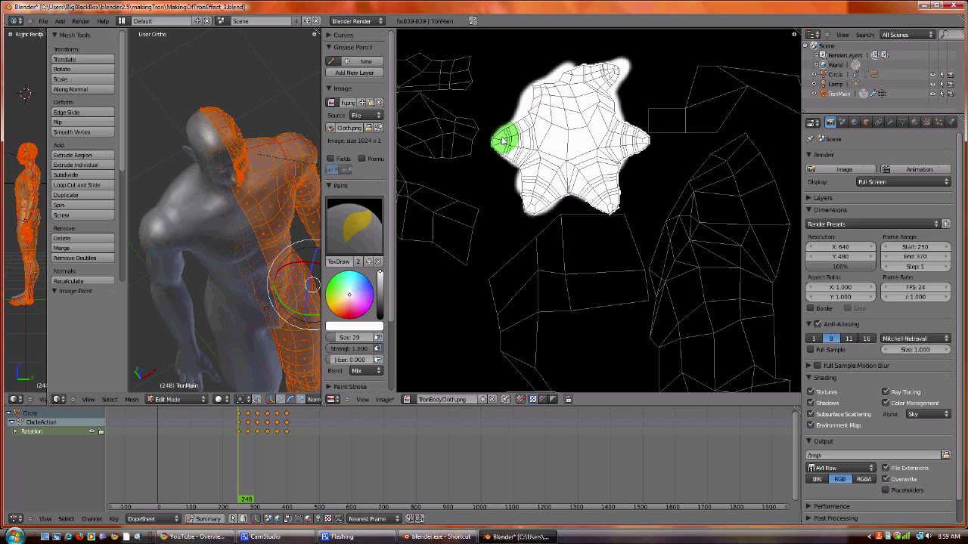
Step: Center the hand island and paint white down the hand's thumb
scroll(679, 312, down, 7)
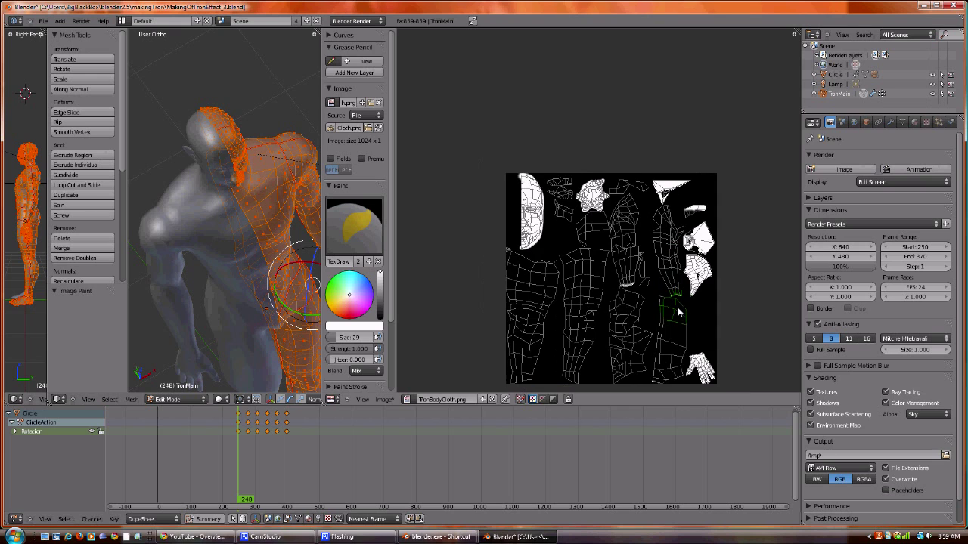
middle_drag(644, 282, 536, 153)
scroll(581, 199, up, 8)
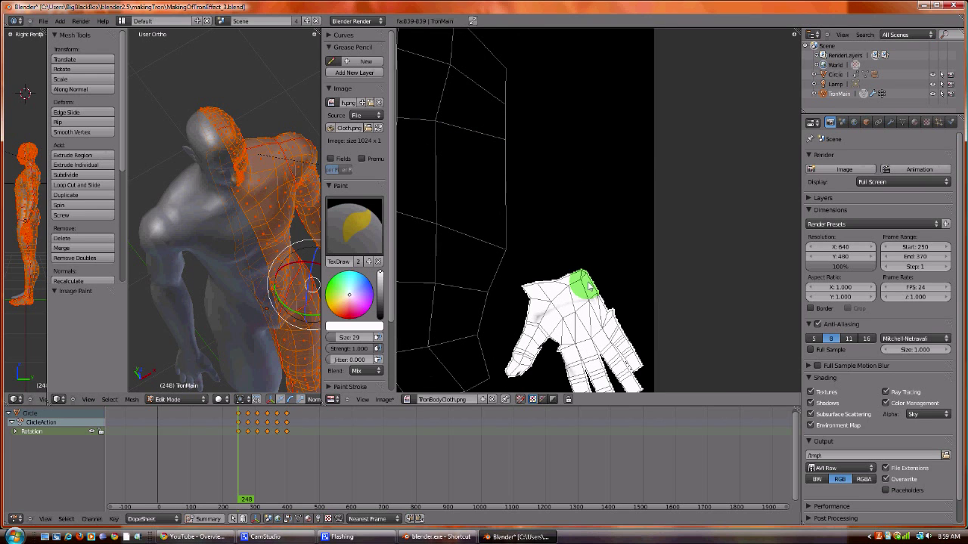
middle_drag(586, 300, 573, 200)
mouse_move(556, 215)
mouse_down()
mouse_move(499, 279)
mouse_move(526, 220)
mouse_move(584, 202)
mouse_move(625, 286)
mouse_move(619, 300)
mouse_move(591, 274)
mouse_move(574, 285)
mouse_move(582, 310)
mouse_move(549, 292)
mouse_move(544, 246)
mouse_move(569, 309)
mouse_move(607, 281)
mouse_move(573, 230)
mouse_move(519, 194)
mouse_move(578, 186)
mouse_up()
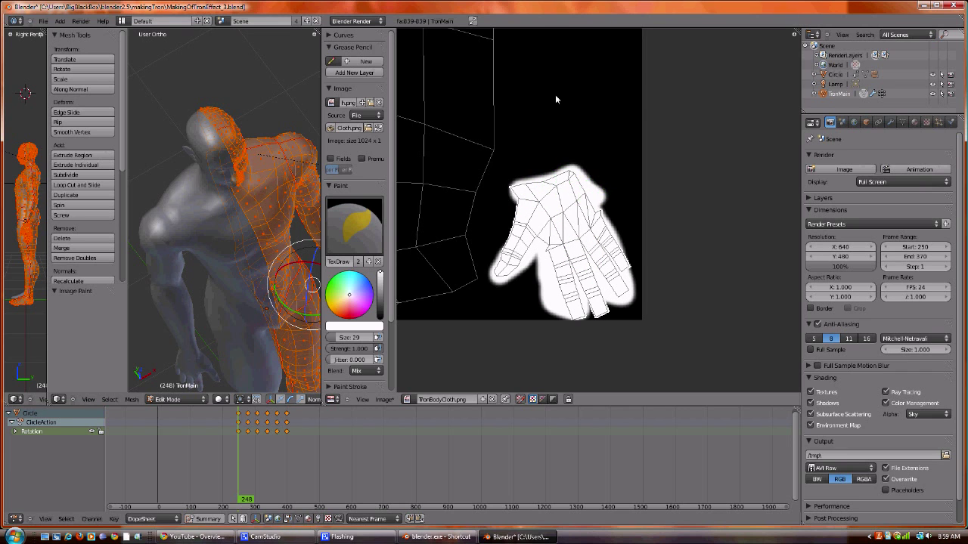
Step: Paint white above the pentagon island's top-left edge
scroll(556, 95, down, 5)
scroll(528, 199, up, 5)
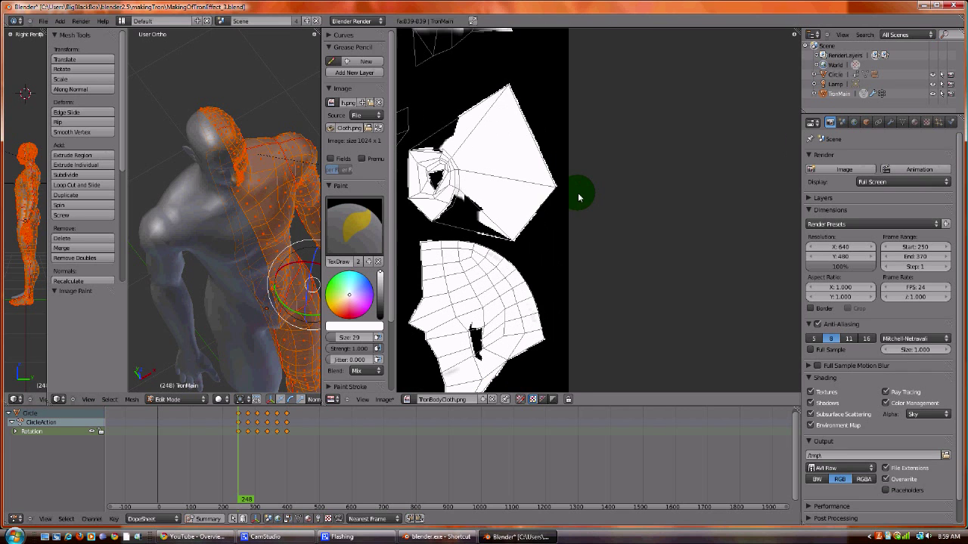
middle_drag(519, 205, 573, 195)
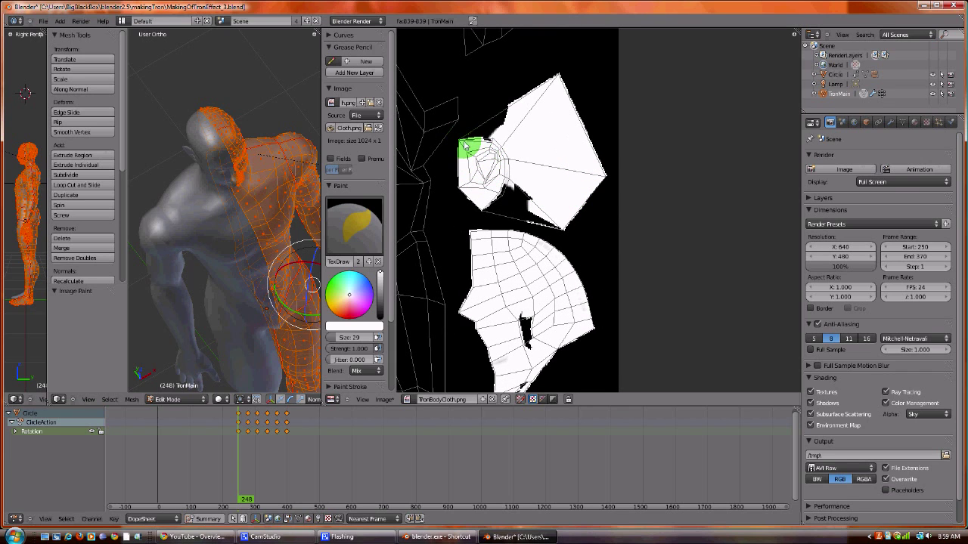
mouse_move(492, 130)
mouse_down()
mouse_move(511, 115)
mouse_move(484, 143)
mouse_move(485, 212)
mouse_move(563, 232)
mouse_move(503, 181)
mouse_move(534, 200)
mouse_move(491, 207)
mouse_up()
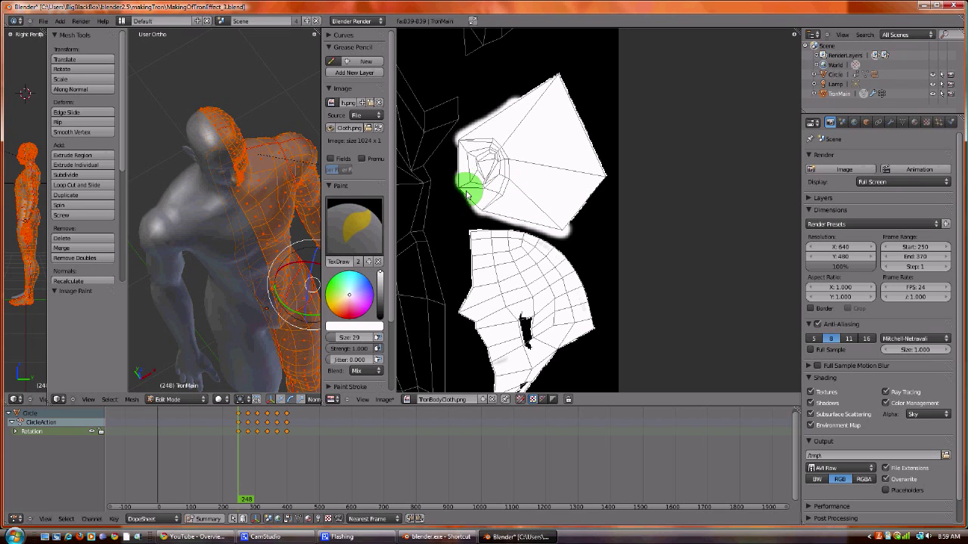
Step: Extend the white paint along the pentagon island's left edge
drag(463, 177, 464, 147)
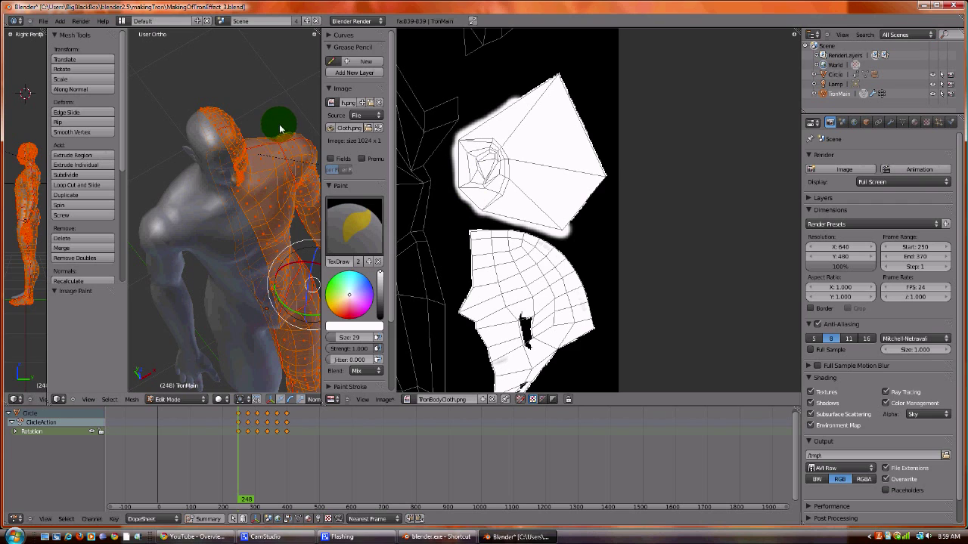
scroll(497, 302, down, 6)
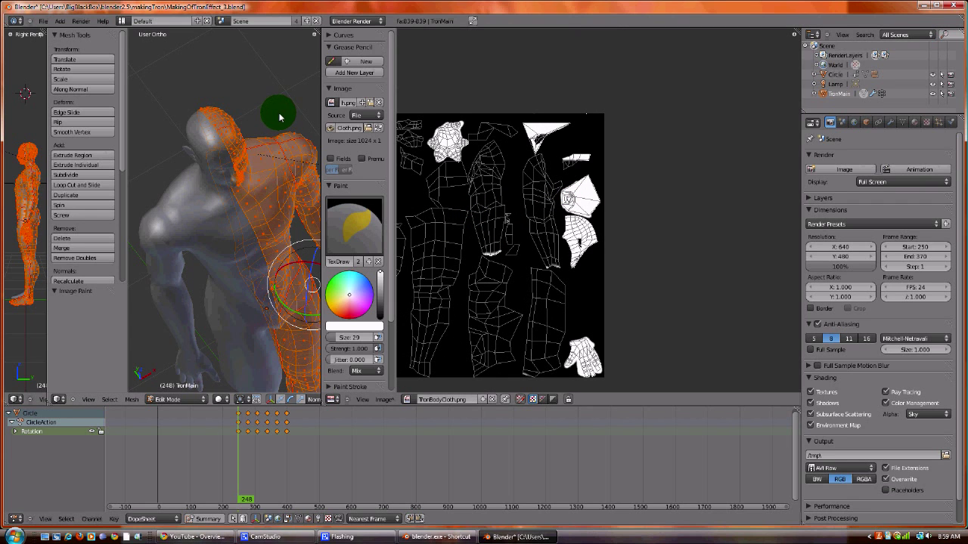
middle_drag(277, 113, 226, 140)
Step: Turn off Image Painting and select the vertices around the figure's head
key(a)
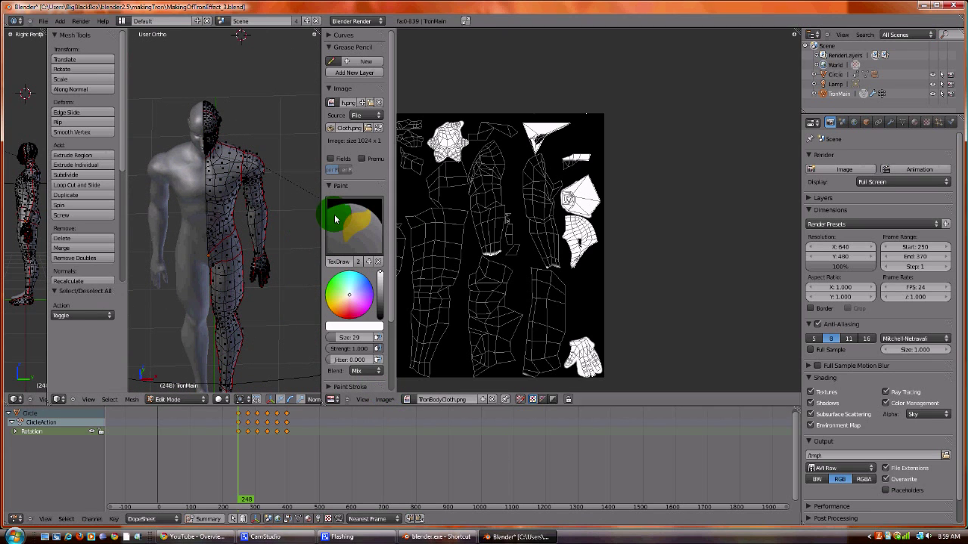
click(385, 401)
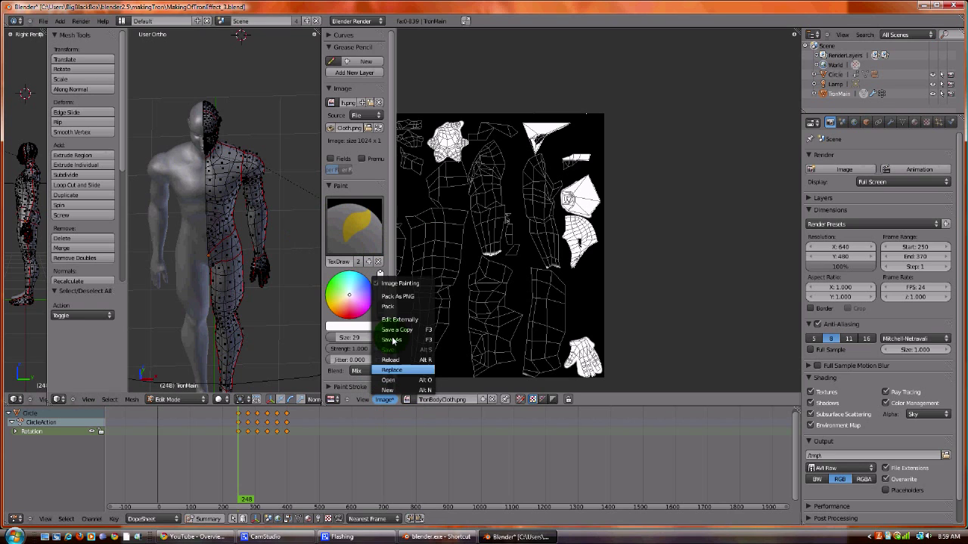
click(402, 283)
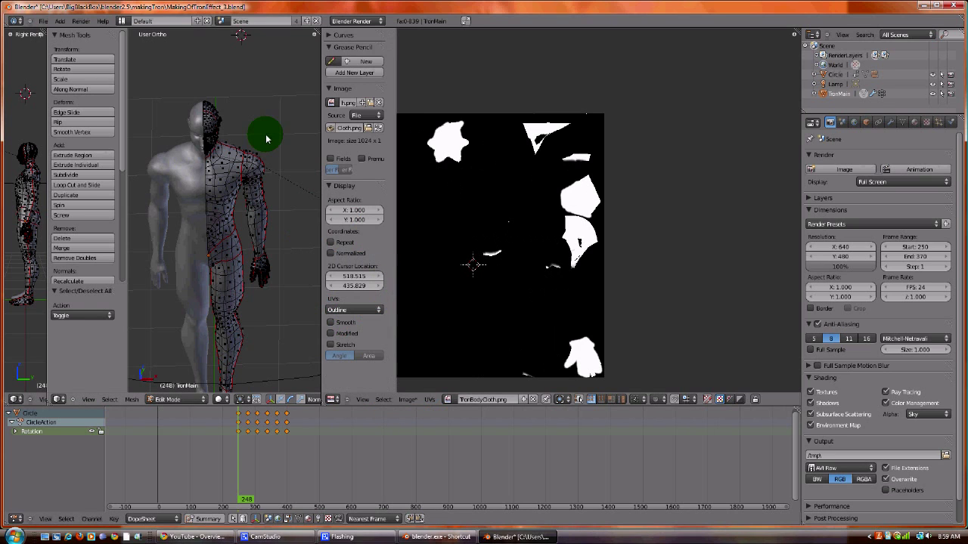
mouse_move(215, 277)
middle_down()
mouse_move(158, 265)
mouse_move(234, 184)
mouse_move(249, 259)
mouse_move(234, 186)
mouse_move(217, 252)
middle_up()
drag(185, 199, 559, 219)
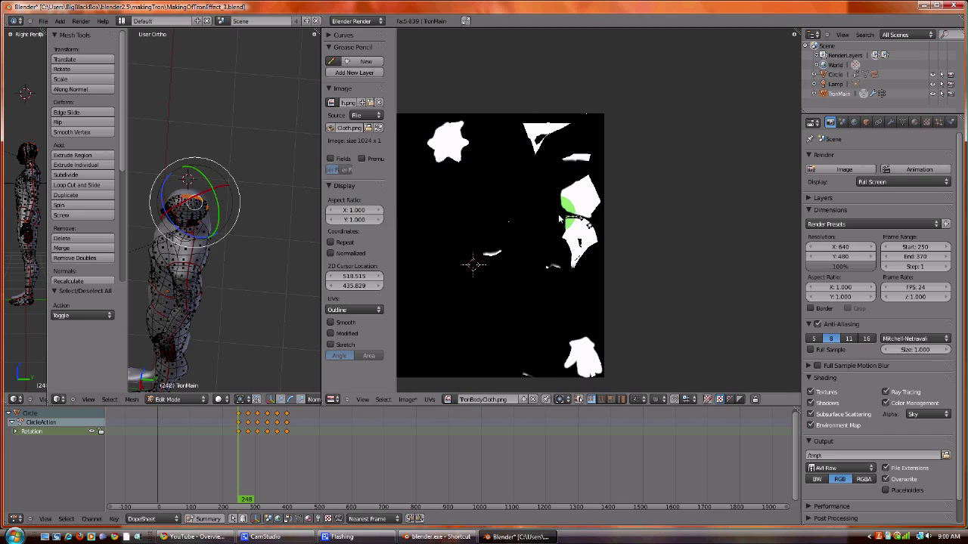
scroll(588, 225, up, 5)
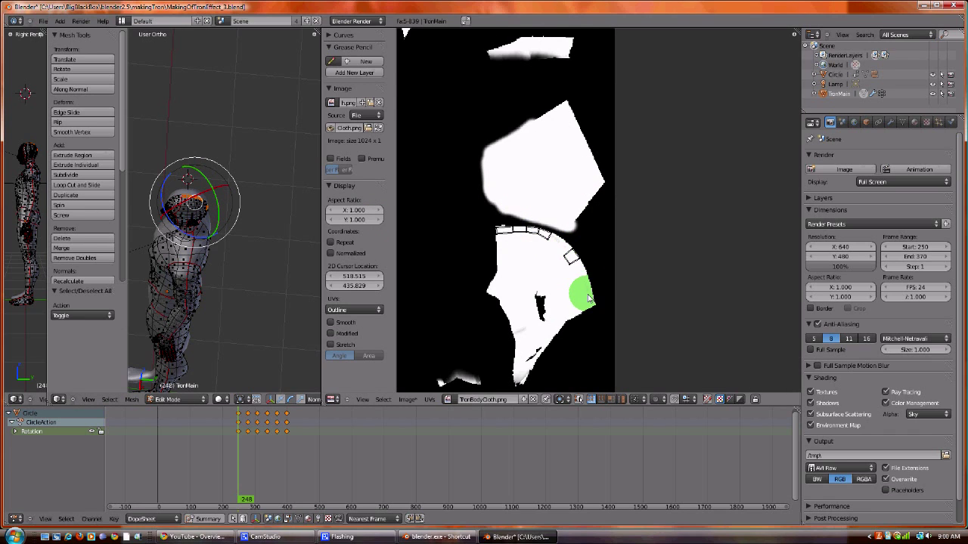
click(206, 386)
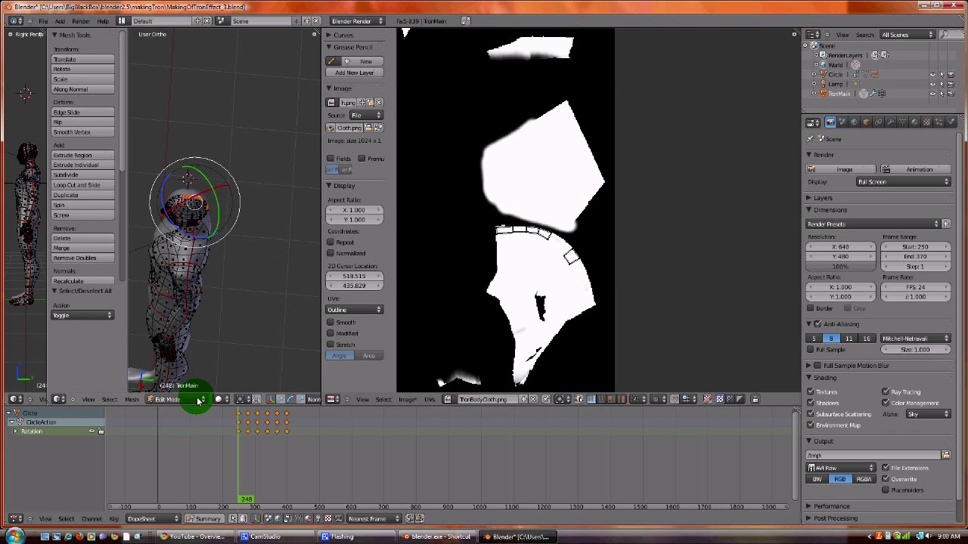
Step: Select the whole mesh, re-enable Image Painting, and whiten the lower island's edge and tip
key(a)
key(a)
click(408, 399)
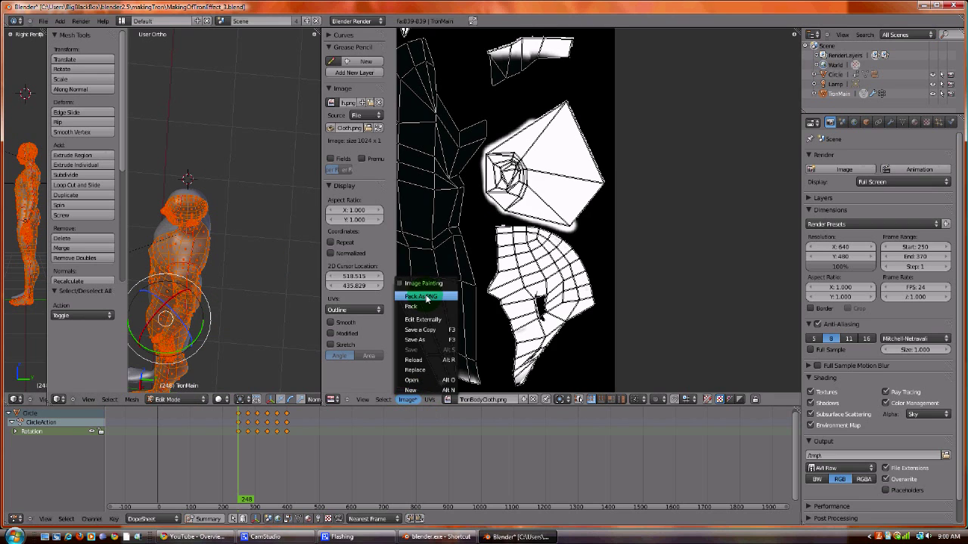
click(426, 281)
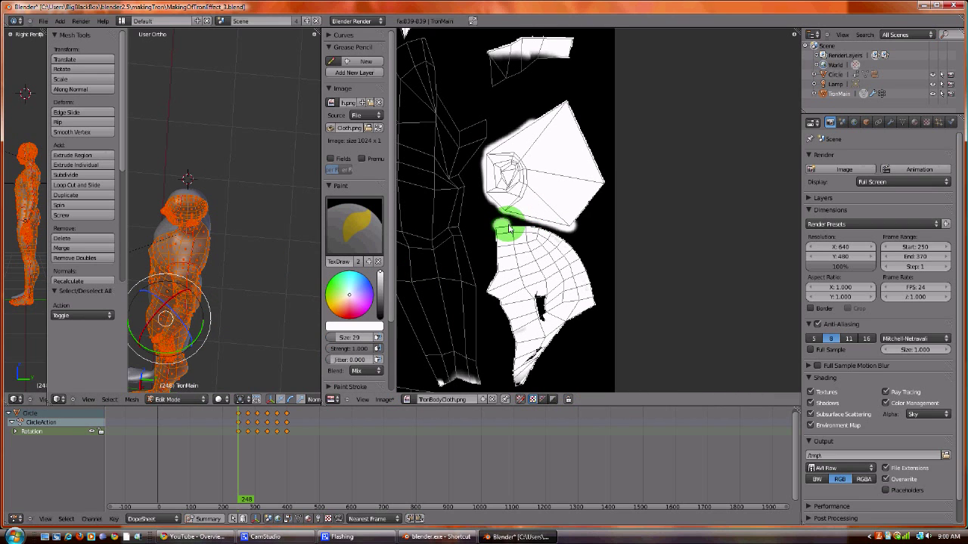
drag(509, 230, 575, 257)
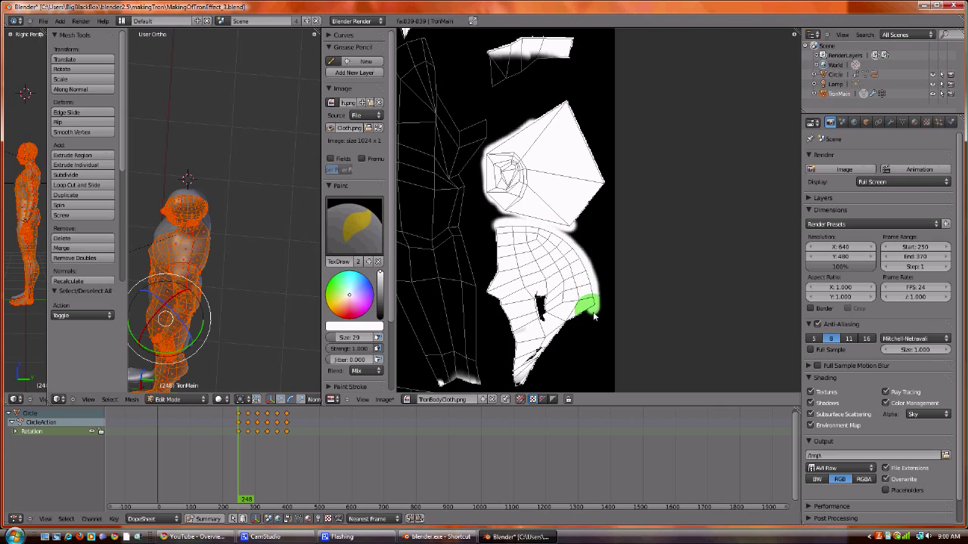
drag(595, 316, 541, 323)
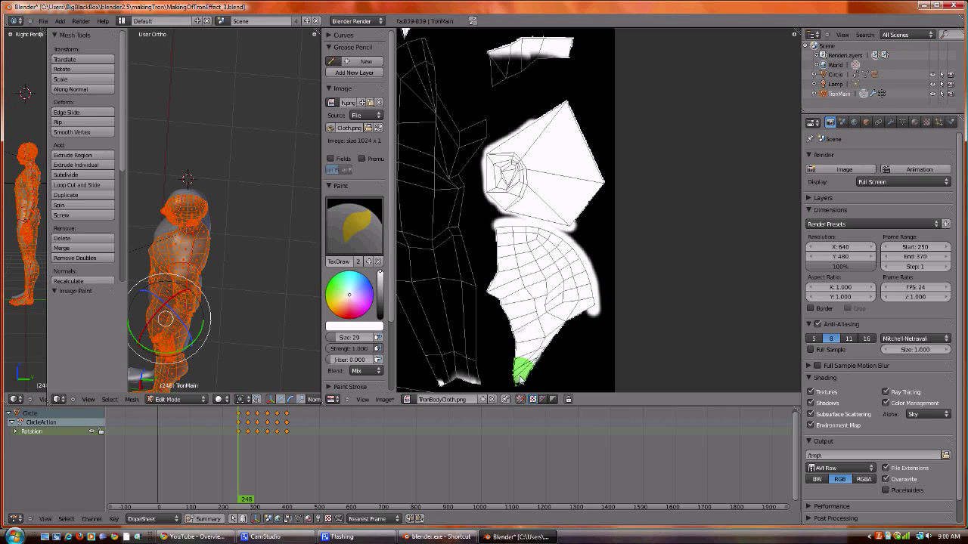
drag(516, 372, 512, 331)
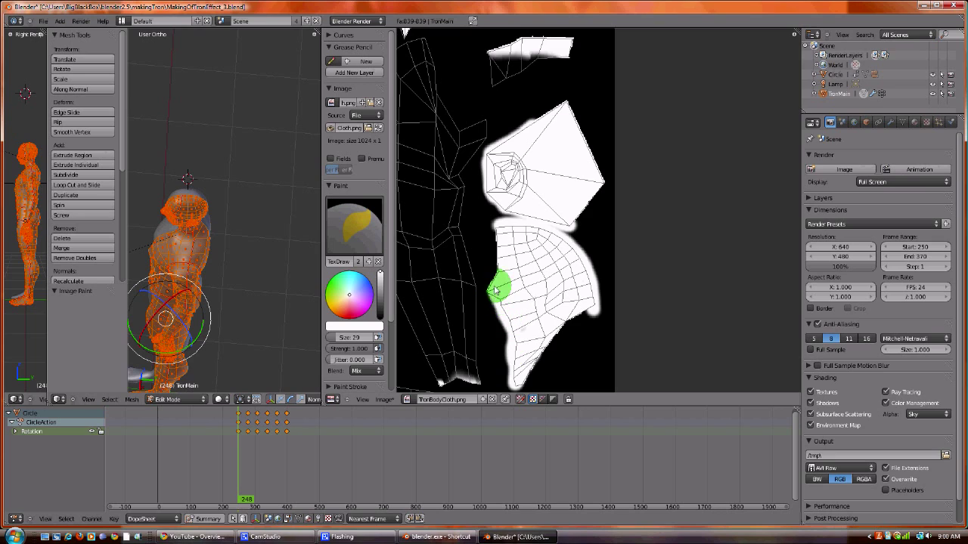
Step: Paint white along the lower island's left edge and the upper island's right edge to its top corner
mouse_move(496, 289)
mouse_down()
mouse_move(503, 229)
mouse_move(524, 382)
mouse_move(560, 338)
mouse_move(572, 296)
mouse_move(529, 345)
mouse_move(548, 233)
mouse_up()
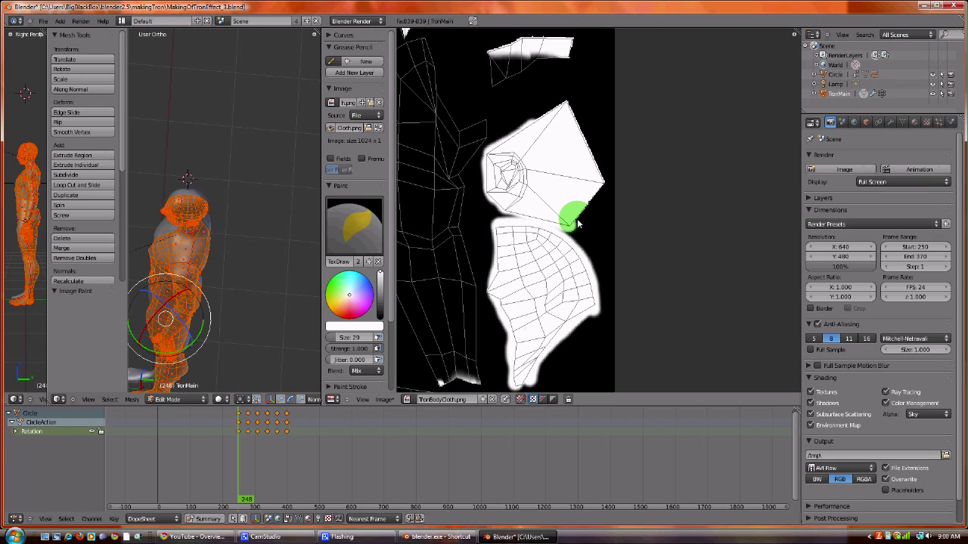
drag(578, 223, 603, 194)
drag(589, 159, 571, 113)
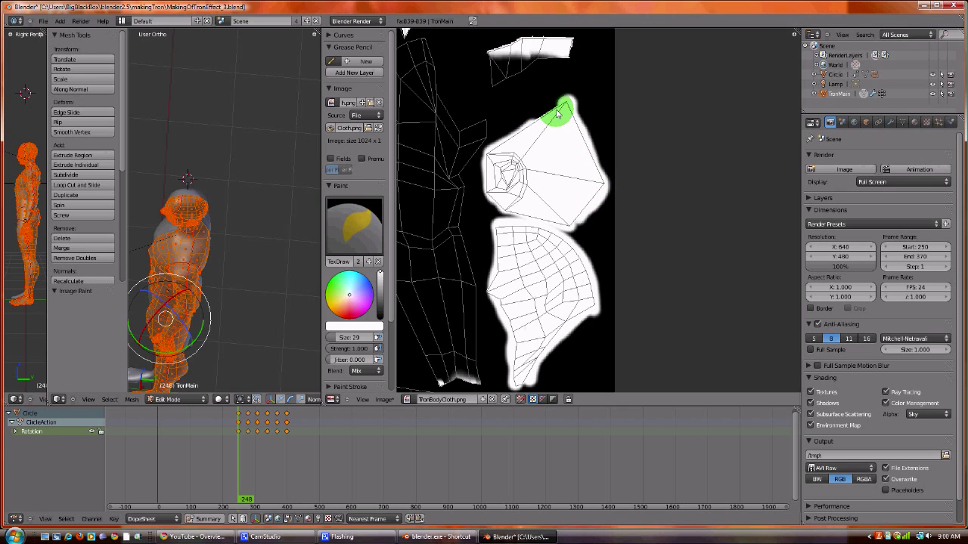
middle_drag(162, 396, 205, 363)
click(202, 402)
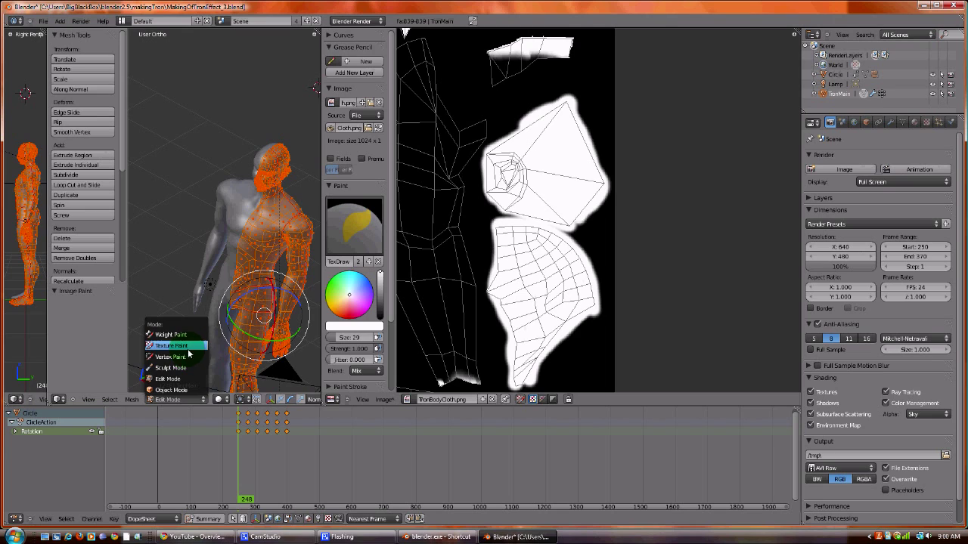
Step: Switch to Texture Paint and view the whole black-suited figure, then its hand up close
click(172, 345)
scroll(257, 227, up, 4)
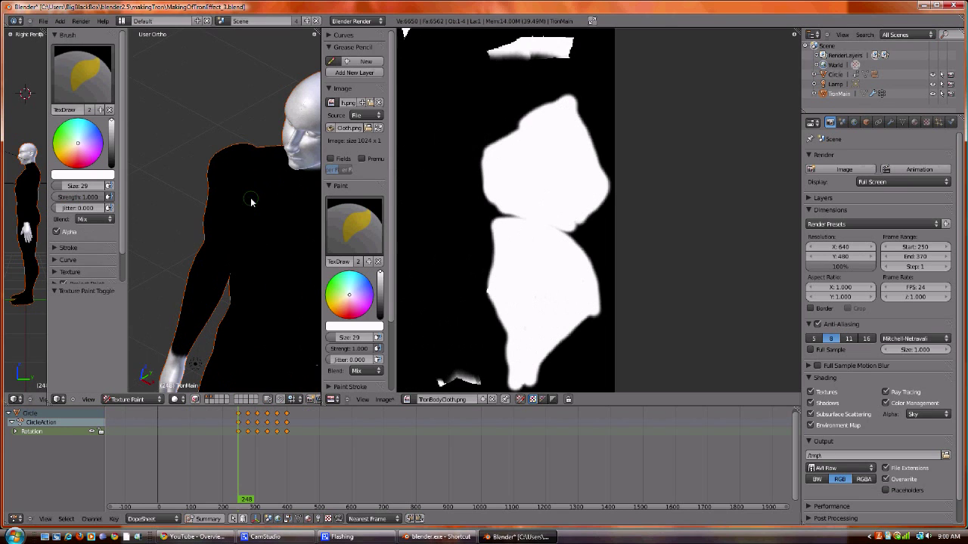
scroll(273, 191, up, 5)
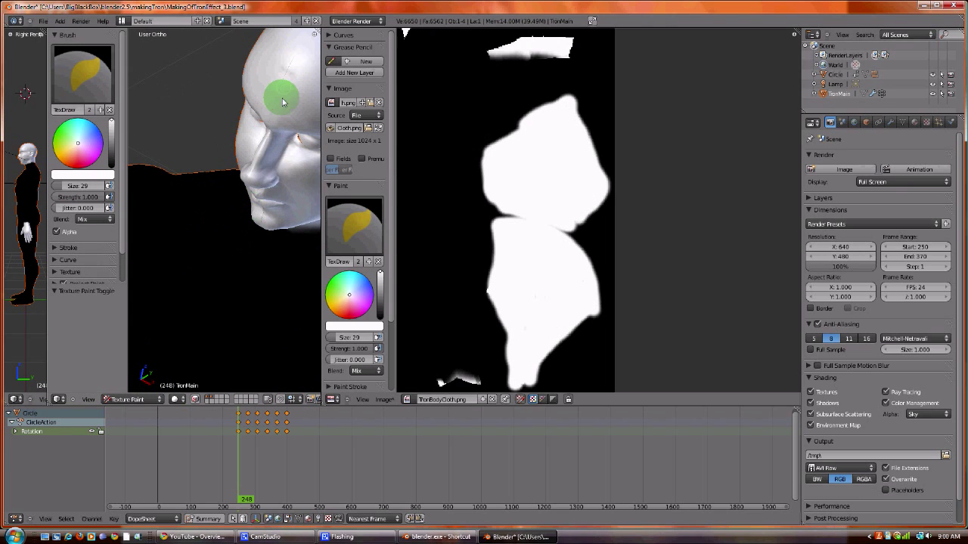
shift+middle_drag(265, 307, 189, 151)
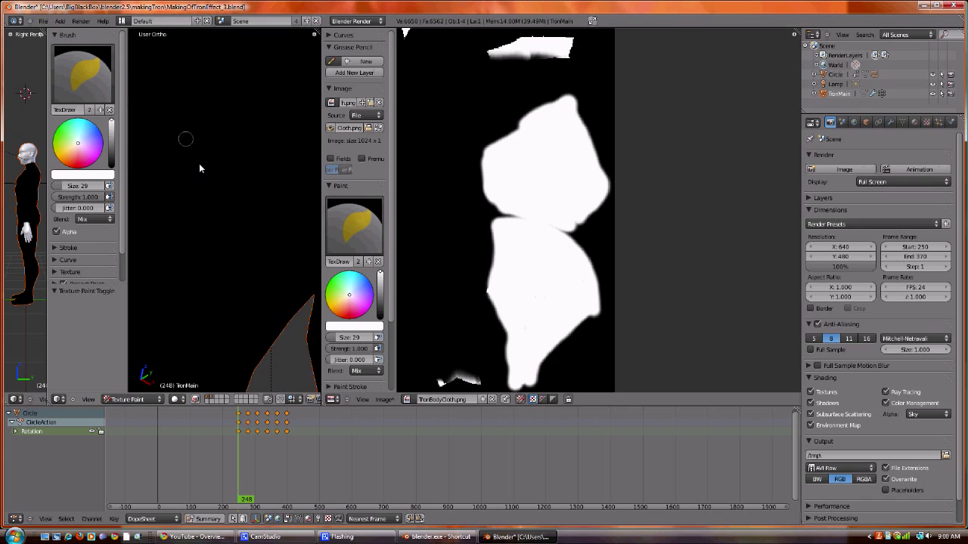
scroll(195, 177, down, 5)
shift+middle_drag(228, 219, 255, 280)
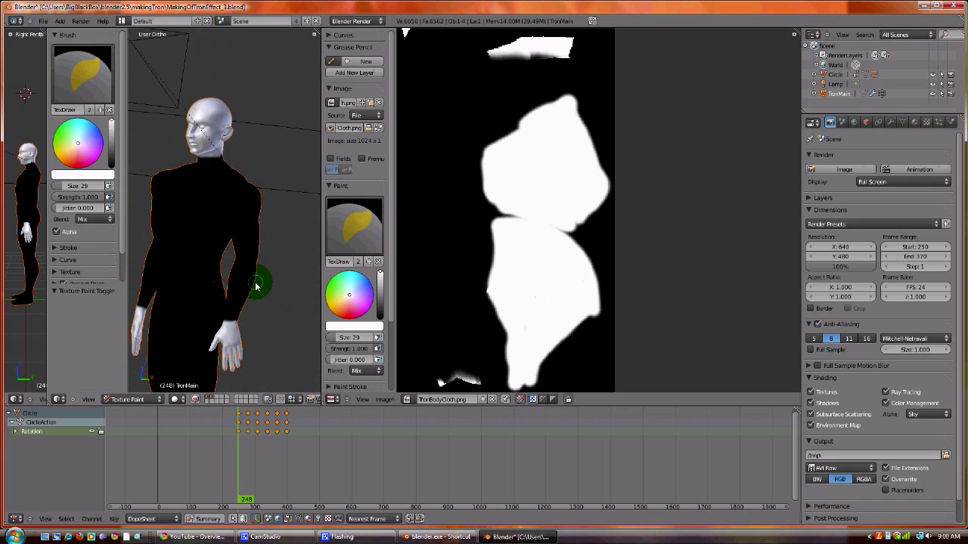
scroll(255, 281, up, 3)
shift+middle_drag(241, 328, 255, 33)
Step: Orbit to the back of the hand, then round to a face view of the head
mouse_move(218, 198)
middle_down()
mouse_move(295, 169)
mouse_move(270, 156)
mouse_move(249, 170)
mouse_move(257, 198)
mouse_move(242, 238)
mouse_move(180, 313)
middle_up()
scroll(263, 165, down, 5)
scroll(250, 171, up, 3)
scroll(208, 268, up, 3)
scroll(208, 268, up, 4)
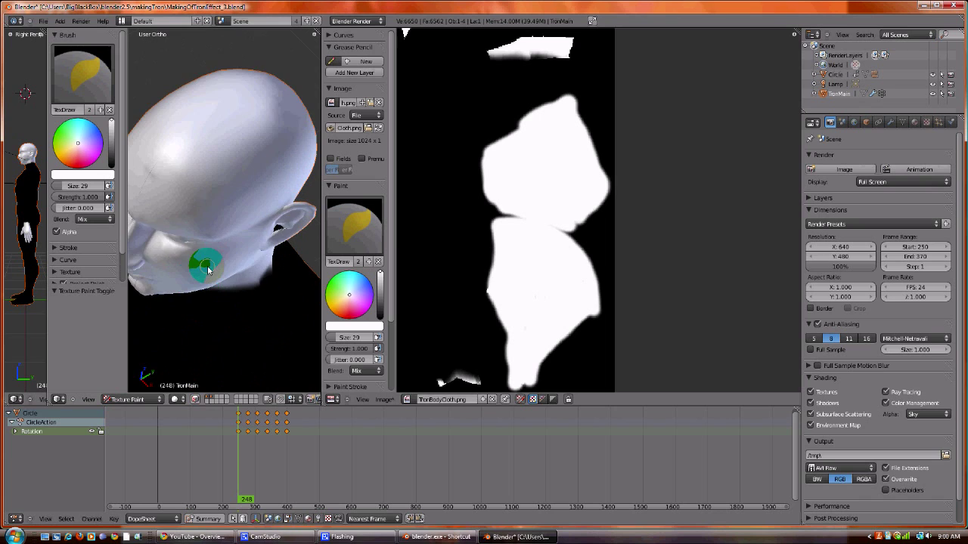
middle_drag(210, 270, 317, 250)
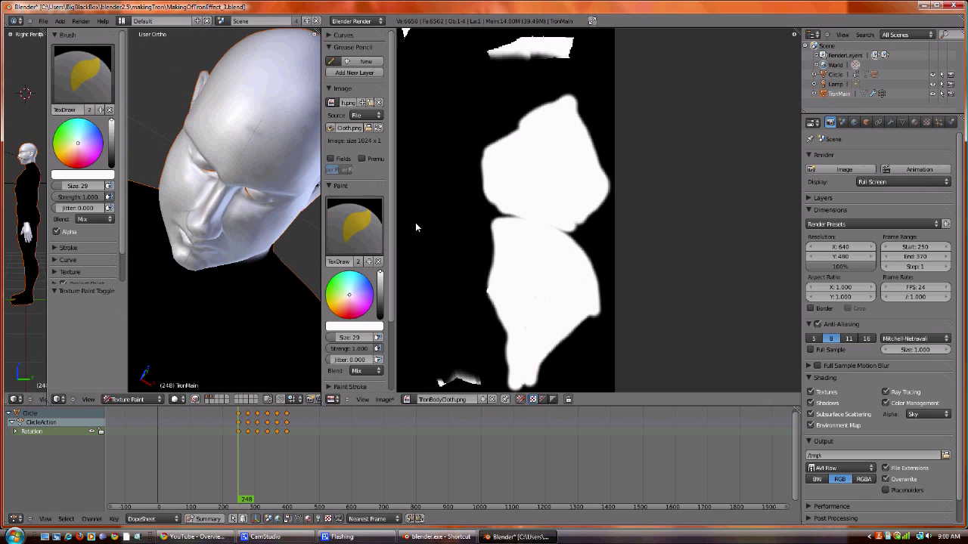
scroll(469, 244, down, 2)
scroll(469, 244, down, 2)
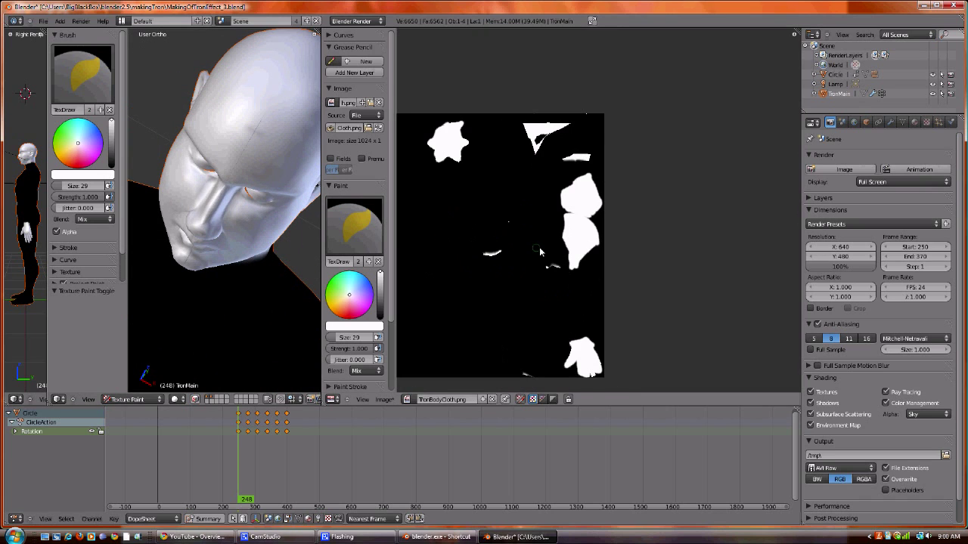
Step: Paint white over the large face shape in the texture, including its upper-left and lower-left parts
middle_drag(499, 254, 655, 260)
scroll(508, 231, up, 5)
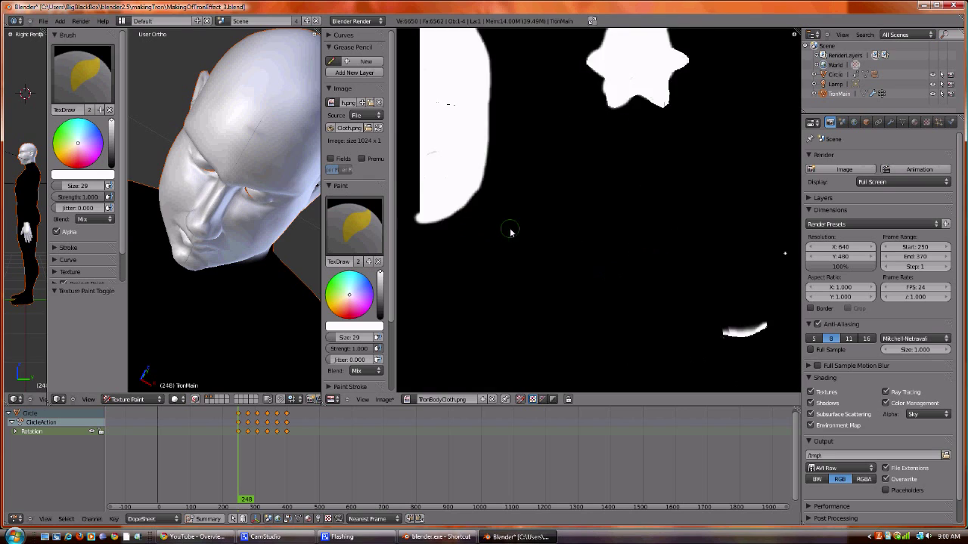
middle_drag(495, 220, 663, 259)
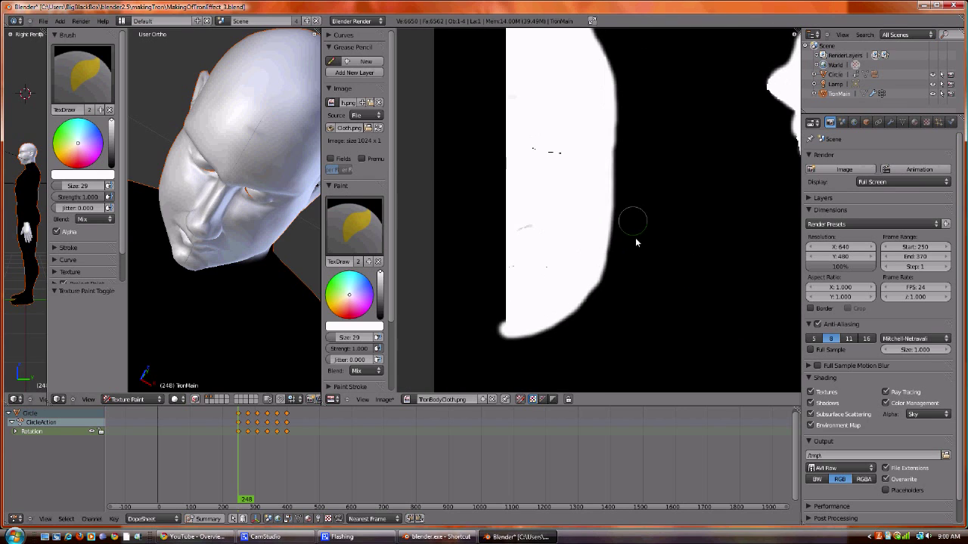
mouse_move(573, 169)
mouse_down()
mouse_move(530, 177)
mouse_move(576, 194)
mouse_move(523, 268)
mouse_move(509, 352)
mouse_move(515, 107)
mouse_up()
scroll(512, 87, down, 3)
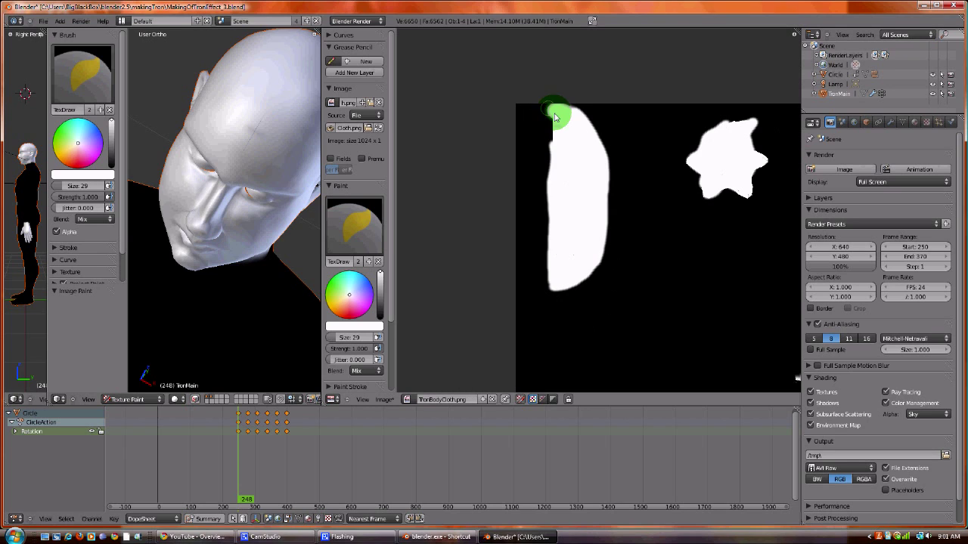
mouse_move(555, 120)
mouse_down()
mouse_move(558, 155)
mouse_move(556, 127)
mouse_move(419, 164)
mouse_up()
mouse_move(227, 288)
middle_down()
mouse_move(195, 210)
mouse_move(205, 220)
mouse_move(250, 204)
middle_up()
mouse_move(540, 136)
mouse_down()
mouse_move(567, 142)
mouse_move(572, 173)
mouse_move(561, 128)
mouse_move(557, 168)
mouse_up()
click(277, 216)
click(556, 258)
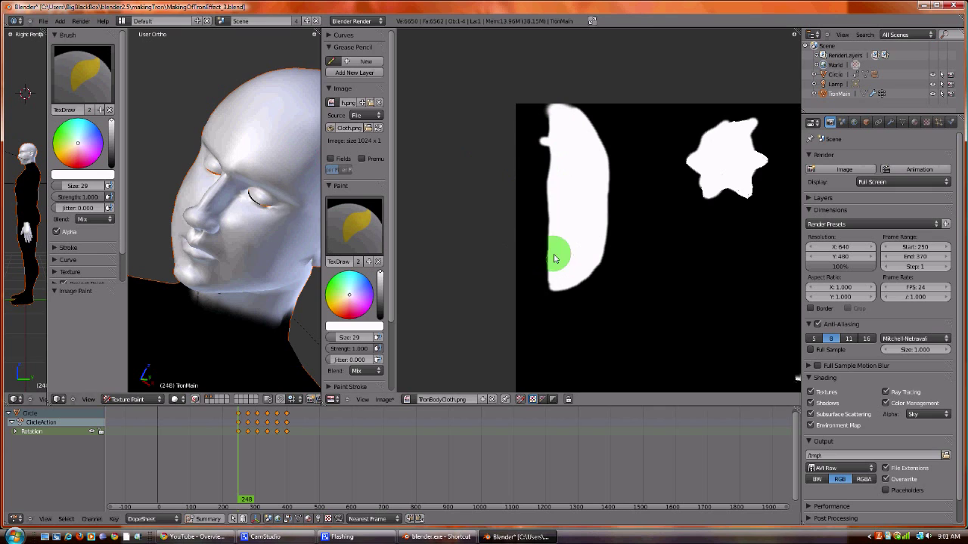
Step: Blend the white paint up the neck toward the chin in the 3D view
middle_drag(216, 248, 204, 324)
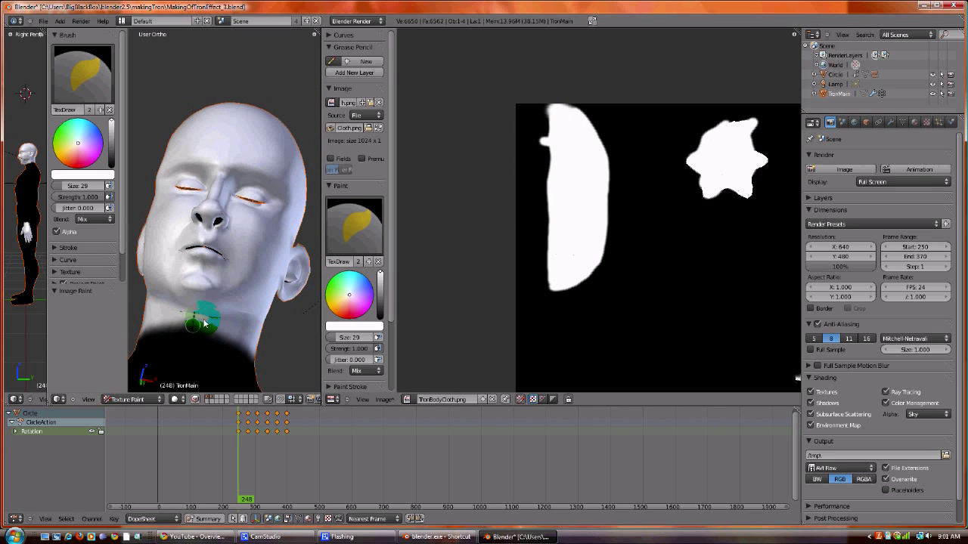
drag(197, 319, 224, 262)
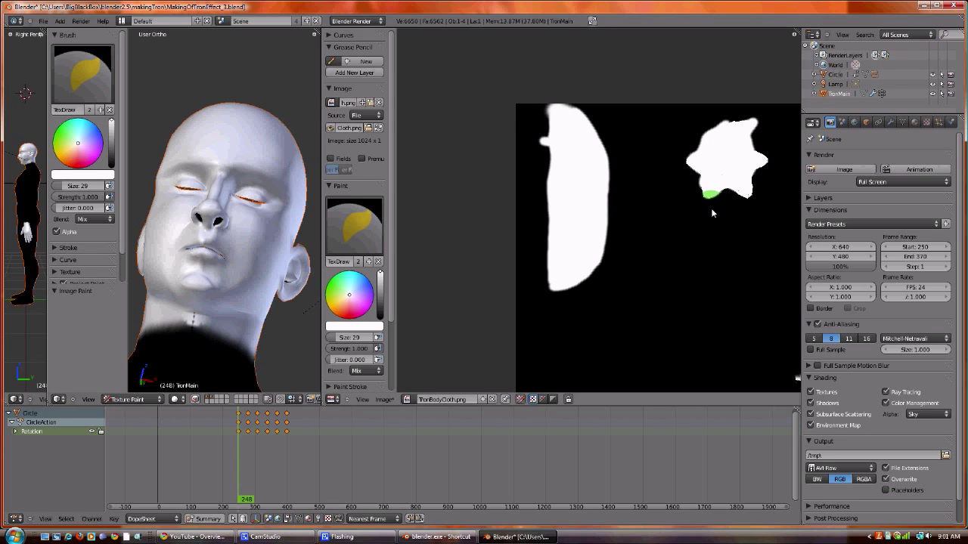
scroll(733, 243, down, 5)
scroll(572, 236, up, 4)
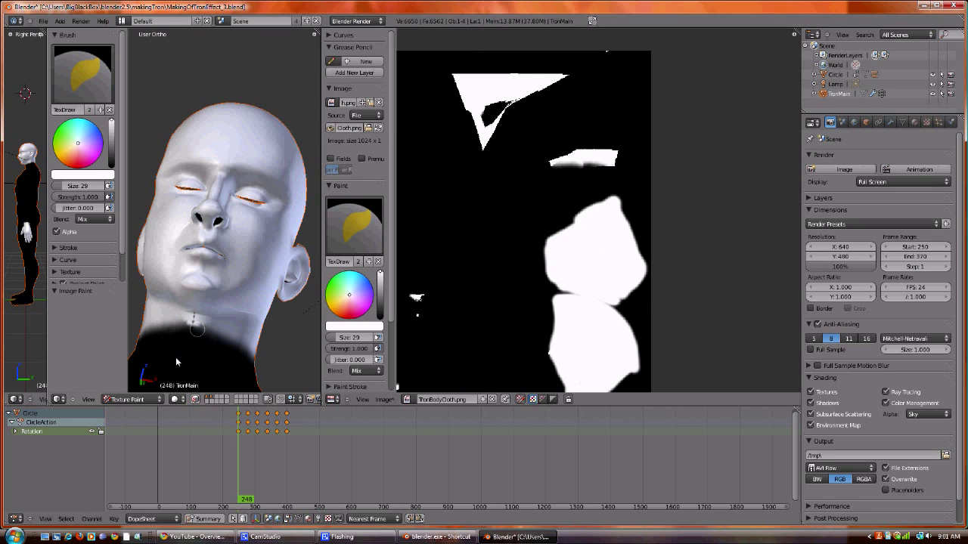
Step: Return to Edit Mode, turn off Image Painting, and select the whole mesh to show every UV island
click(153, 400)
click(150, 384)
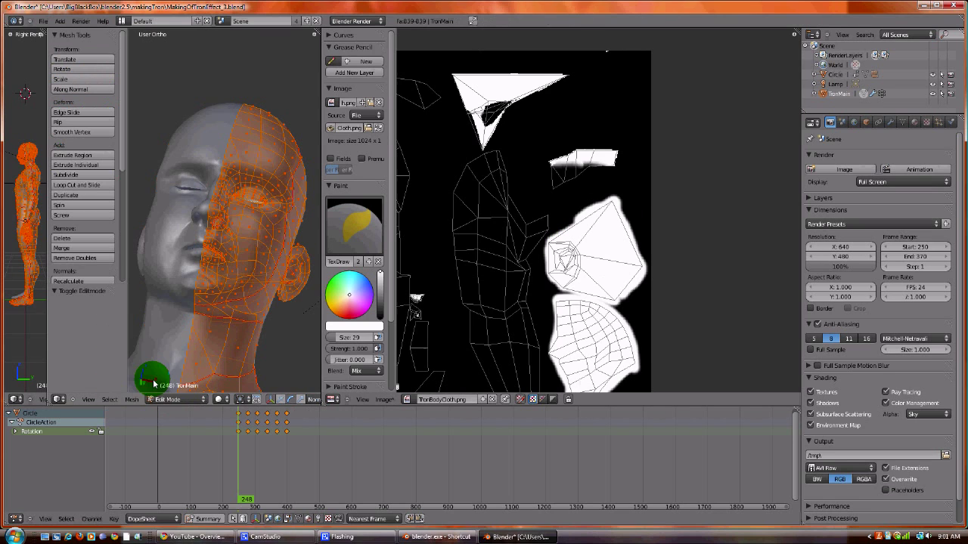
click(384, 400)
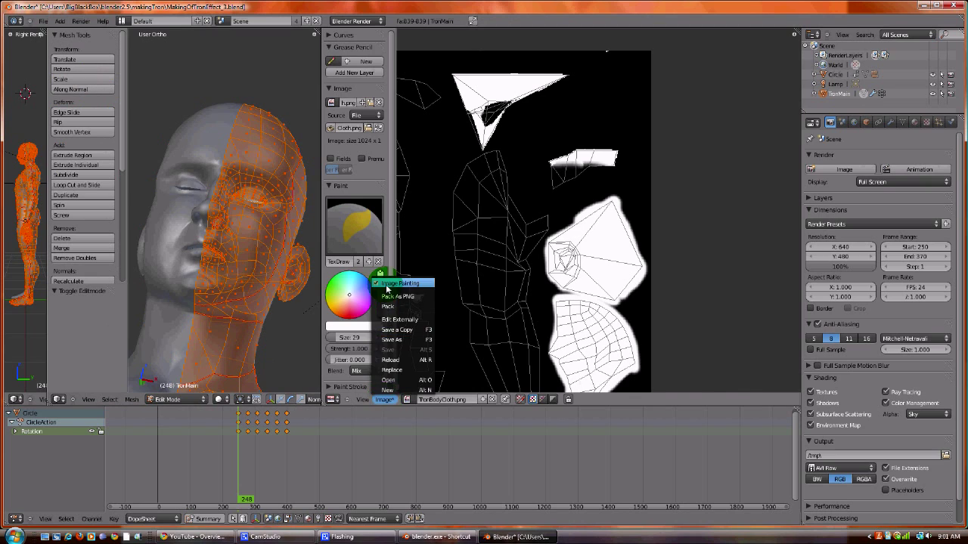
click(378, 281)
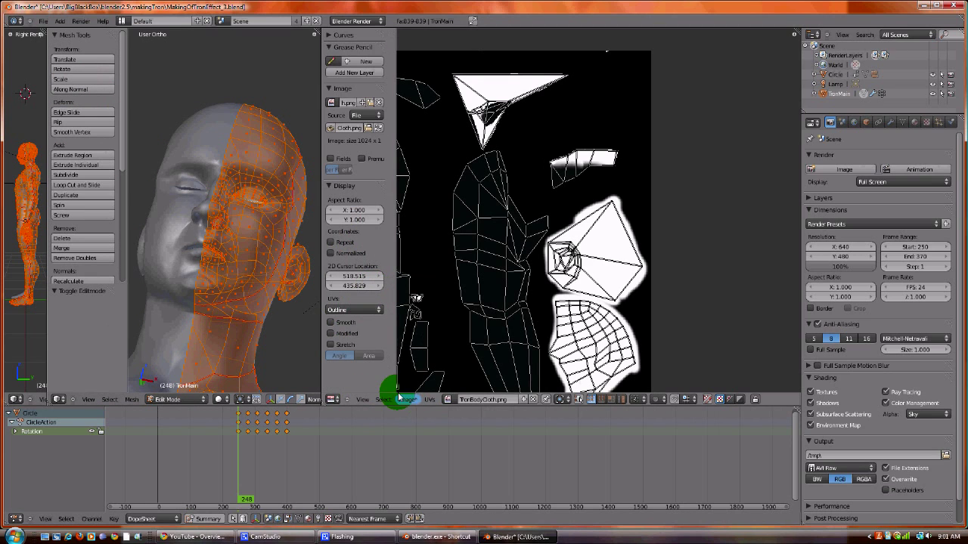
key(a)
right_click(205, 333)
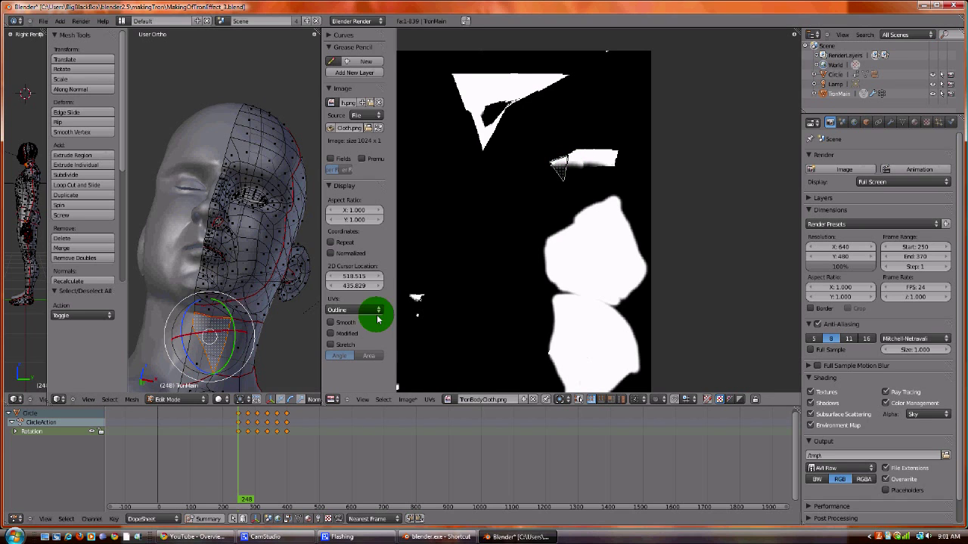
key(a)
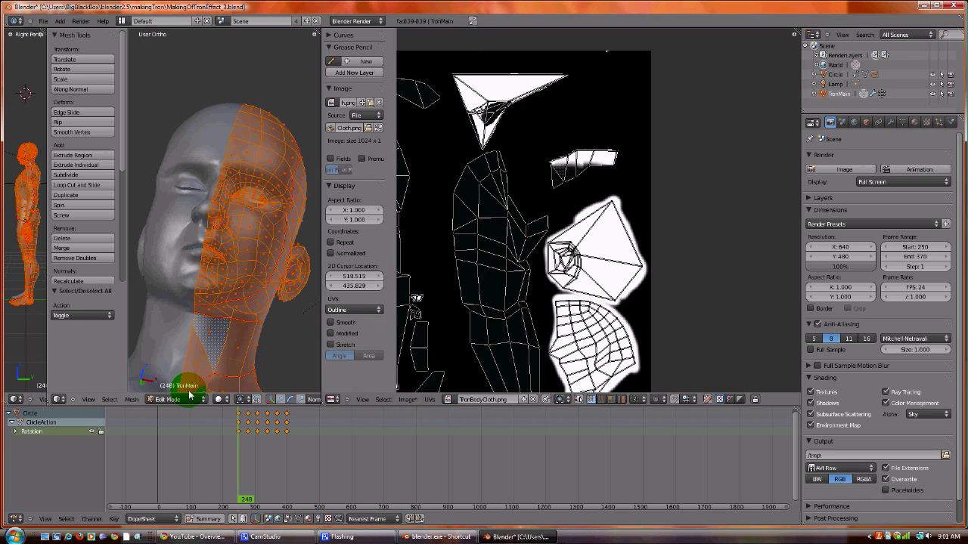
Step: Re-enable Image Painting and paint white across the thin top UV island
click(407, 399)
click(403, 288)
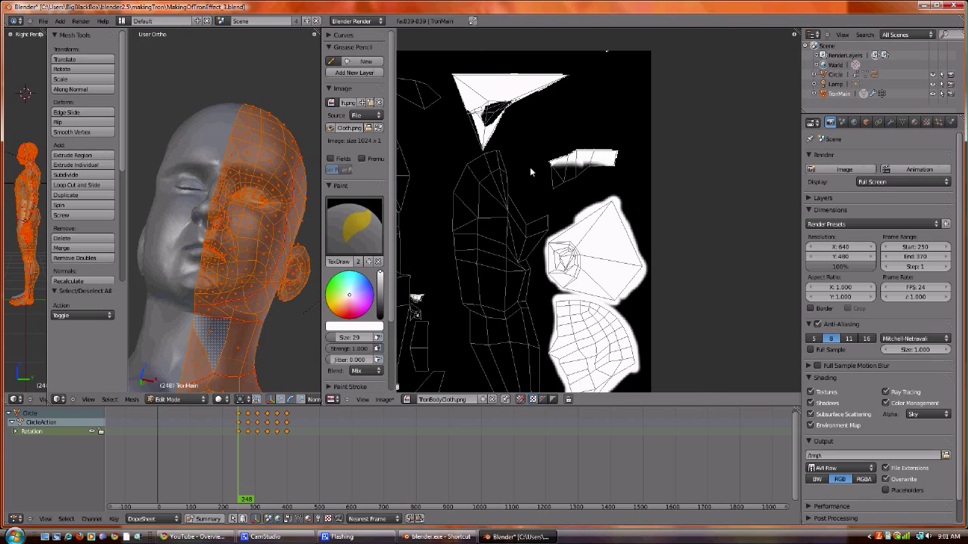
scroll(529, 169, up, 4)
mouse_move(478, 94)
mouse_down()
mouse_move(551, 71)
mouse_move(616, 69)
mouse_move(647, 84)
mouse_up()
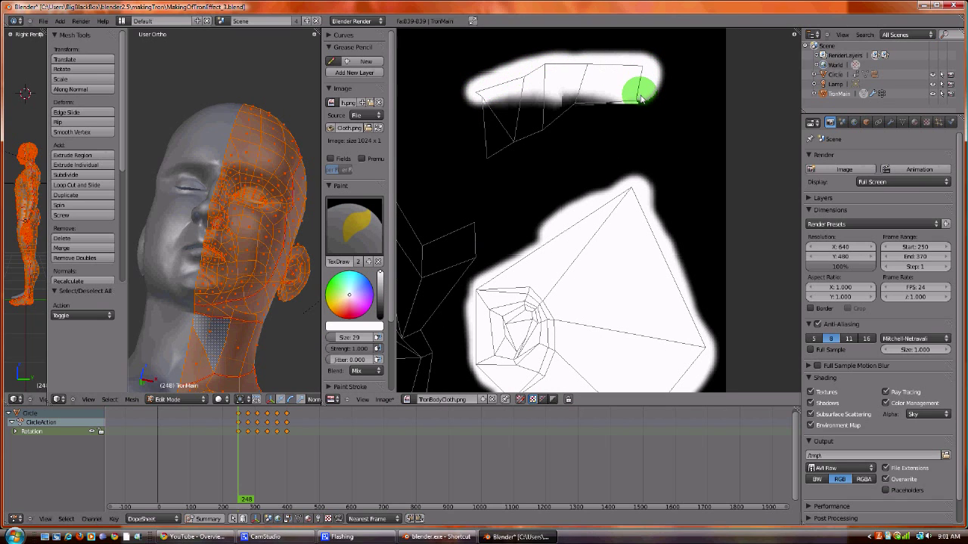
Step: In Texture Paint mode, paint white on the back of the neck and below the ear
click(180, 399)
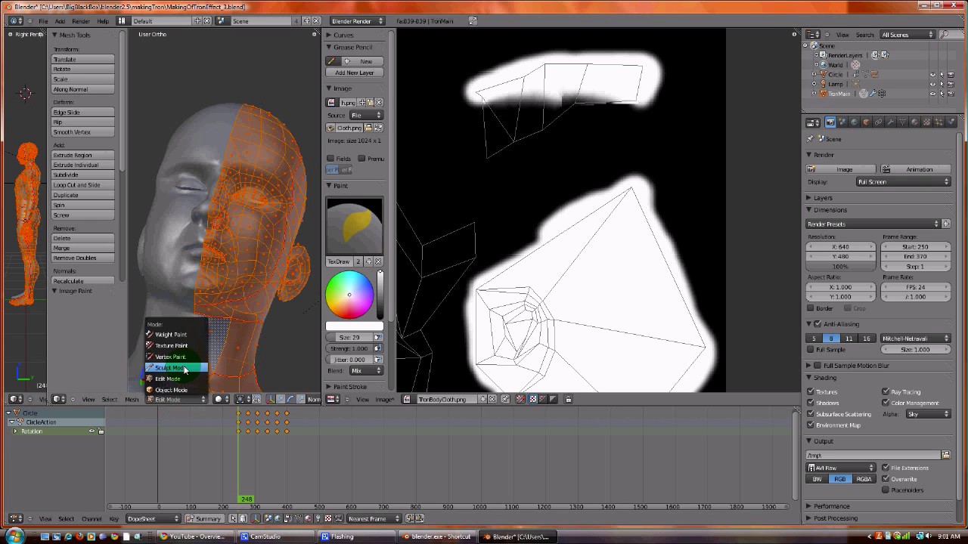
click(184, 347)
mouse_move(253, 224)
middle_down()
mouse_move(248, 182)
mouse_move(142, 198)
mouse_move(173, 192)
middle_up()
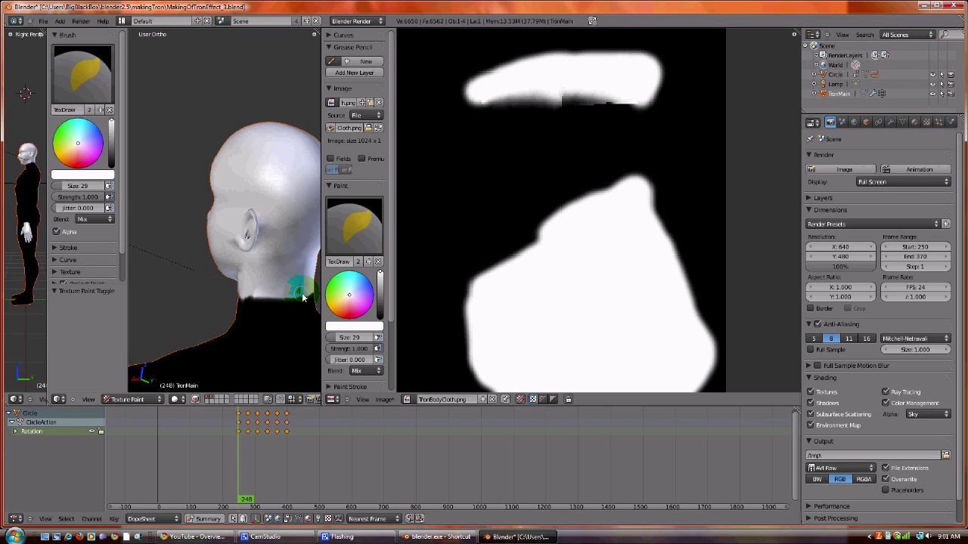
drag(242, 299, 254, 295)
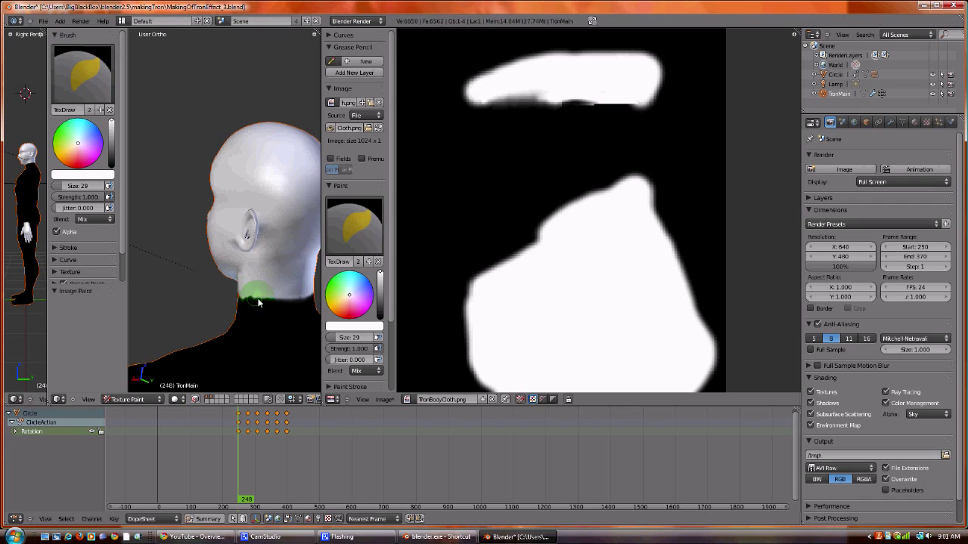
mouse_move(255, 295)
middle_down()
mouse_move(296, 288)
mouse_move(205, 254)
mouse_move(255, 224)
mouse_move(287, 242)
middle_up()
scroll(600, 261, down, 3)
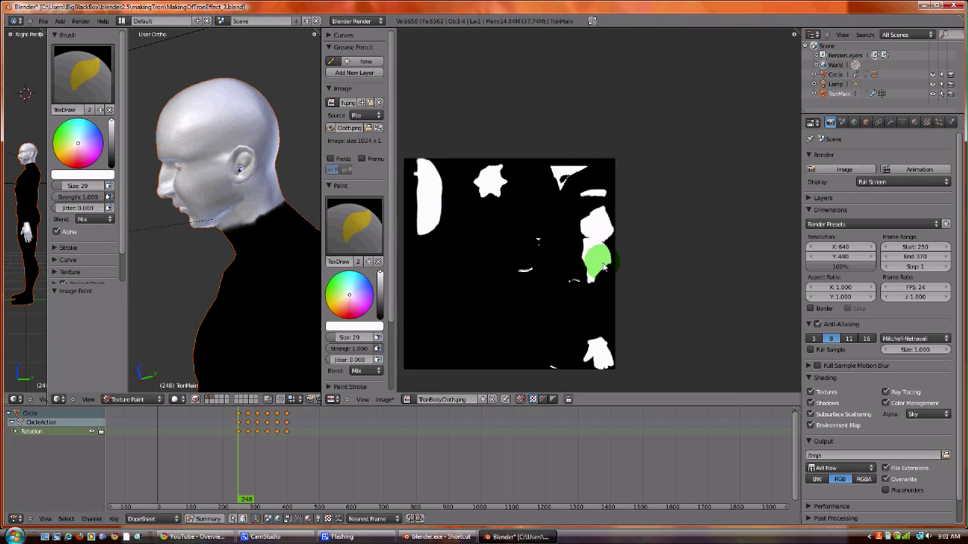
scroll(589, 219, up, 1)
drag(267, 187, 264, 206)
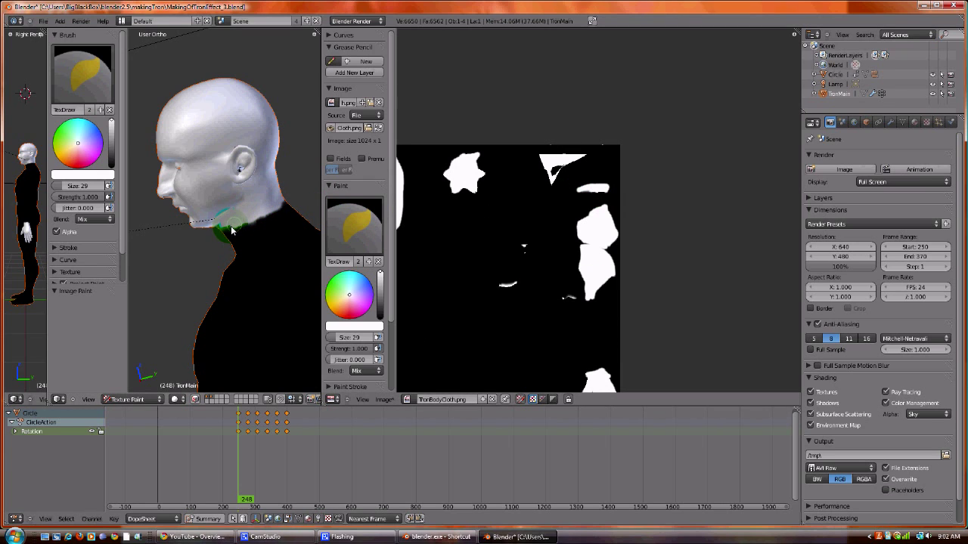
mouse_move(201, 242)
middle_down()
mouse_move(260, 177)
mouse_move(225, 199)
middle_up()
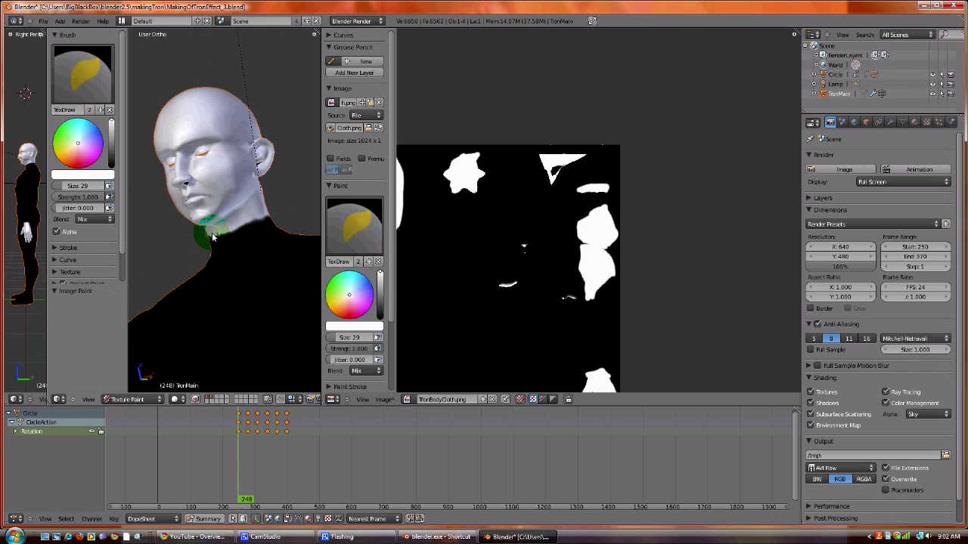
Step: Save the painted texture over TronBodyCloth.png, then launch GIMP
click(384, 399)
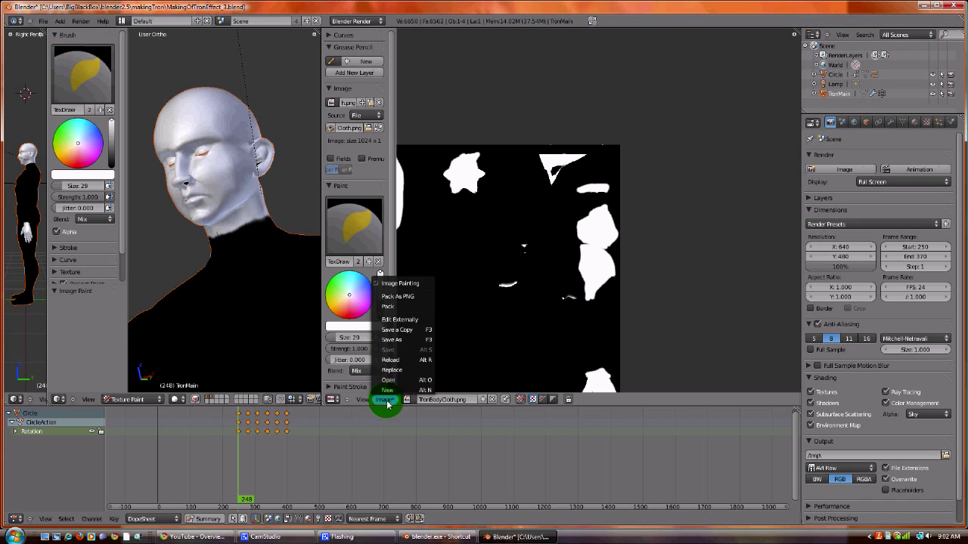
click(393, 340)
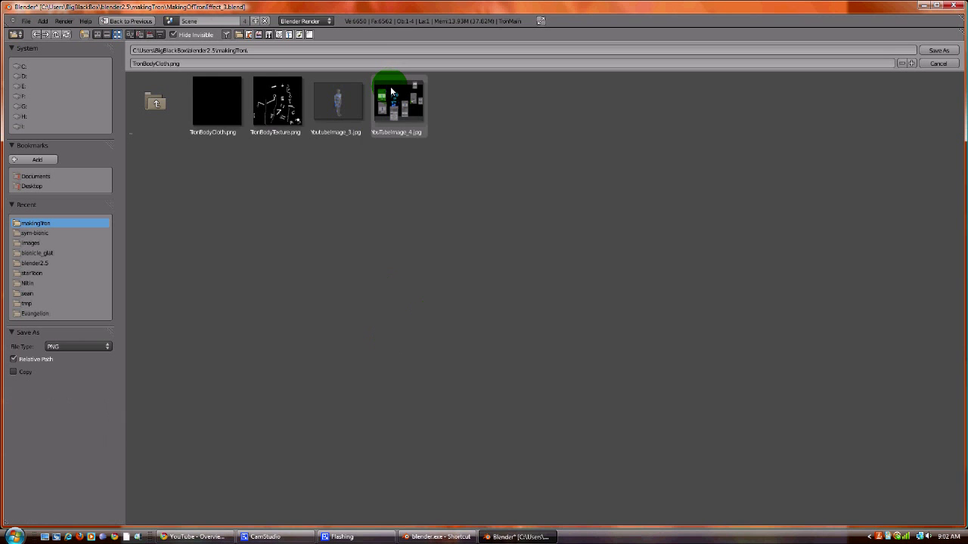
click(228, 104)
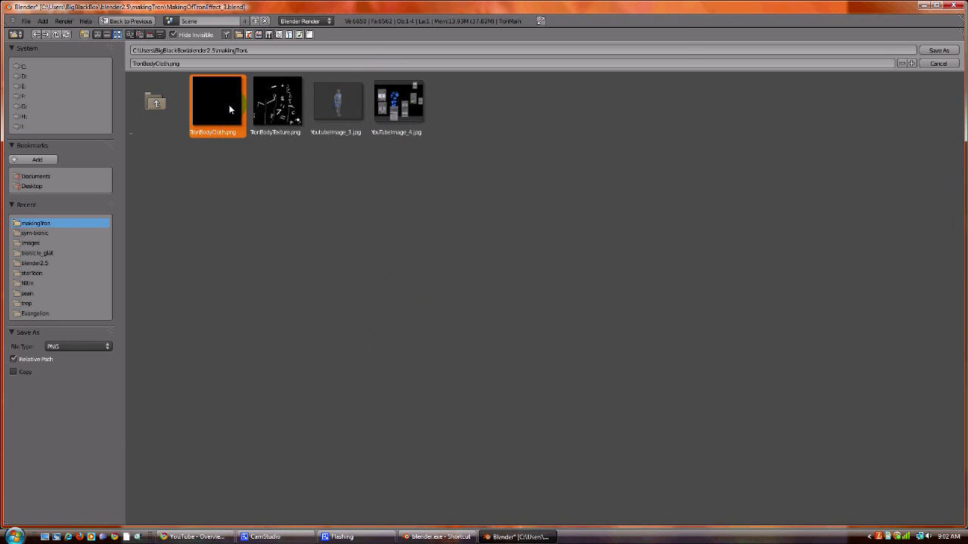
click(939, 53)
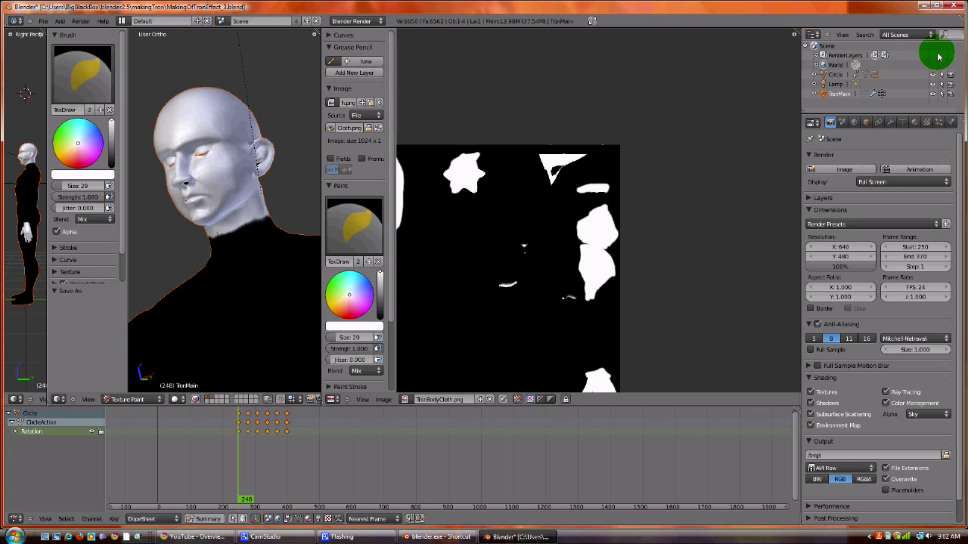
click(14, 536)
click(34, 327)
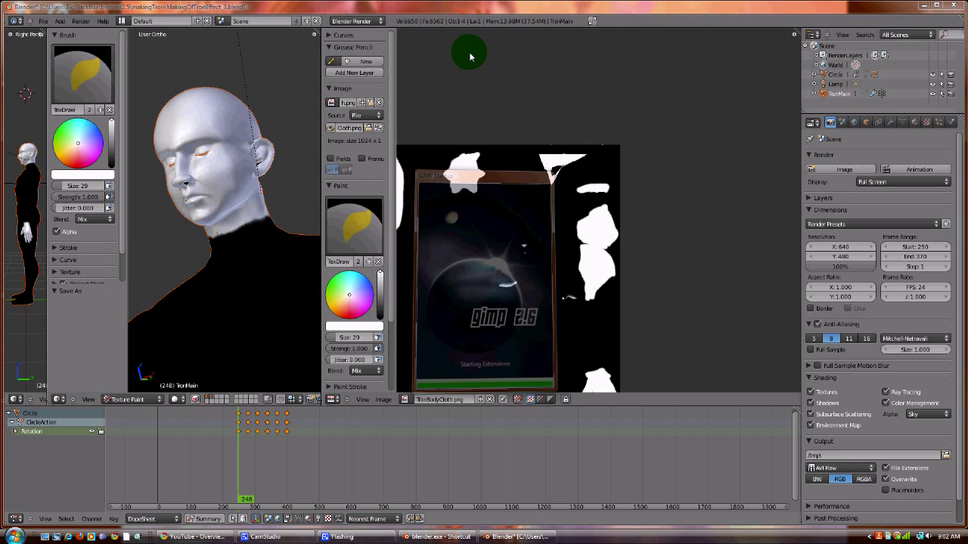
Step: Open TronBodyCloth.png from the home/blender2.5/makingTron folder in GIMP
click(381, 51)
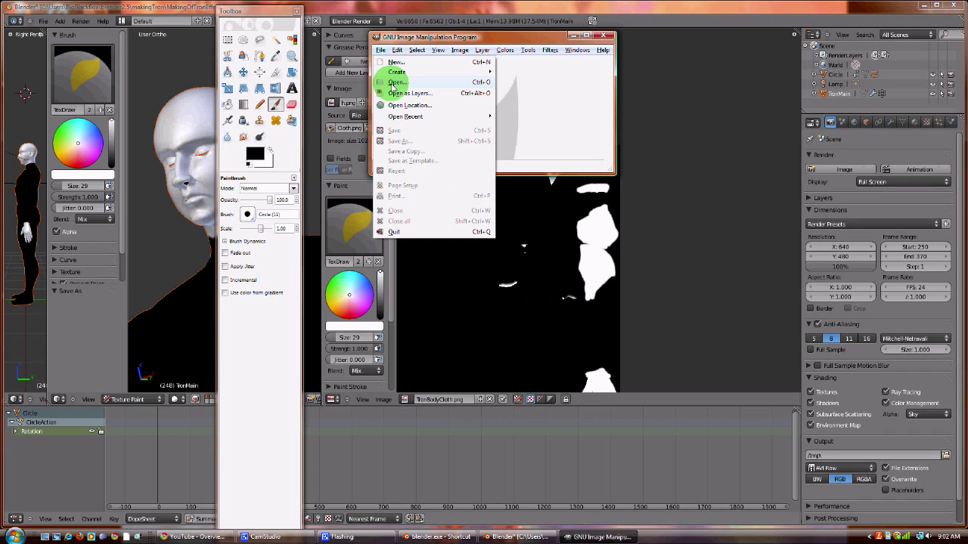
click(394, 84)
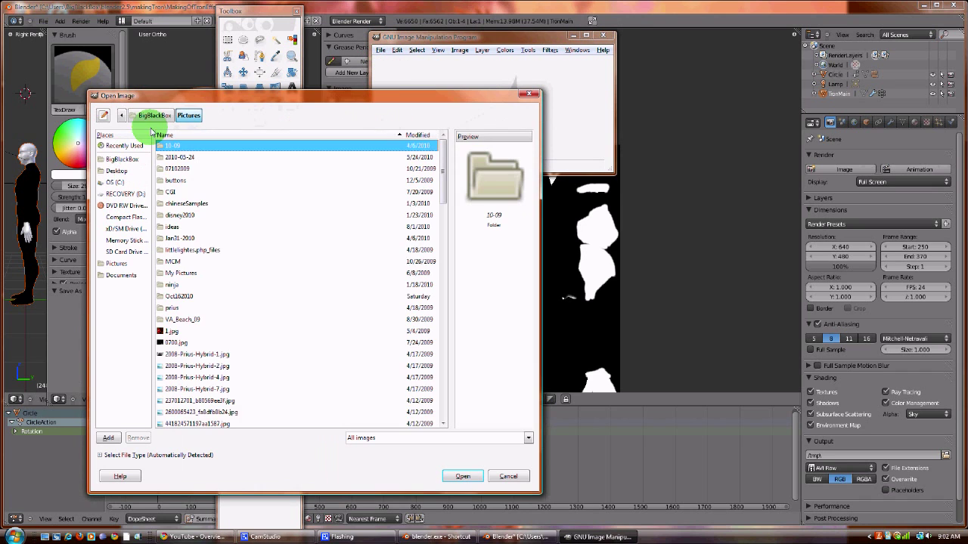
click(155, 114)
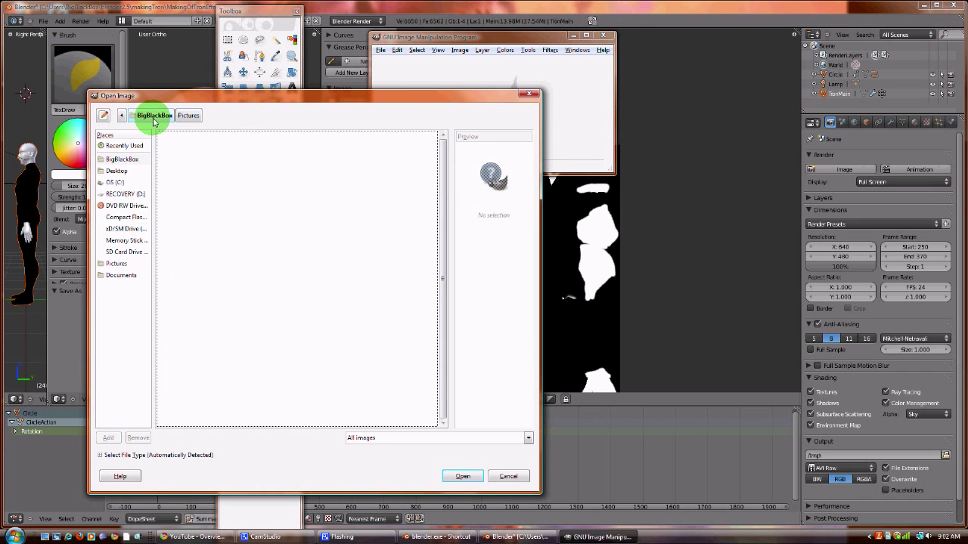
double_click(179, 167)
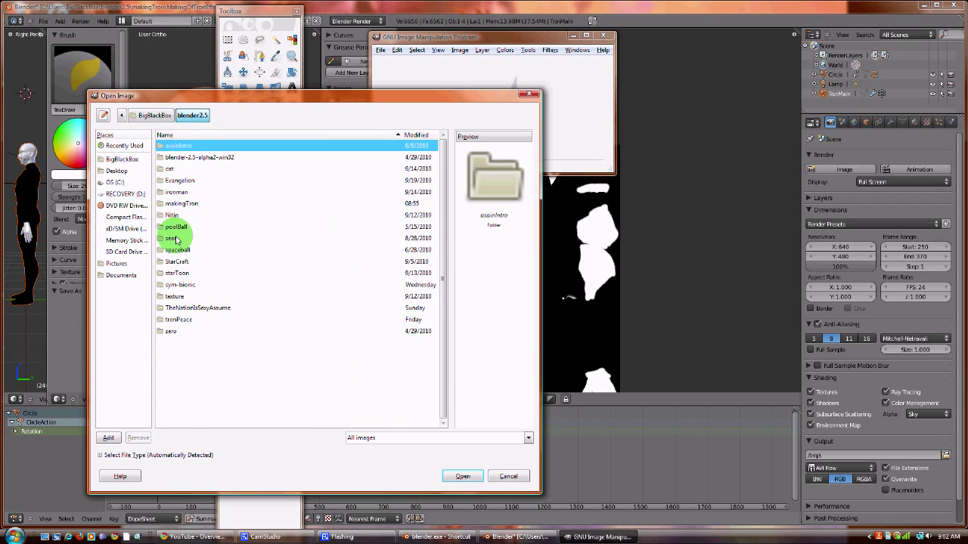
double_click(180, 203)
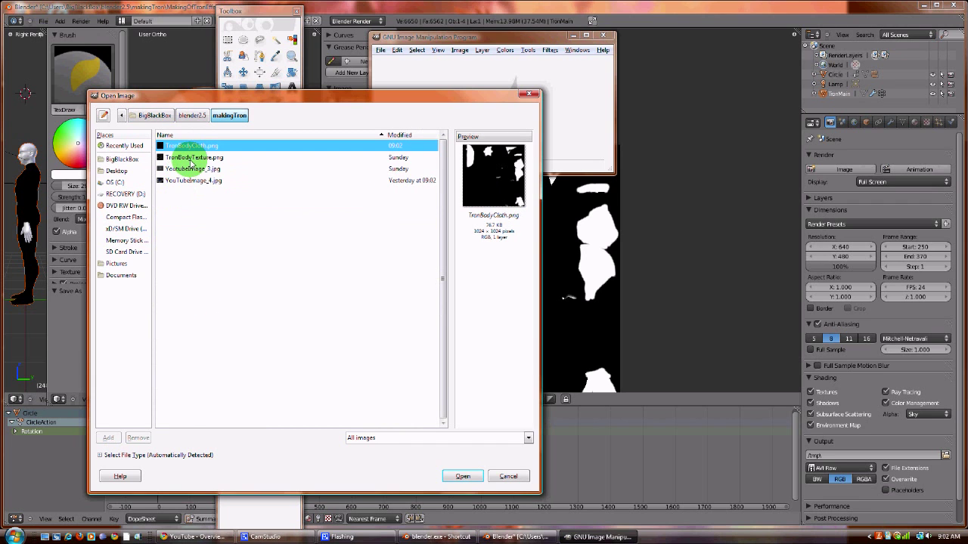
click(462, 476)
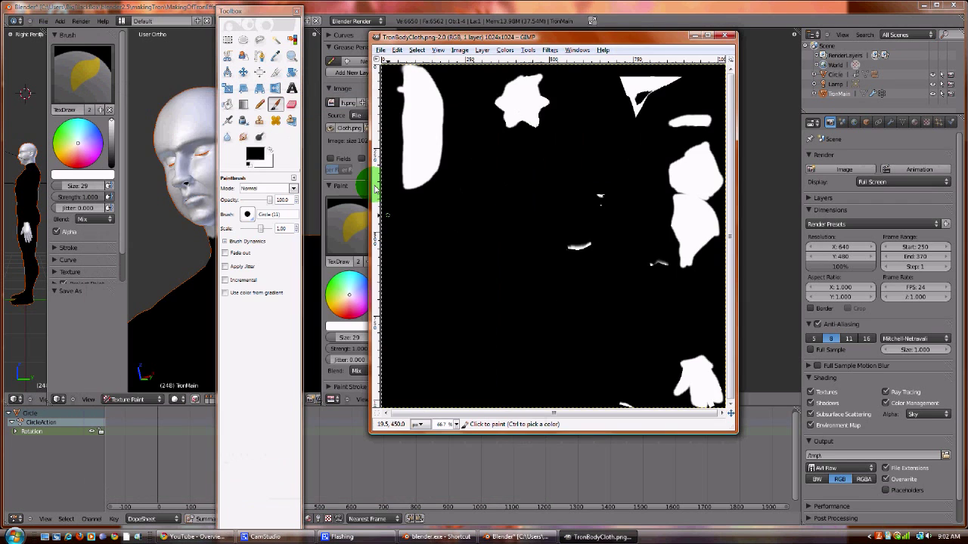
Step: View the image at 100% and free-select around the small white strip at top right
drag(450, 425, 448, 473)
drag(522, 413, 658, 352)
click(260, 40)
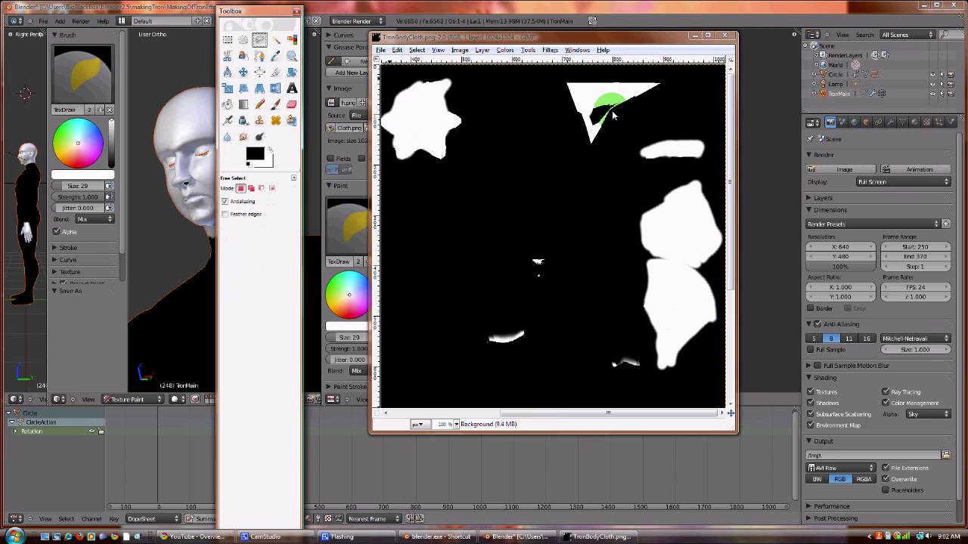
click(701, 152)
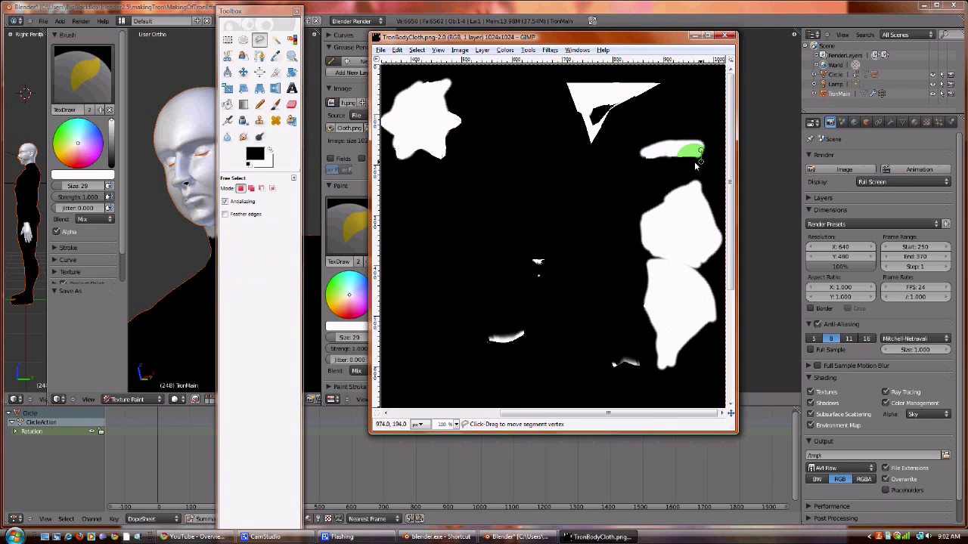
click(641, 158)
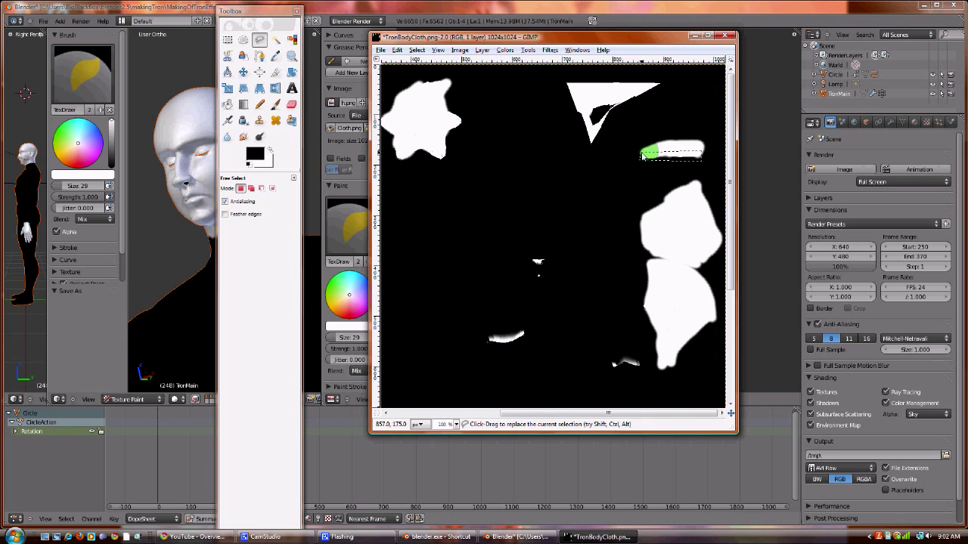
Step: Pencil over the selected strip with swapped colours and save TronBodyCloth.png
click(259, 104)
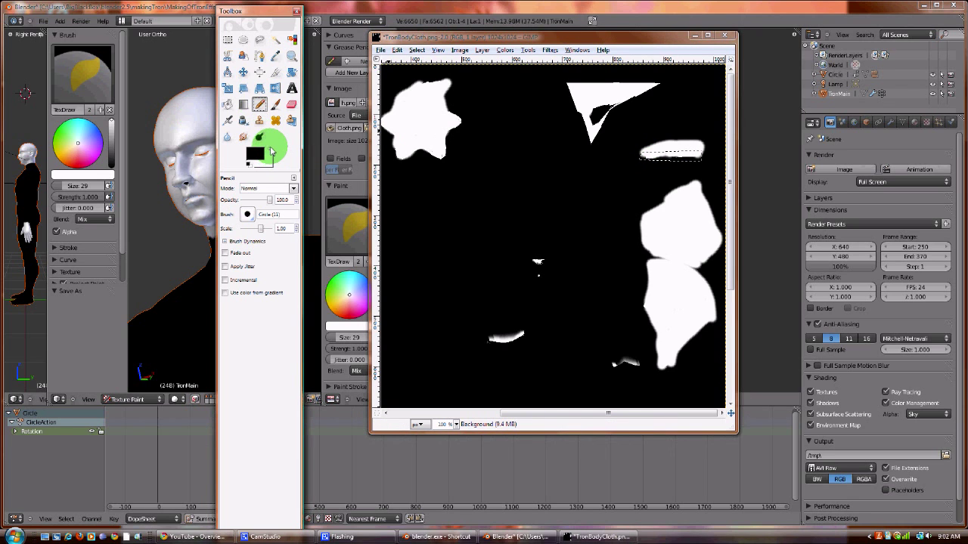
click(678, 165)
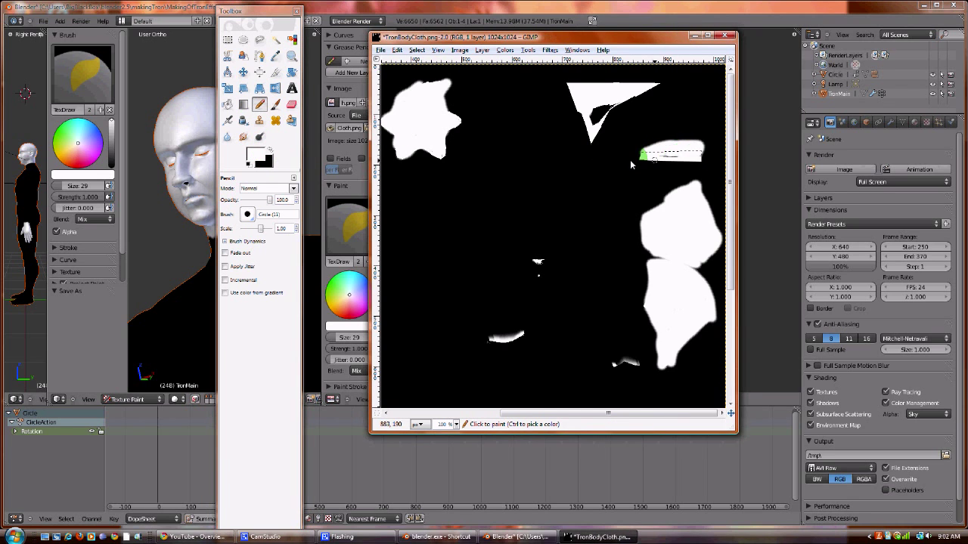
key(ctrl+z)
key(ctrl+z)
drag(604, 97, 620, 106)
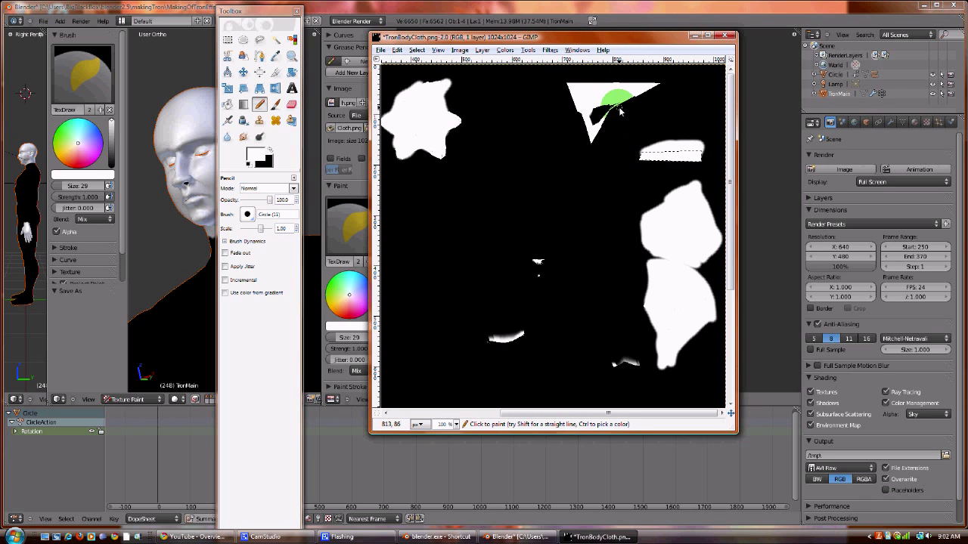
key(ctrl+s)
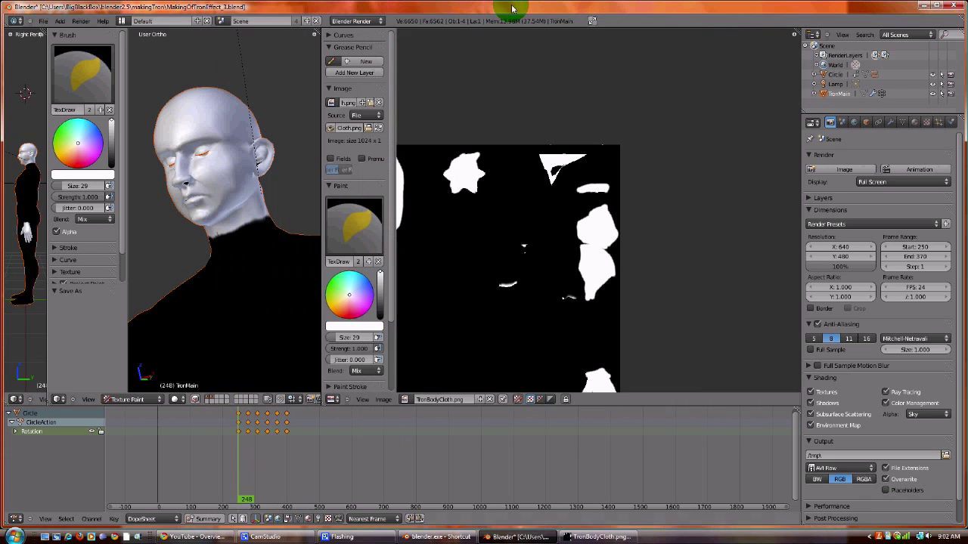
click(512, 7)
Step: Reload the edited TronBodyCloth texture and switch the head into Edit Mode
click(384, 403)
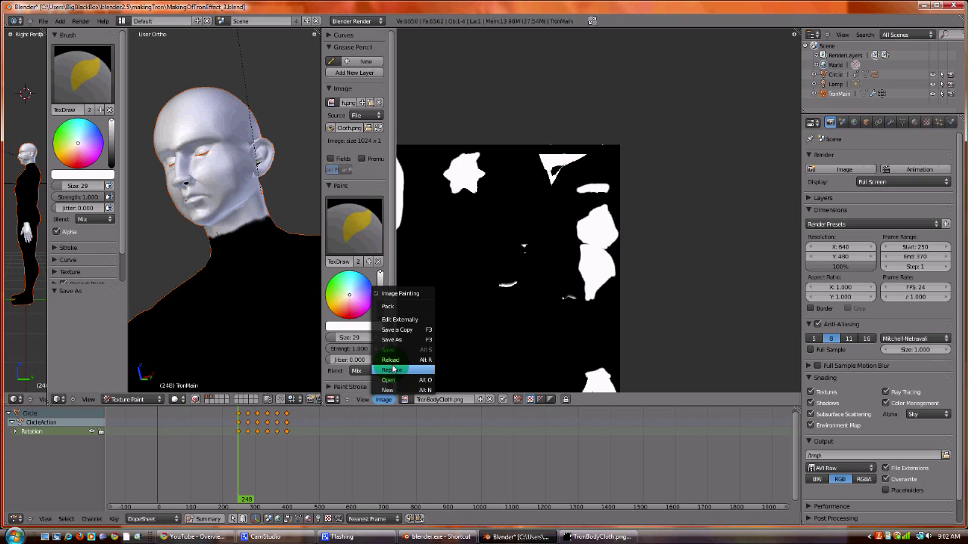
click(393, 364)
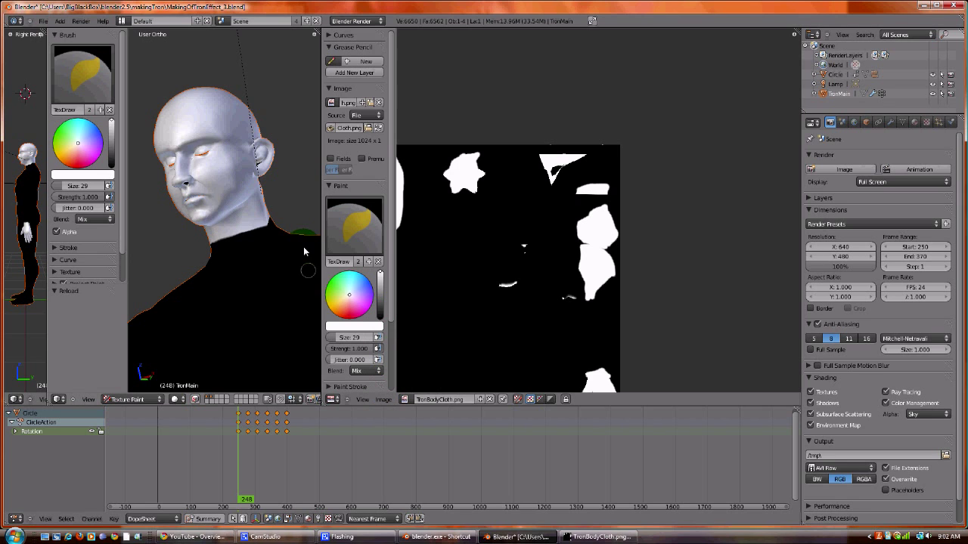
mouse_move(302, 254)
middle_down()
mouse_move(265, 241)
mouse_move(230, 246)
mouse_move(266, 240)
middle_up()
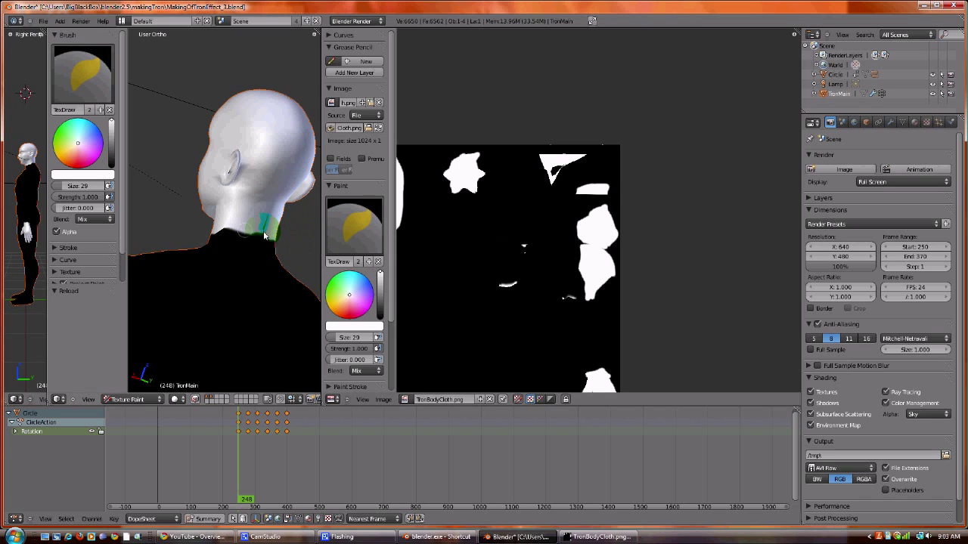
click(151, 399)
click(136, 375)
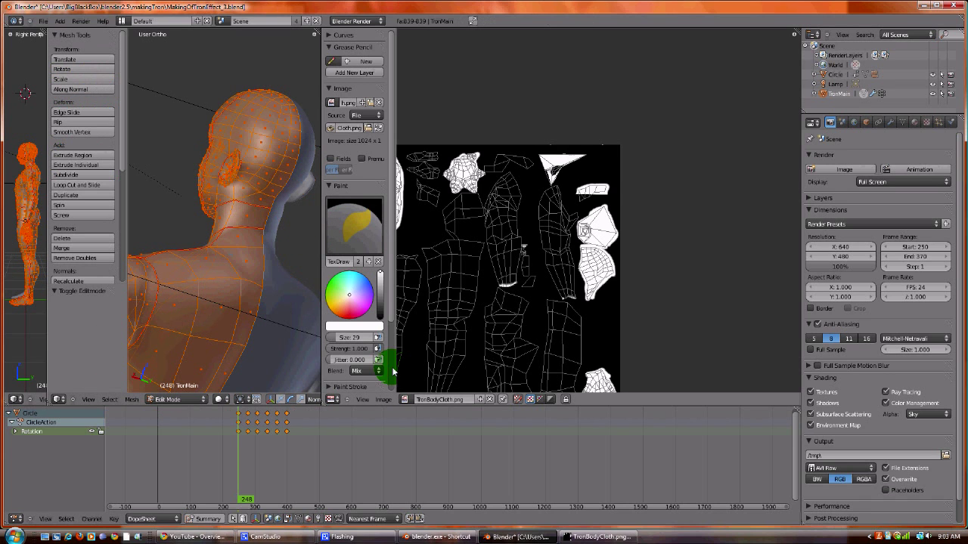
Step: Select the ring of lower neck faces and turn off texture painting in the image options
right_click(257, 224)
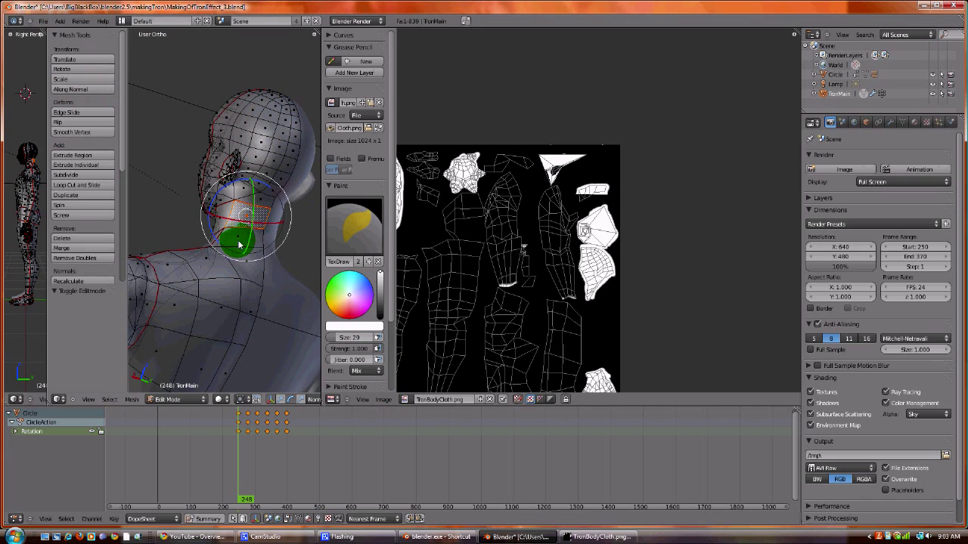
alt+right_click(238, 237)
click(383, 399)
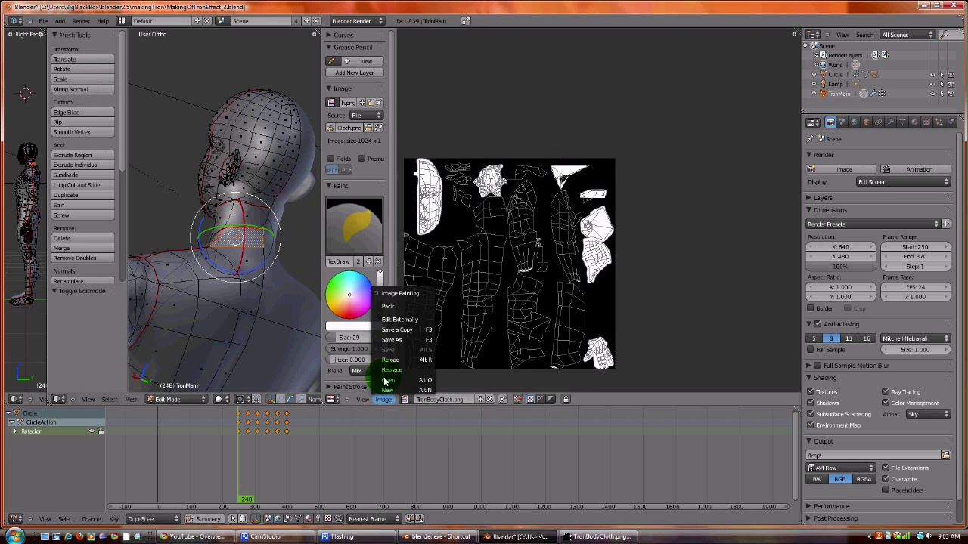
click(389, 294)
click(384, 399)
click(388, 295)
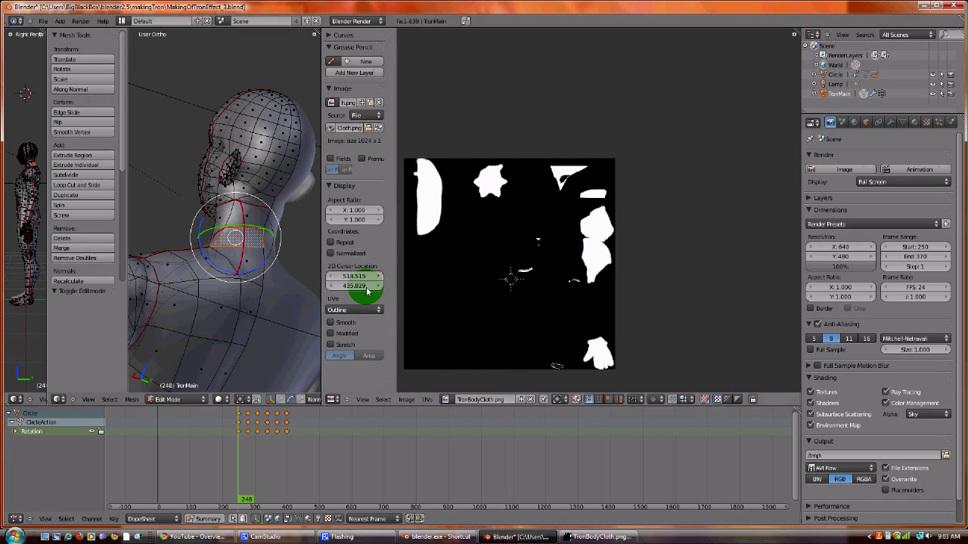
Step: Select various neck faces one by one to see where their UVs fall on the texture
right_click(251, 225)
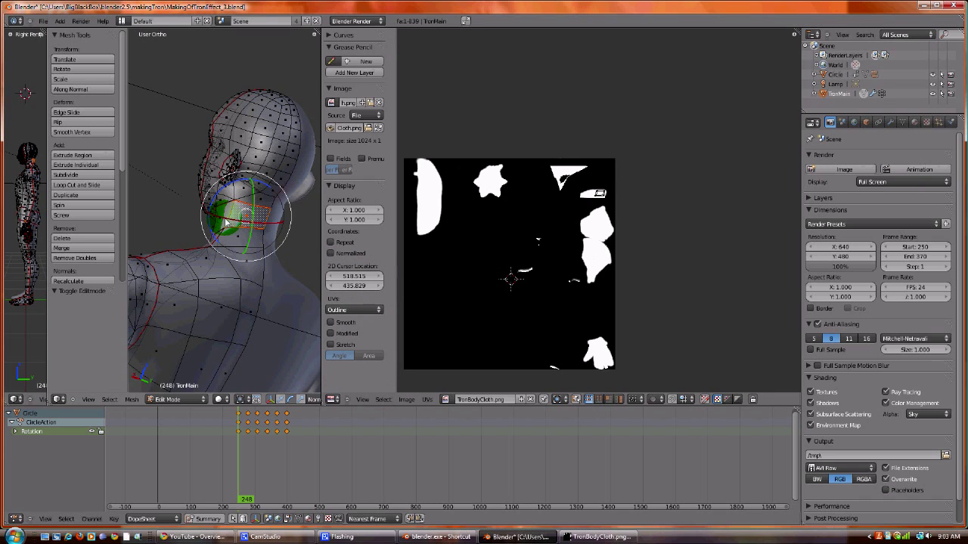
right_click(222, 221)
middle_drag(223, 219, 252, 216)
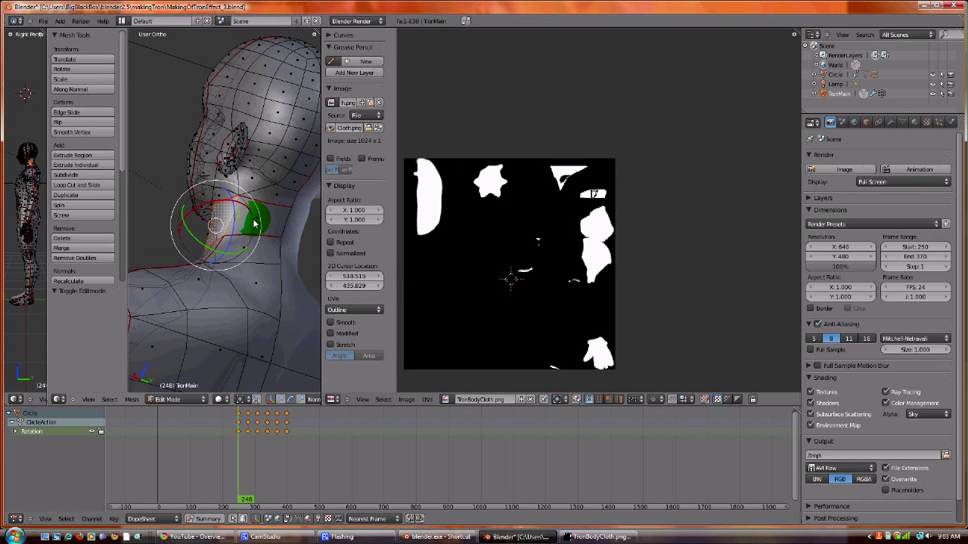
right_click(268, 198)
right_click(232, 253)
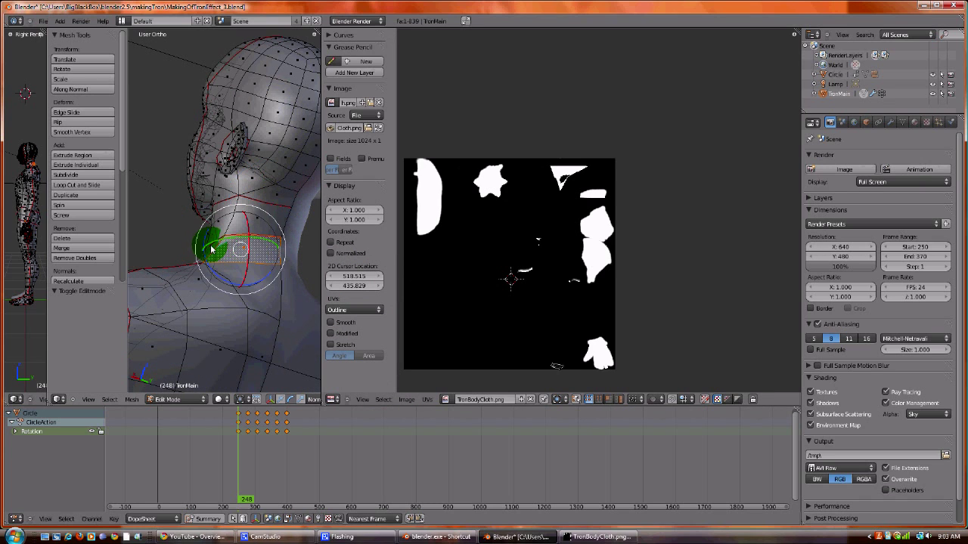
right_click(240, 250)
right_click(243, 250)
right_click(227, 218)
right_click(220, 224)
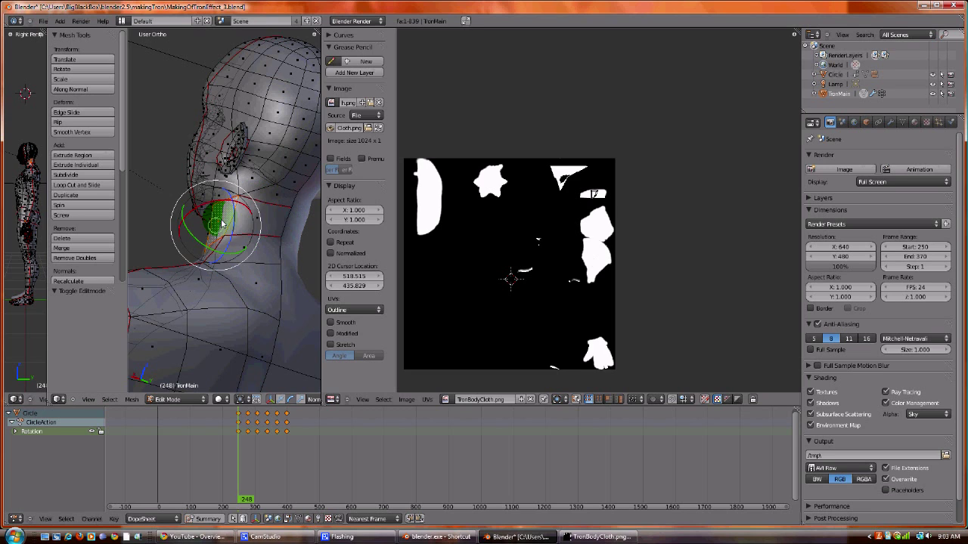
right_click(255, 217)
scroll(599, 212, up, 6)
right_click(279, 219)
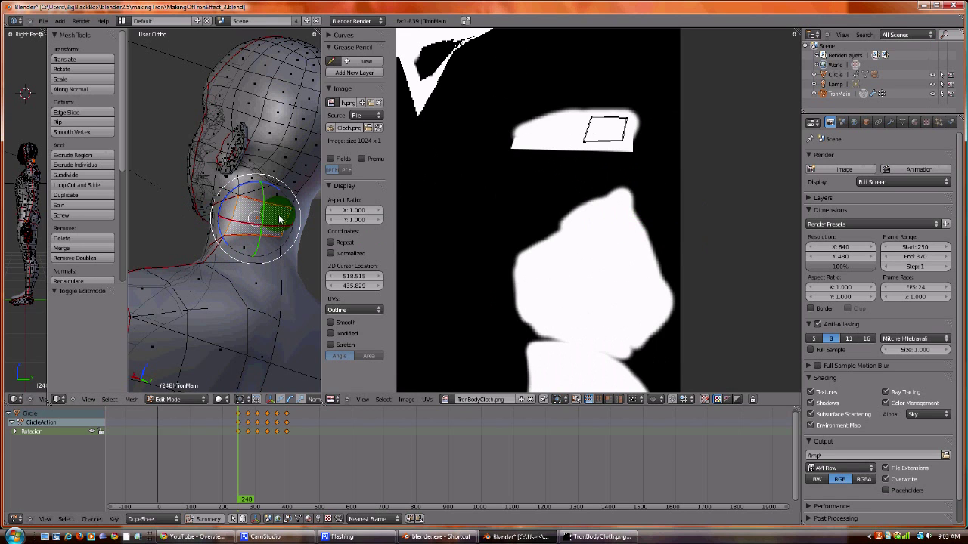
click(218, 219)
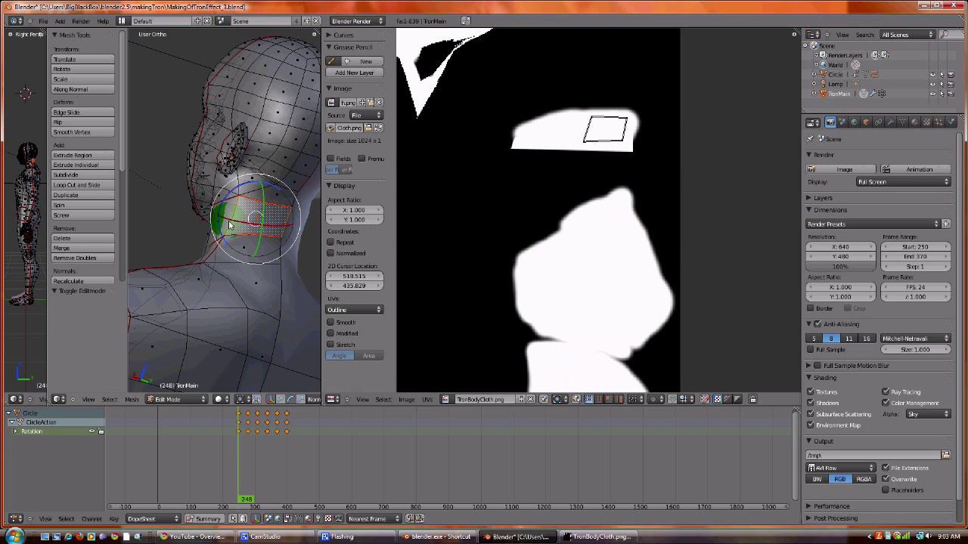
Step: Switch the figure to Texture Paint mode and back to Edit Mode
click(177, 400)
click(189, 346)
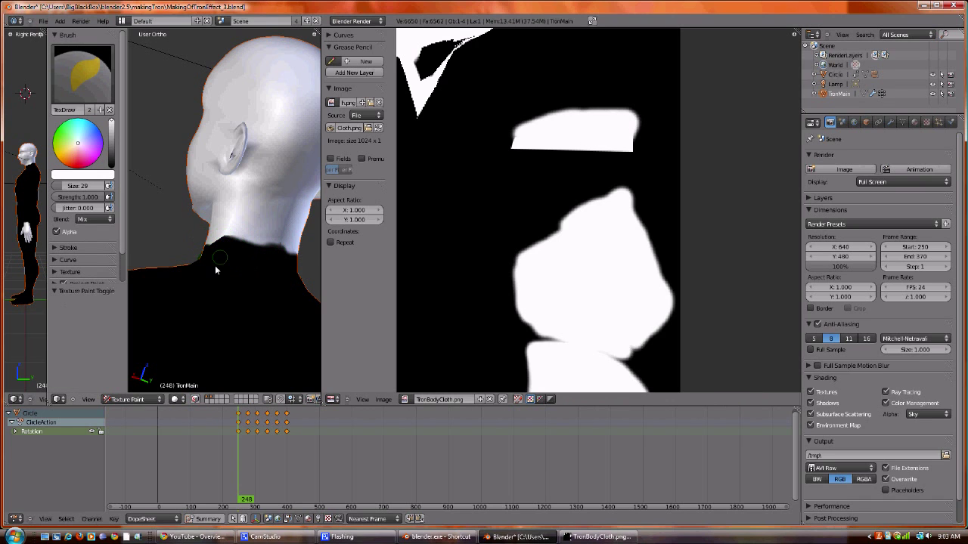
click(155, 399)
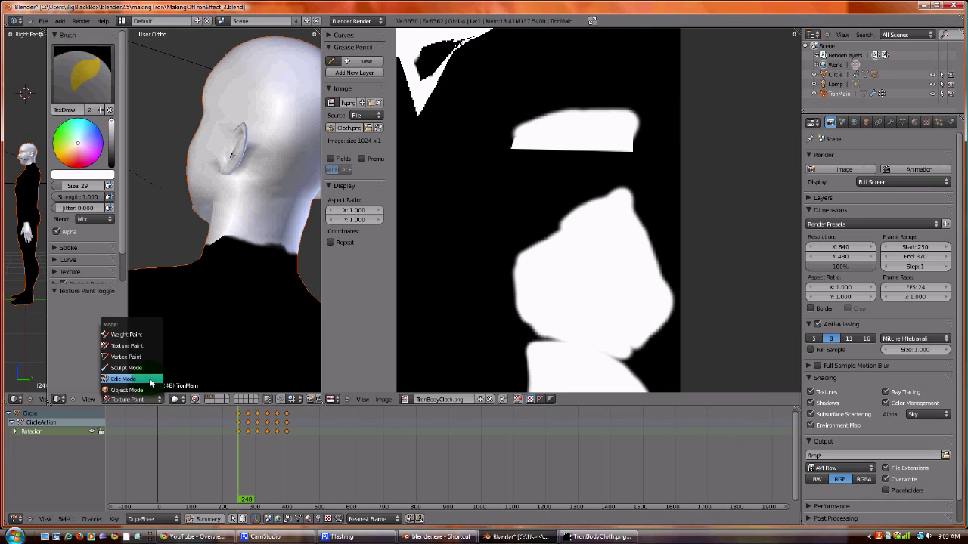
click(125, 351)
Step: Select the lower neck band and pan the UV editor to the texture's bottom-edge patch
right_click(263, 243)
scroll(456, 244, down, 3)
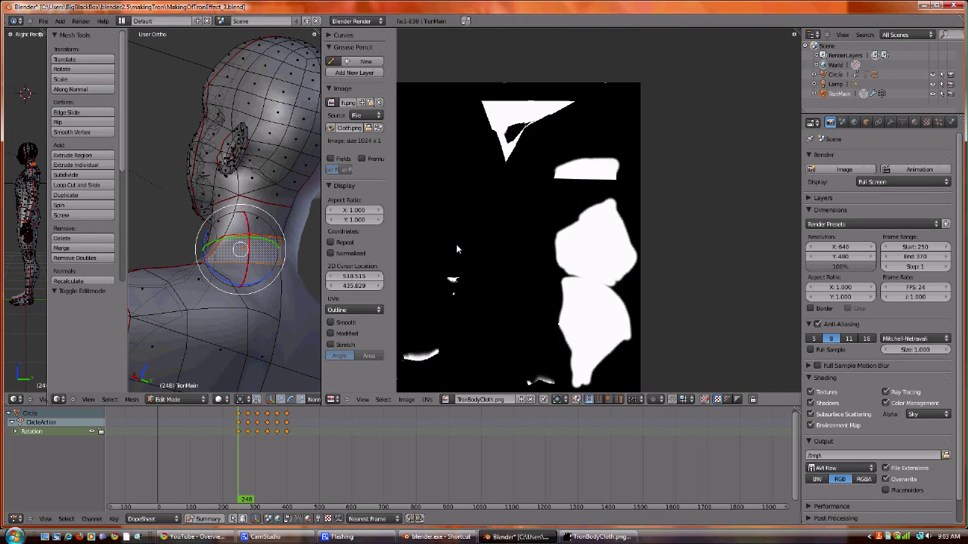
scroll(455, 244, down, 2)
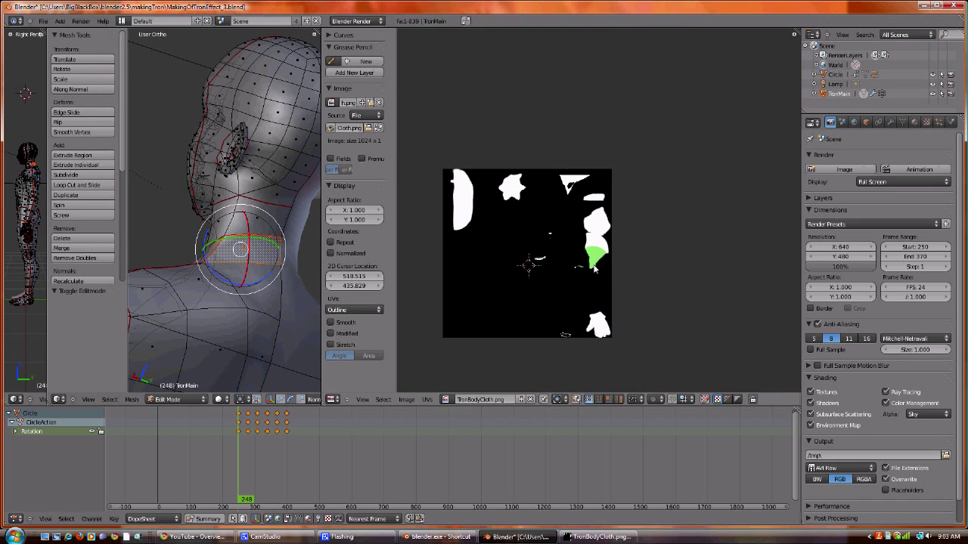
scroll(576, 260, up, 4)
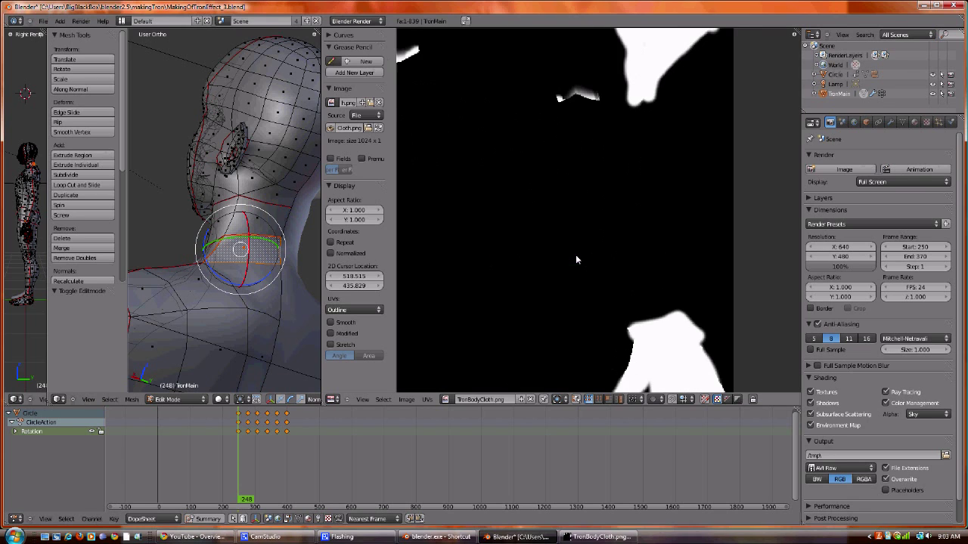
middle_drag(582, 289, 598, 148)
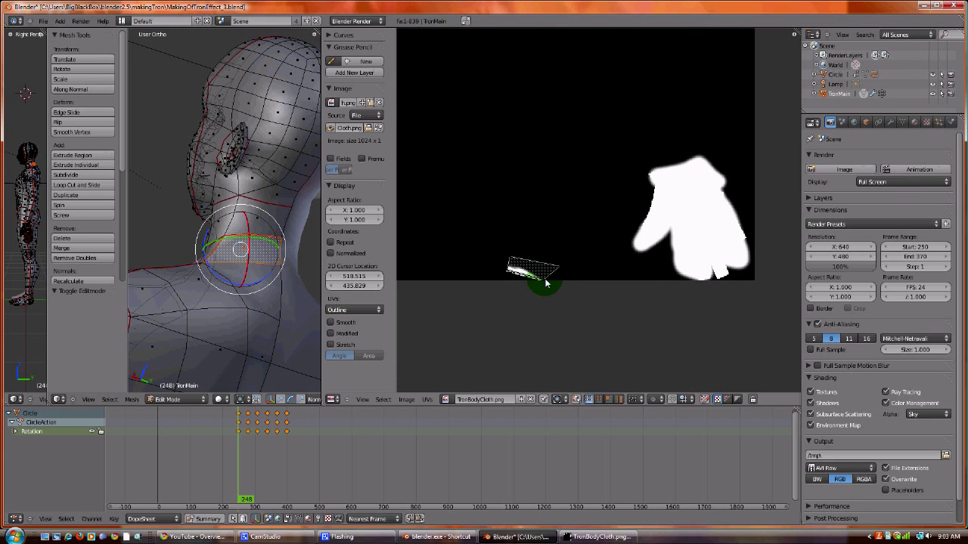
Step: In GIMP, outline the small neck patch at the texture's bottom edge with Free Select
click(588, 536)
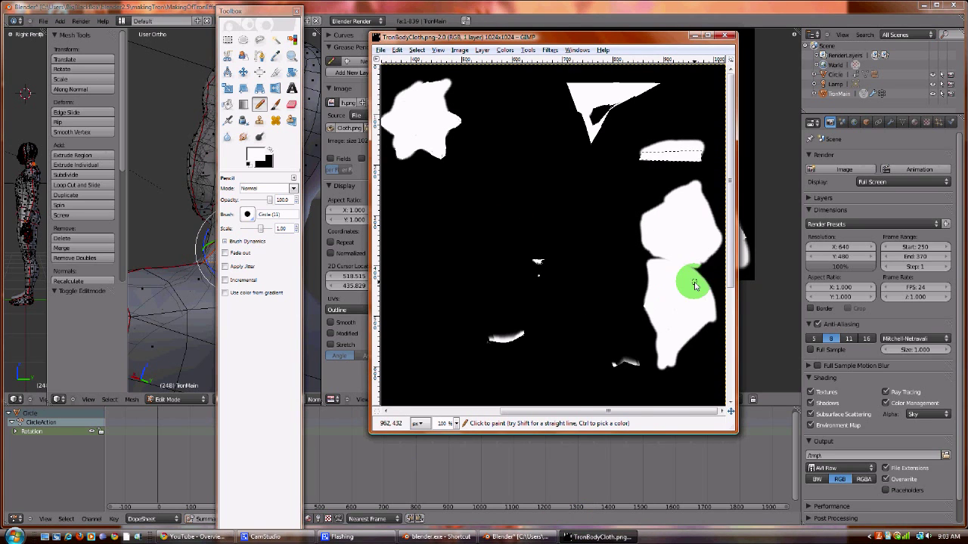
scroll(691, 277, down, 5)
click(261, 40)
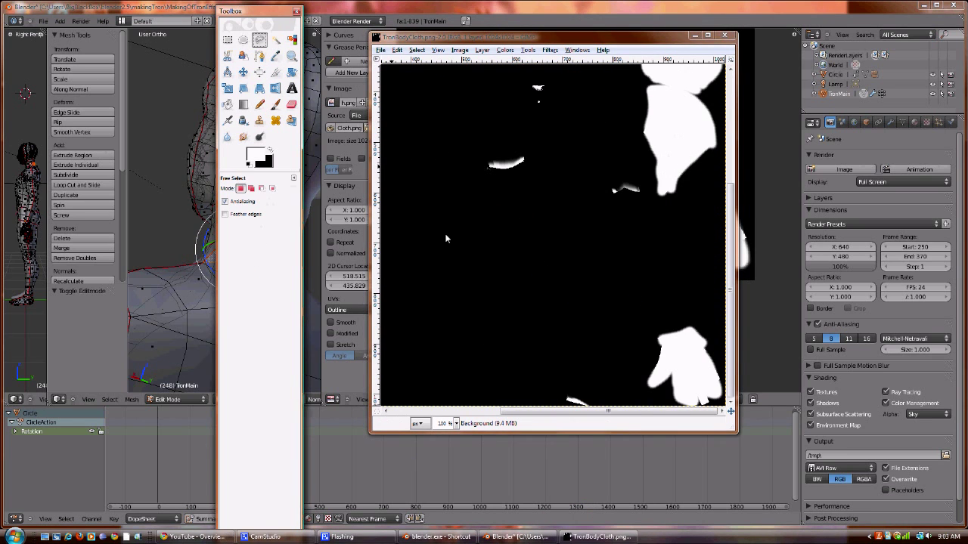
click(567, 392)
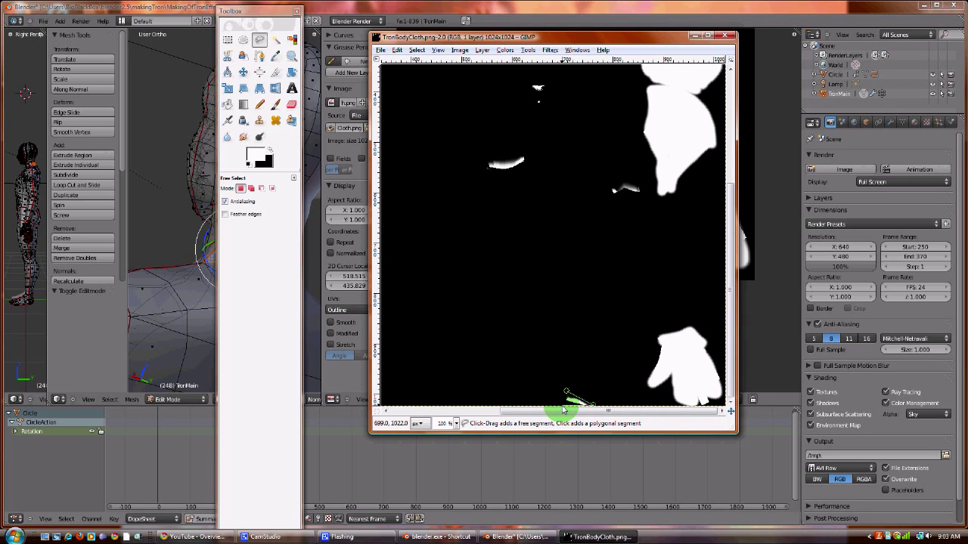
click(565, 403)
Step: Pencil the selected bottom-centre neck patch white, then return to Blender
click(259, 104)
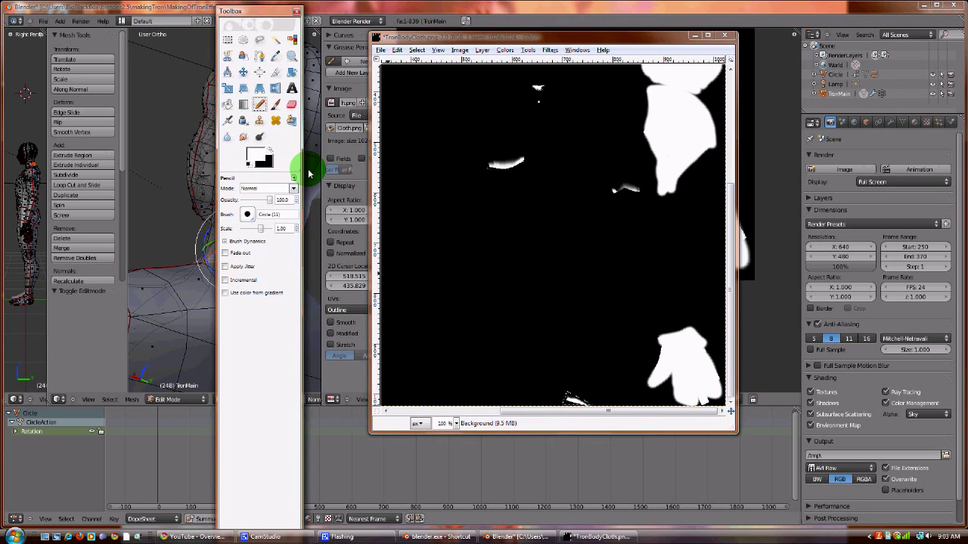
click(566, 410)
mouse_move(566, 400)
mouse_down()
mouse_move(608, 411)
mouse_move(566, 405)
mouse_up()
click(435, 7)
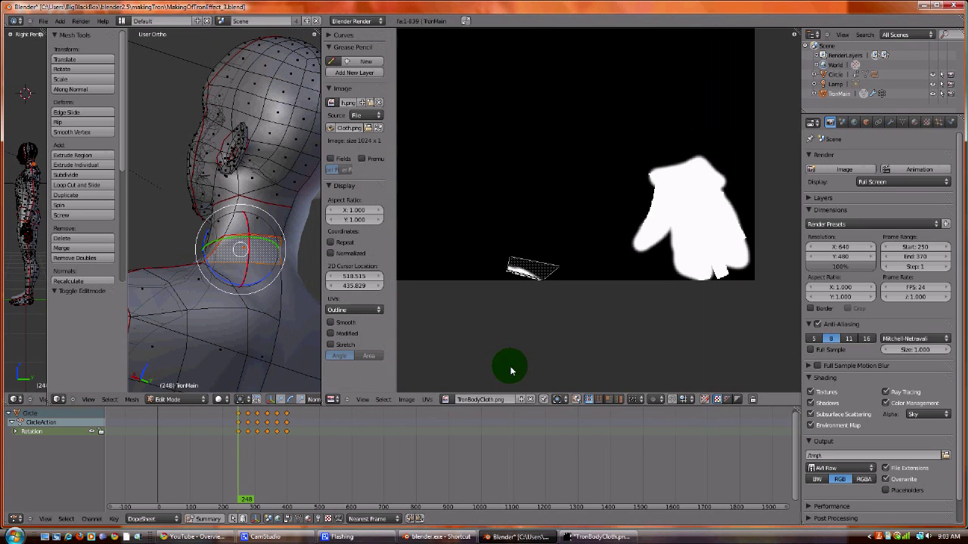
Step: Reload TronBodyCloth from disk in the UV/Image Editor, switch to GIMP and back, and reload again
click(407, 400)
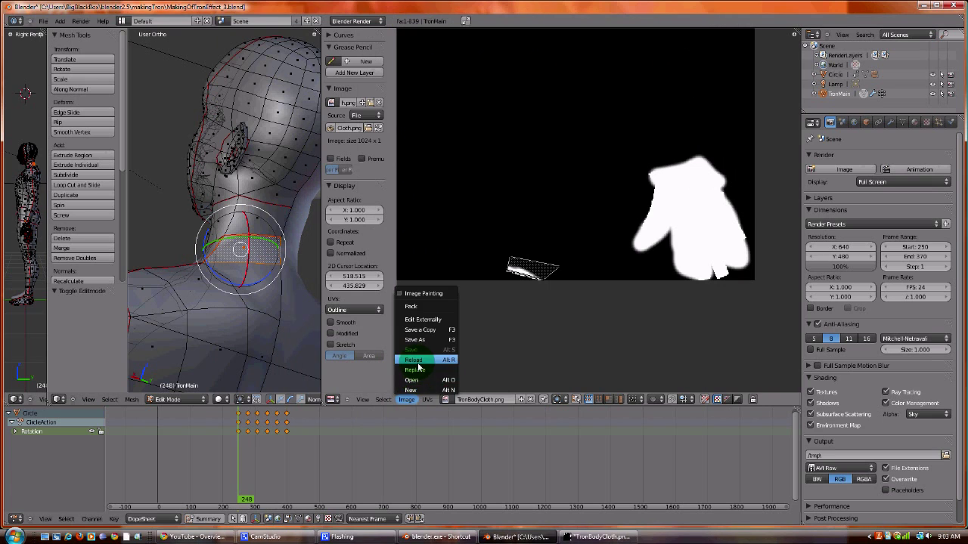
click(415, 360)
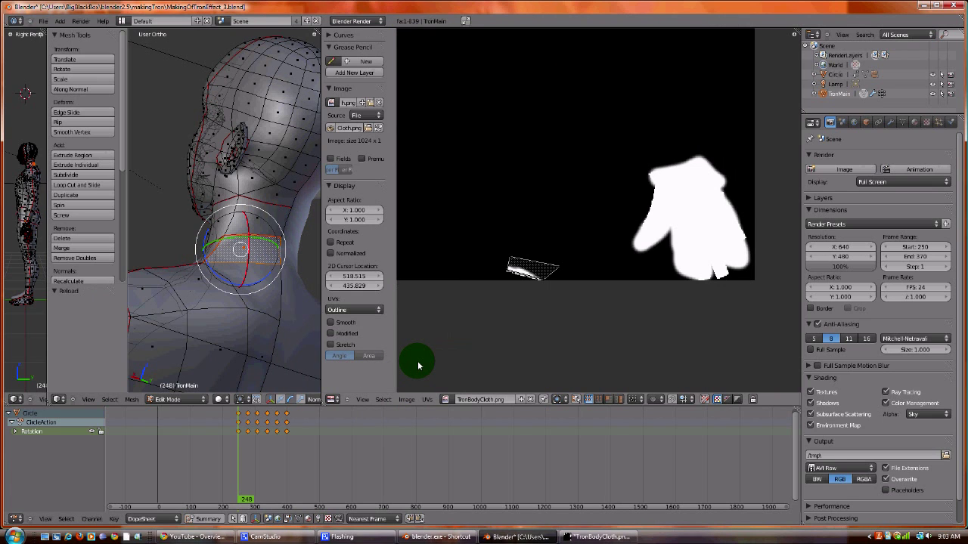
click(599, 537)
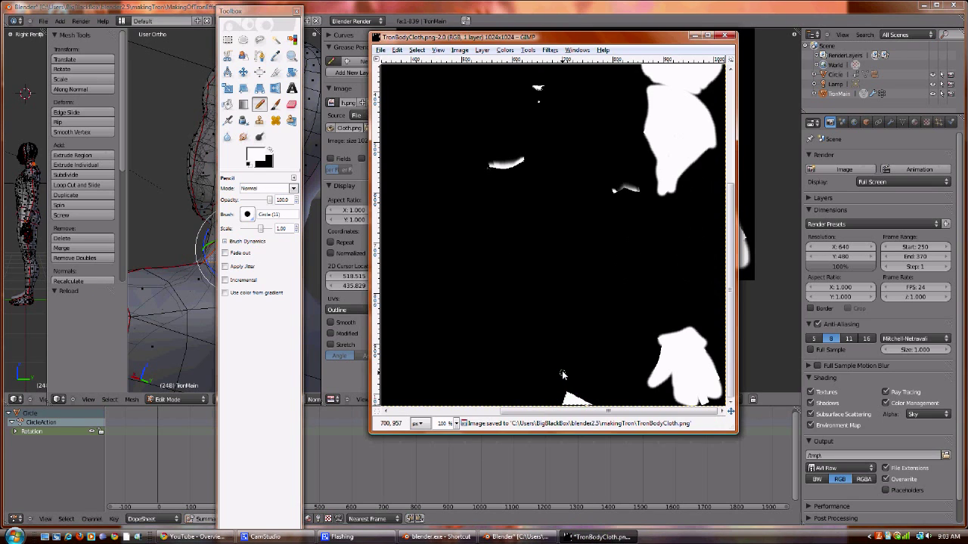
click(549, 6)
click(405, 399)
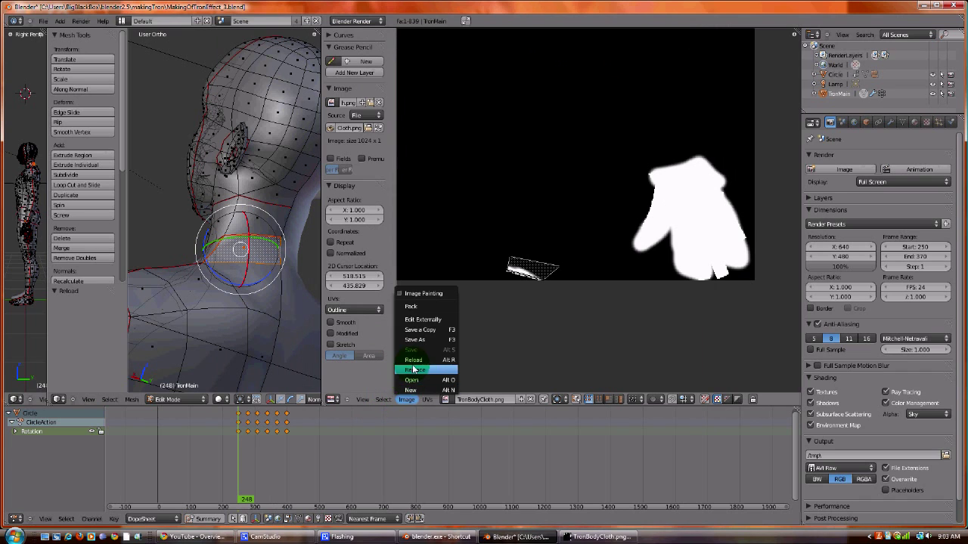
click(413, 360)
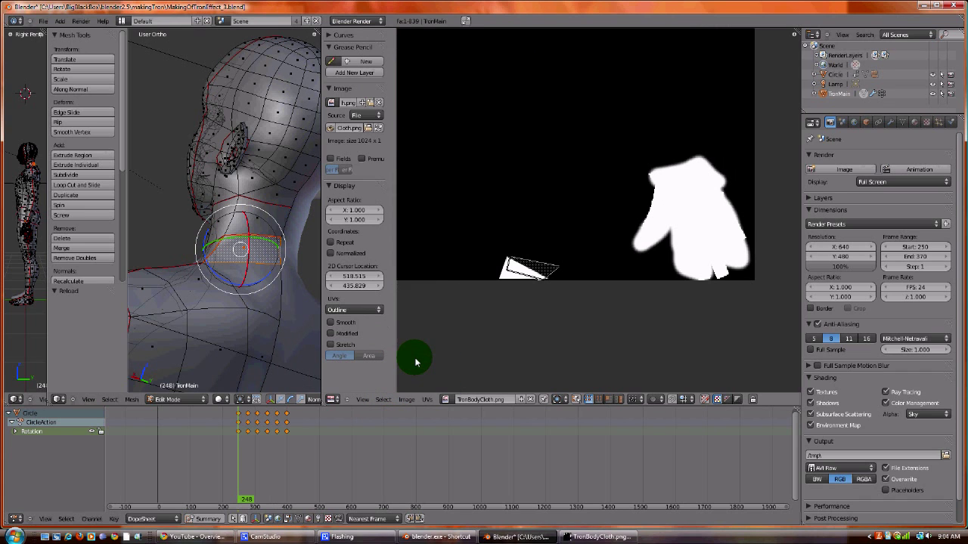
click(178, 400)
Step: Switch to Texture Paint and view the head and torso from side, three-quarter and front angles
click(172, 345)
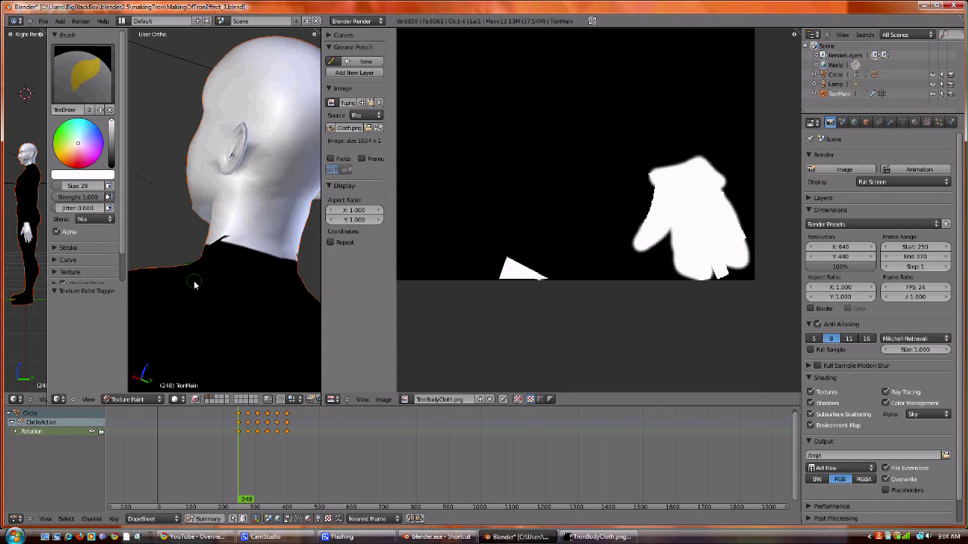
middle_drag(195, 284, 224, 293)
scroll(250, 230, down, 3)
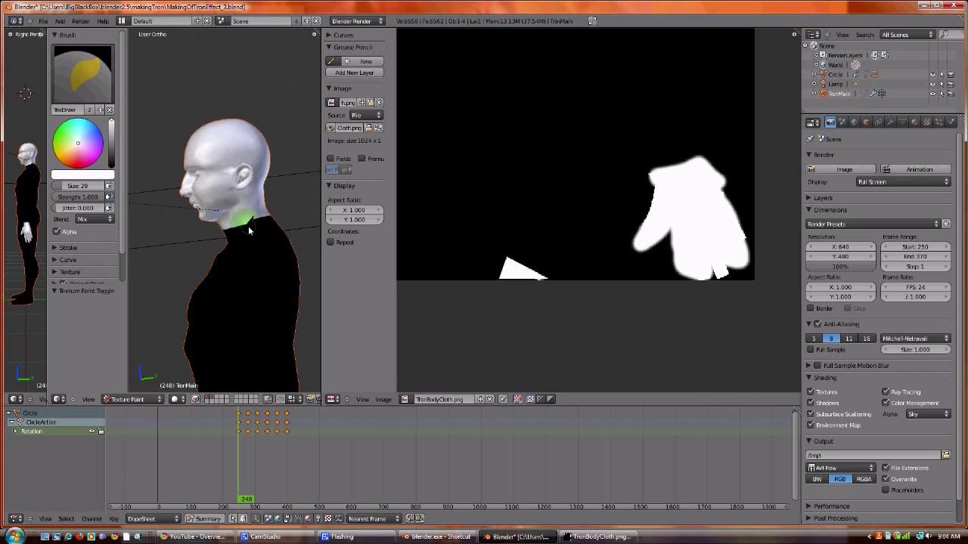
mouse_move(248, 235)
middle_down()
mouse_move(277, 216)
mouse_move(268, 204)
mouse_move(234, 210)
middle_up()
scroll(233, 209, up, 5)
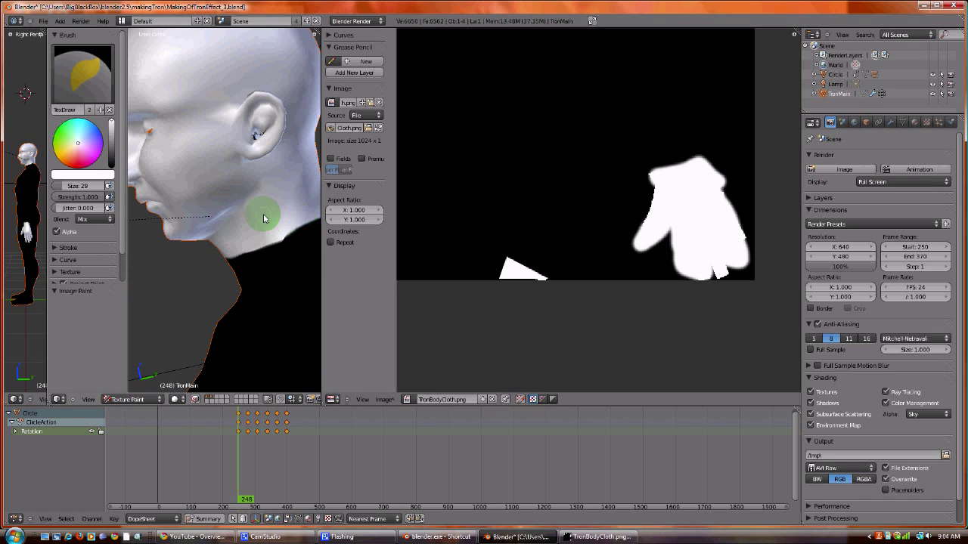
scroll(259, 217, down, 4)
mouse_move(260, 216)
middle_down()
mouse_move(216, 238)
mouse_move(298, 184)
middle_up()
scroll(300, 187, up, 2)
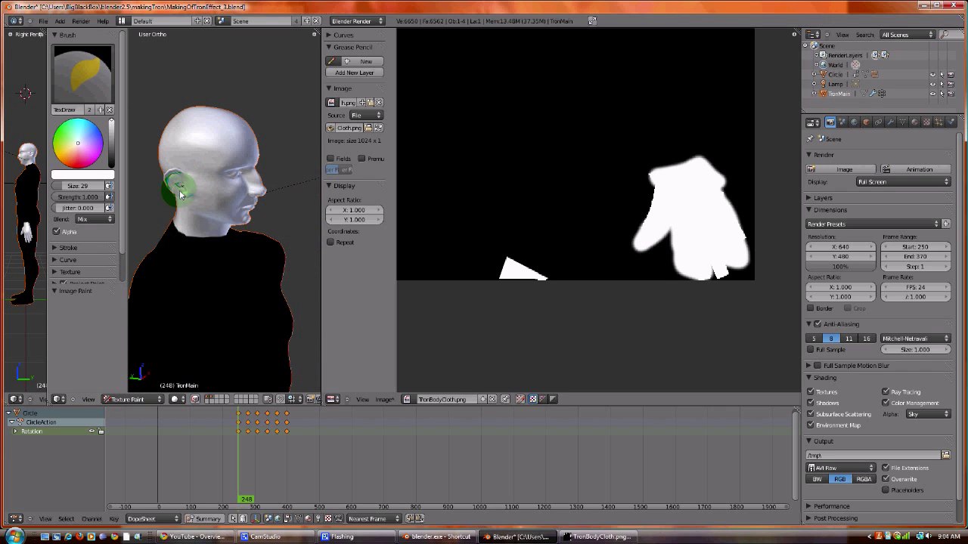
middle_drag(240, 268, 196, 248)
scroll(196, 248, down, 3)
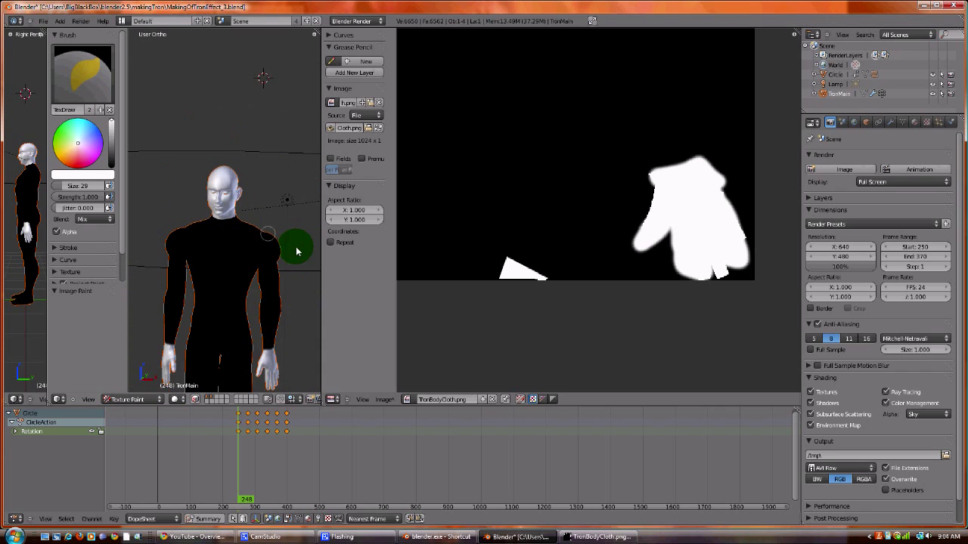
click(384, 399)
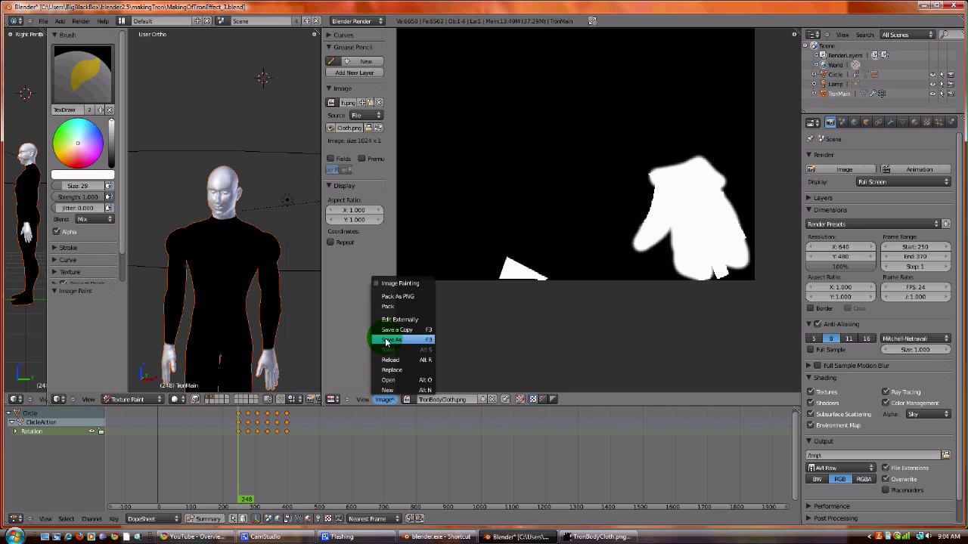
Step: Save the painted texture over TronBodyCloth.png
click(387, 340)
click(201, 102)
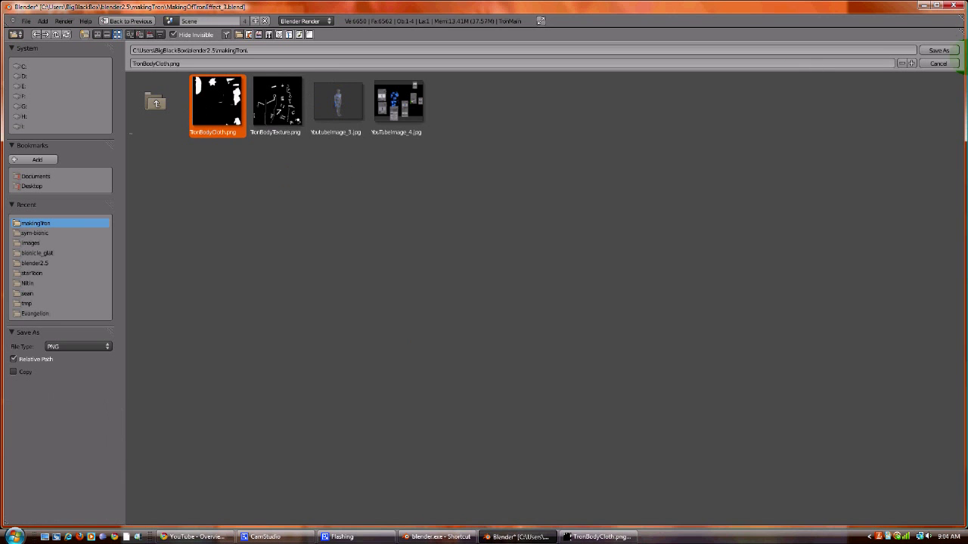
click(938, 50)
click(338, 255)
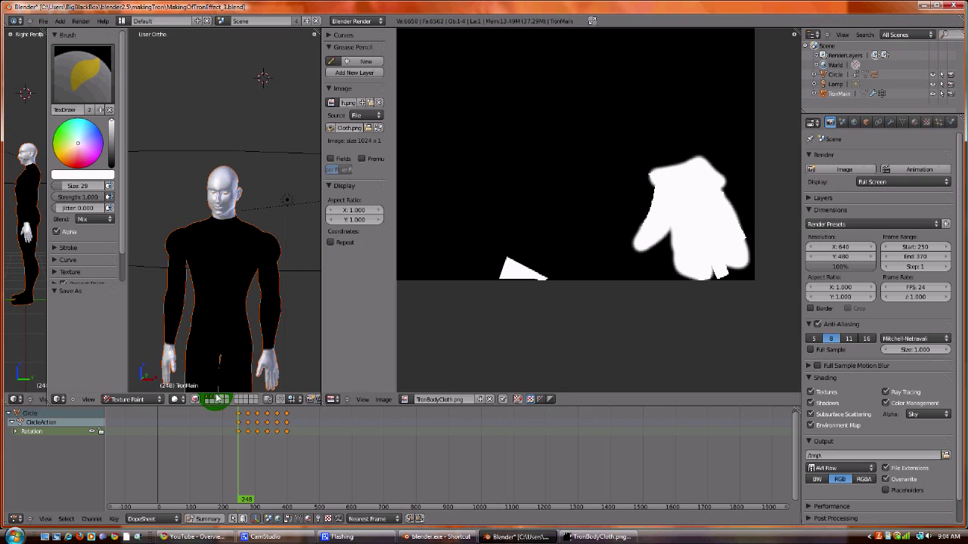
Step: Return to Object Mode, render the frame with F12, widen the 3D view, and show GlowTexture settings
click(155, 397)
click(155, 391)
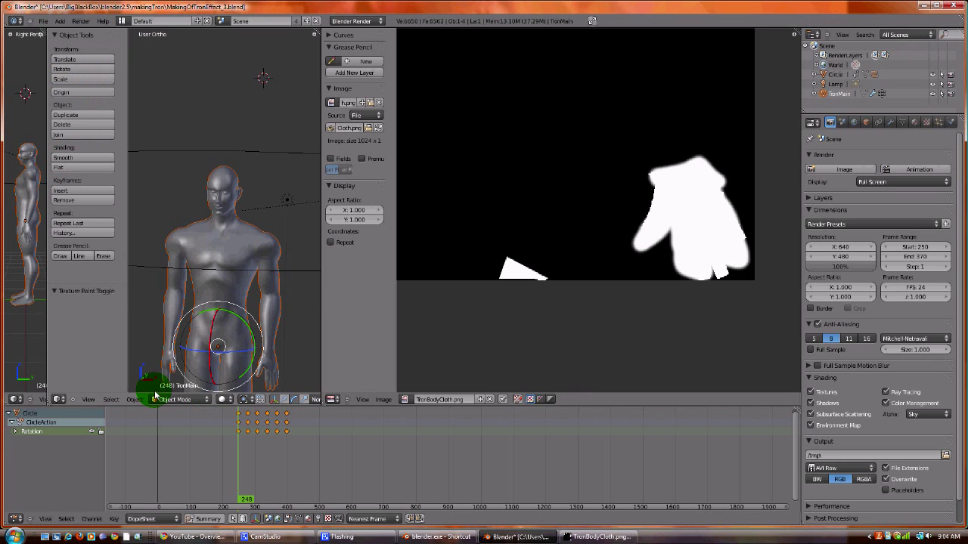
scroll(295, 292, down, 2)
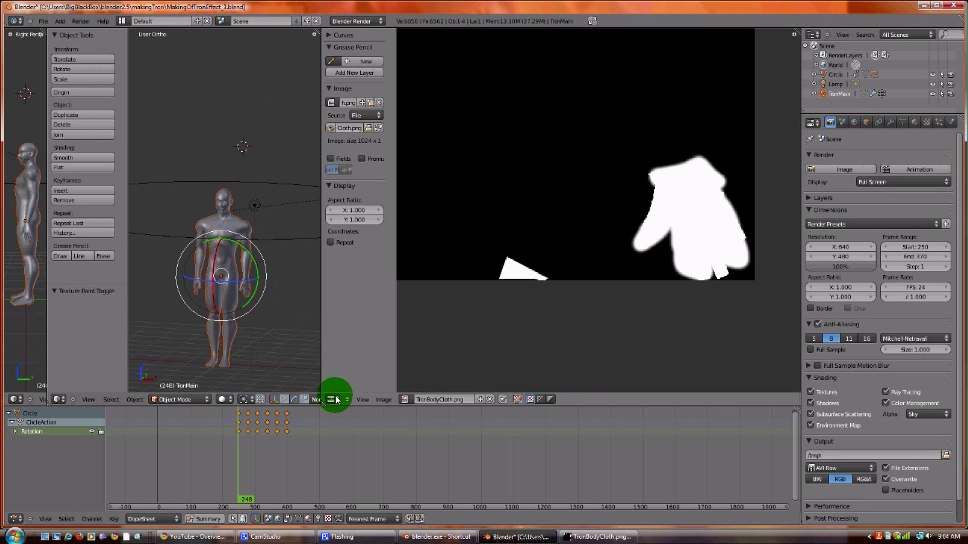
key(F12)
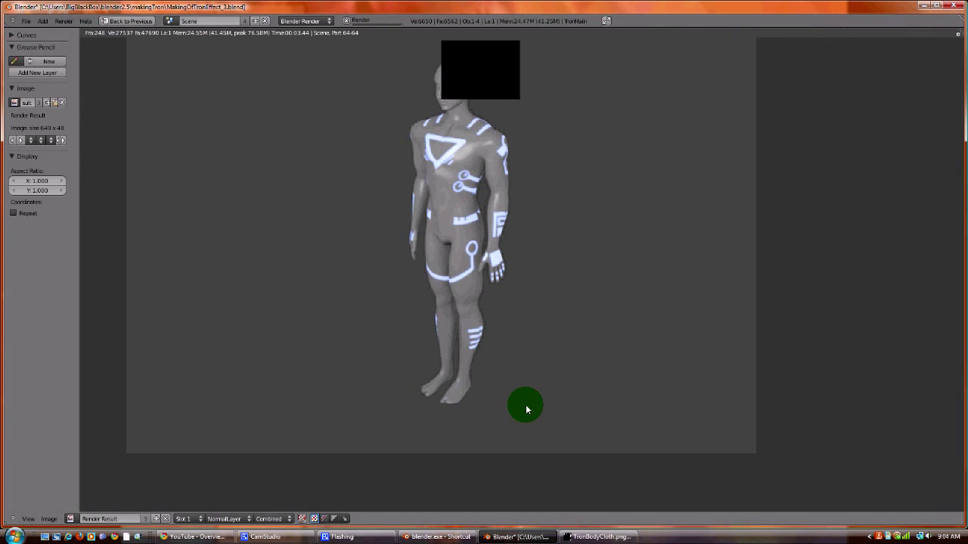
scroll(526, 404, down, 3)
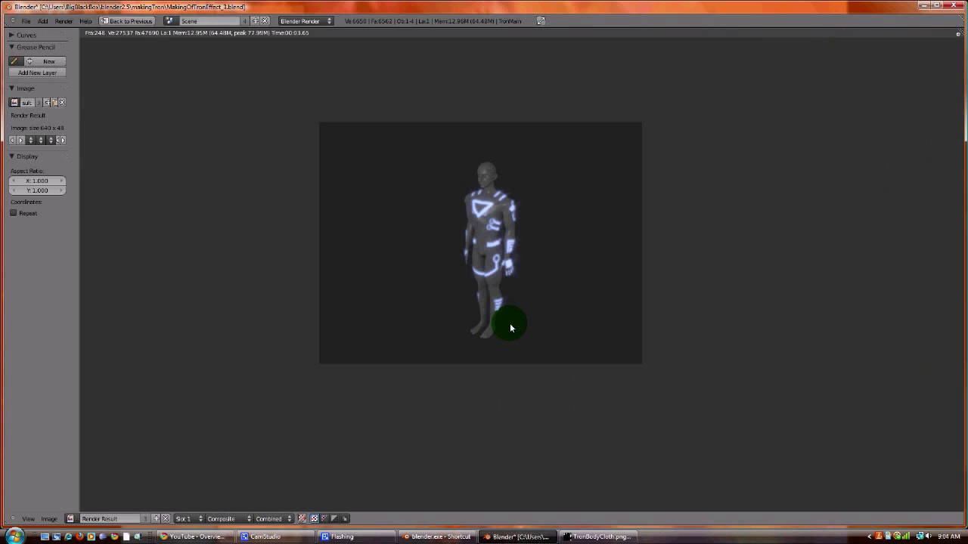
key(Escape)
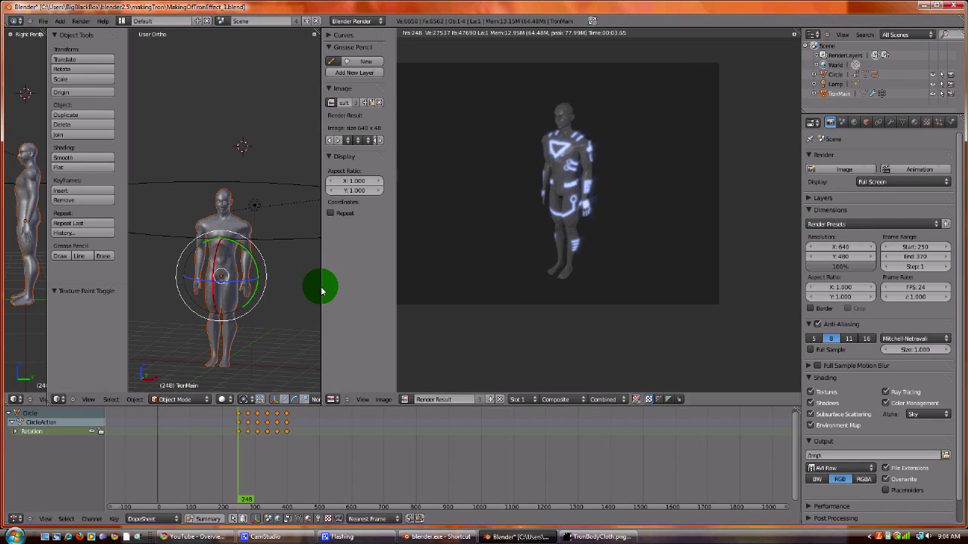
drag(322, 291, 527, 287)
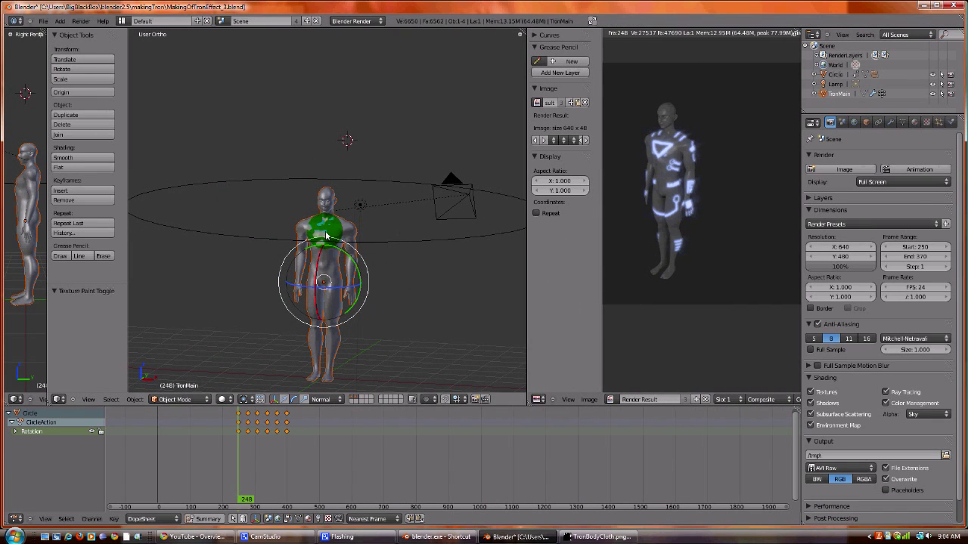
click(926, 122)
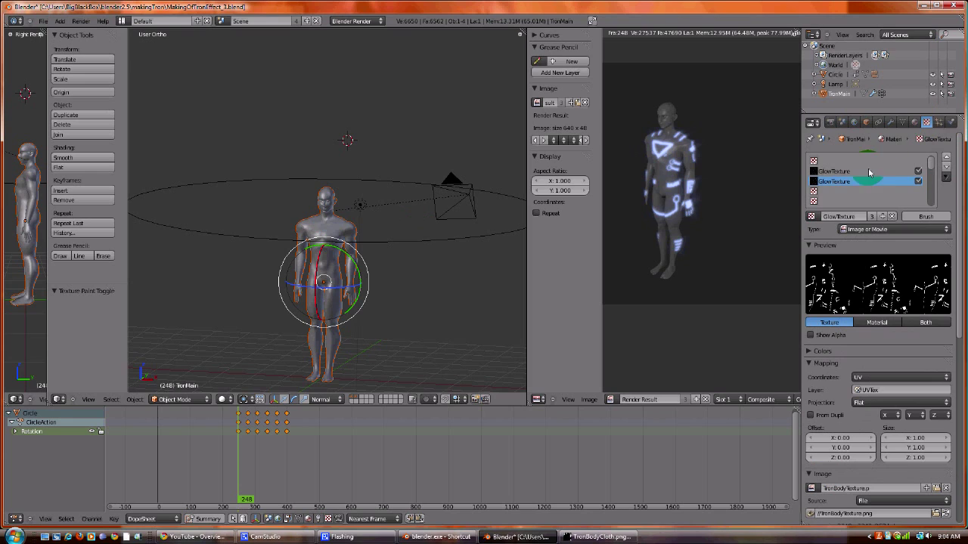
Step: Create a new Image or Movie texture in the empty slot above GlowTexture
click(816, 159)
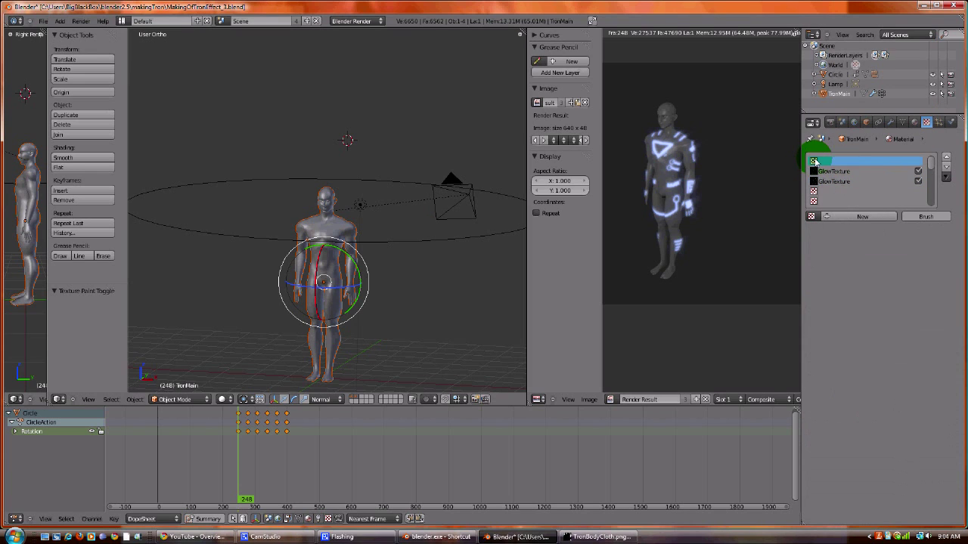
click(859, 217)
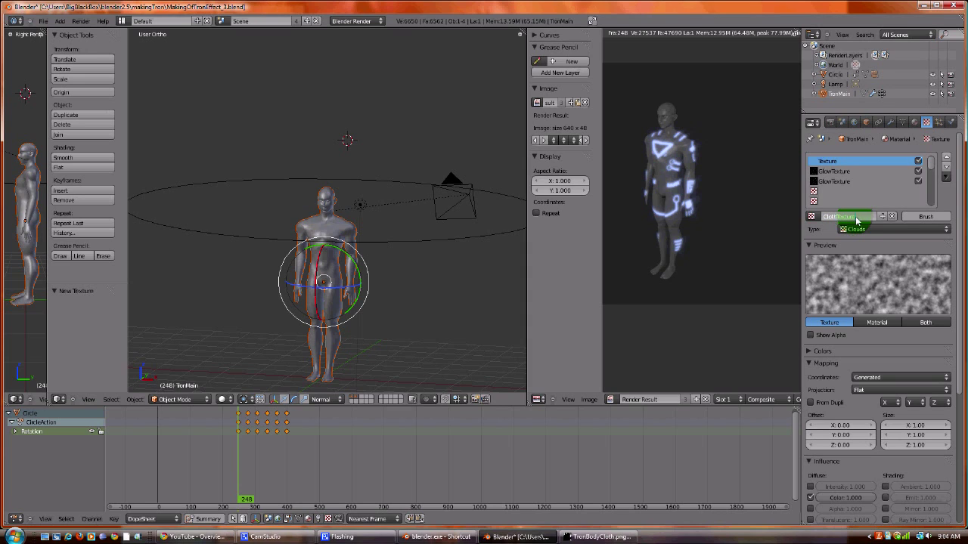
click(863, 228)
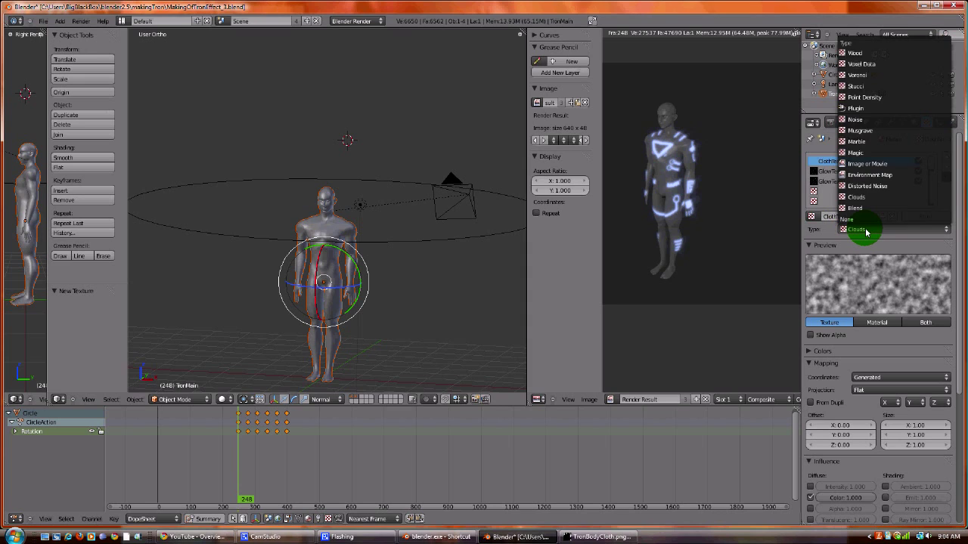
click(868, 164)
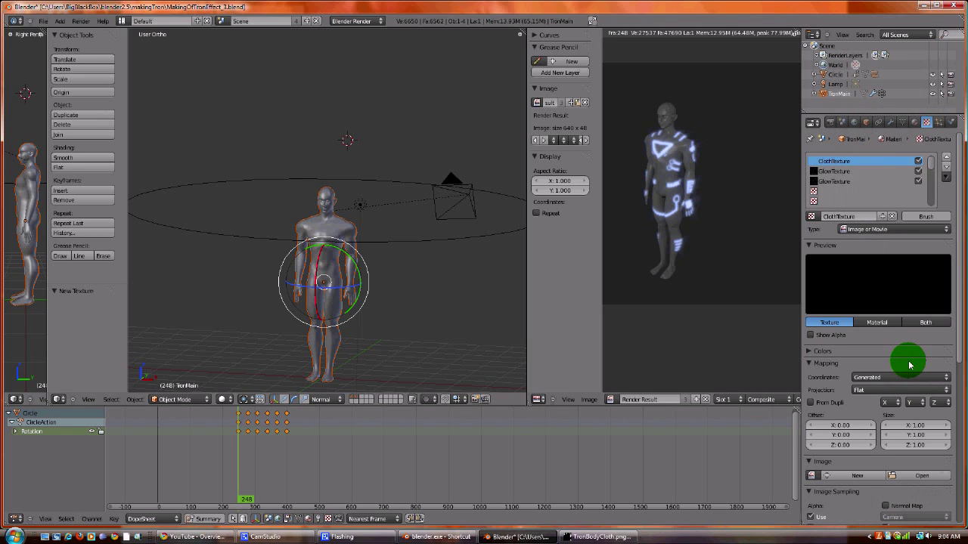
scroll(909, 365, down, 3)
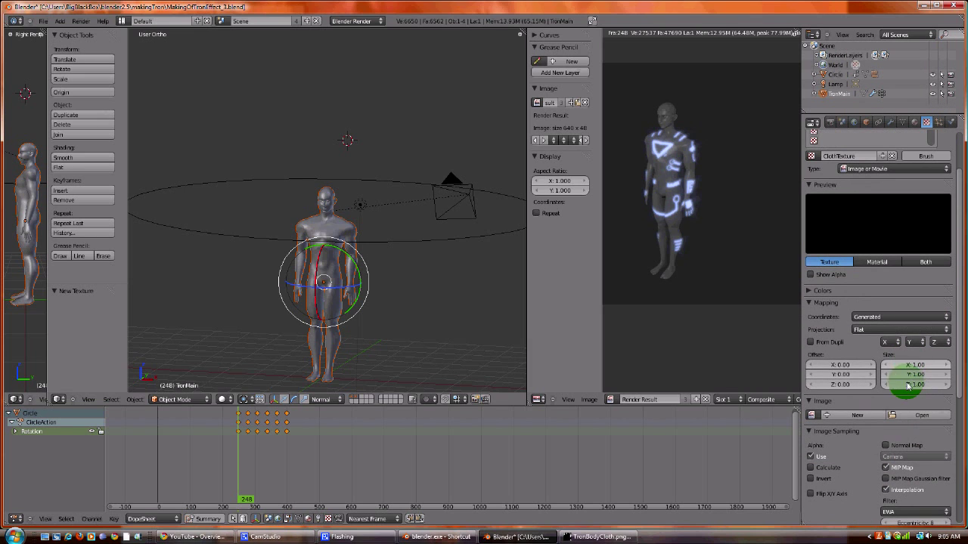
Step: Load TronBodyCloth.png into the ClothTexture and set its coordinates to UV
click(904, 415)
click(221, 102)
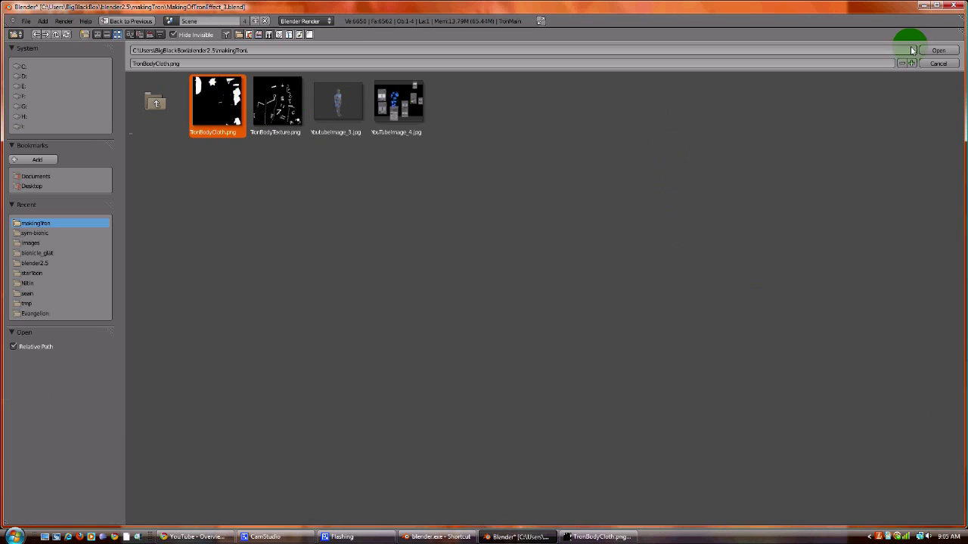
click(938, 50)
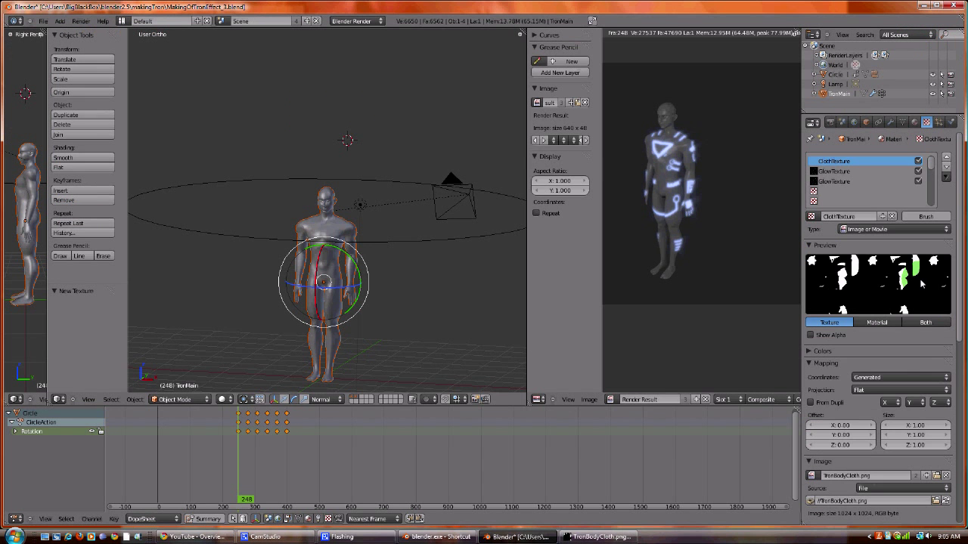
click(913, 378)
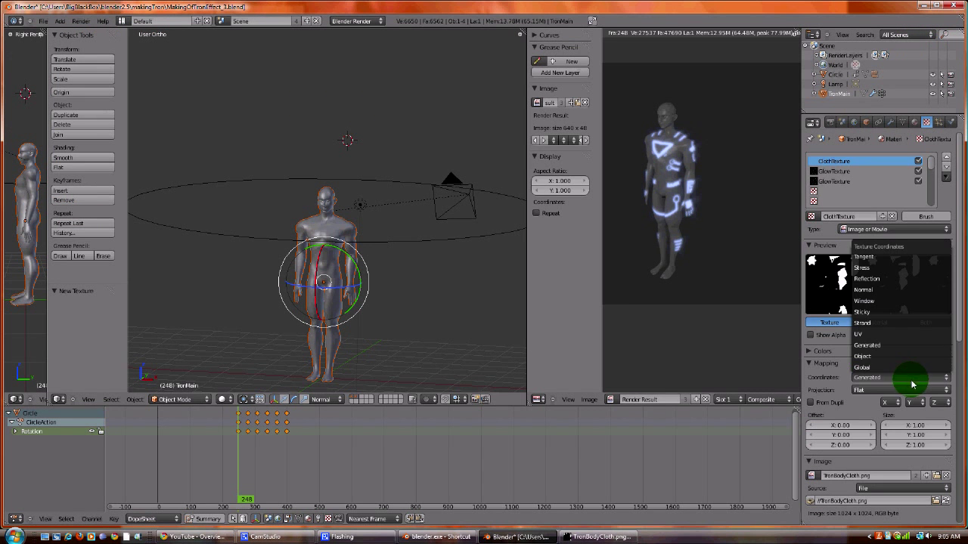
click(906, 335)
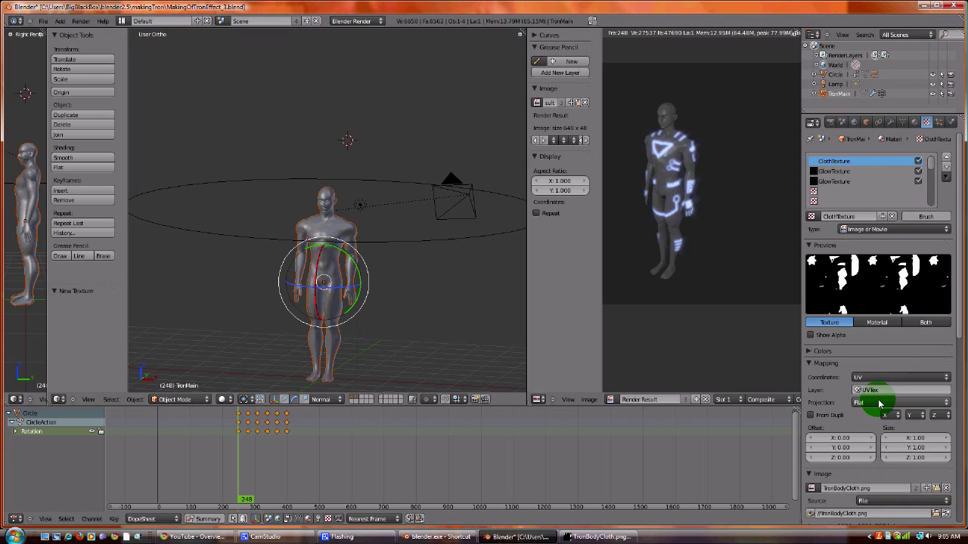
Step: Save the blend file with Ctrl+S, confirming the overwrite, and render the frame
scroll(868, 355, down, 4)
scroll(866, 350, up, 3)
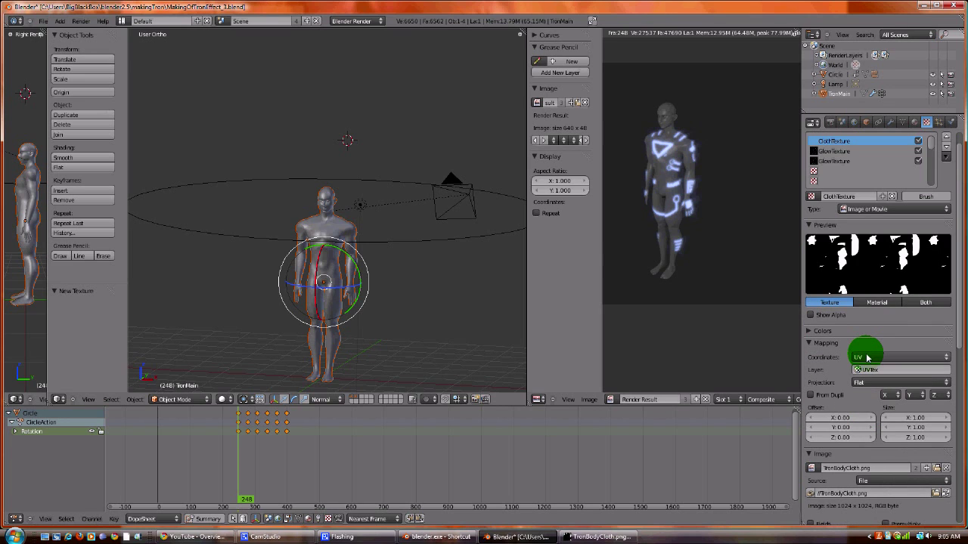
key(ctrl+s)
click(870, 347)
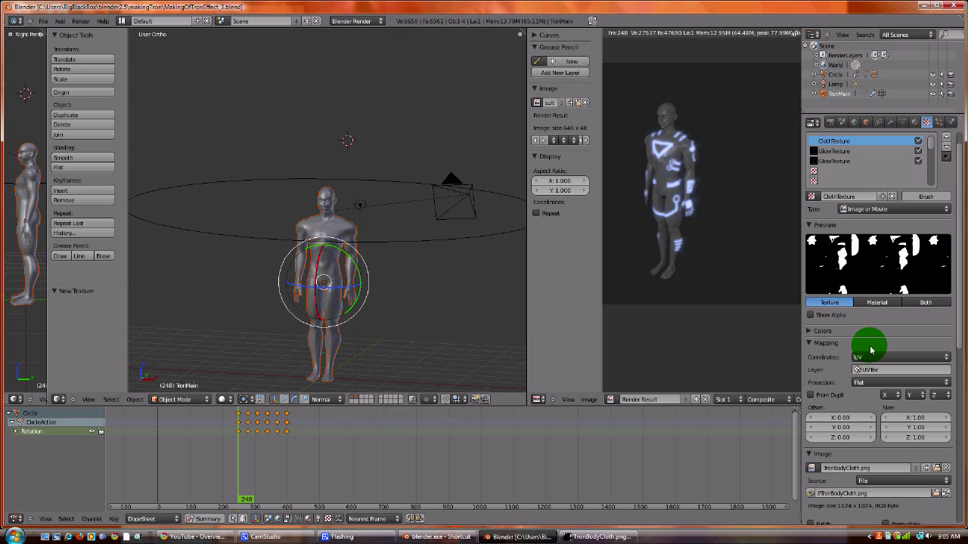
key(F12)
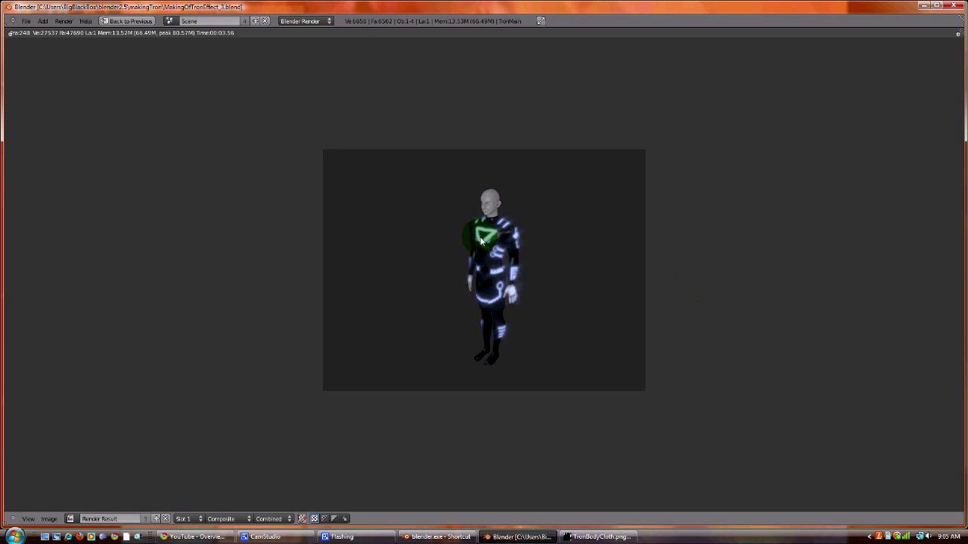
Step: Leave the render, tick Specular Hardness under the ClothTexture's Influence, and render again
key(Escape)
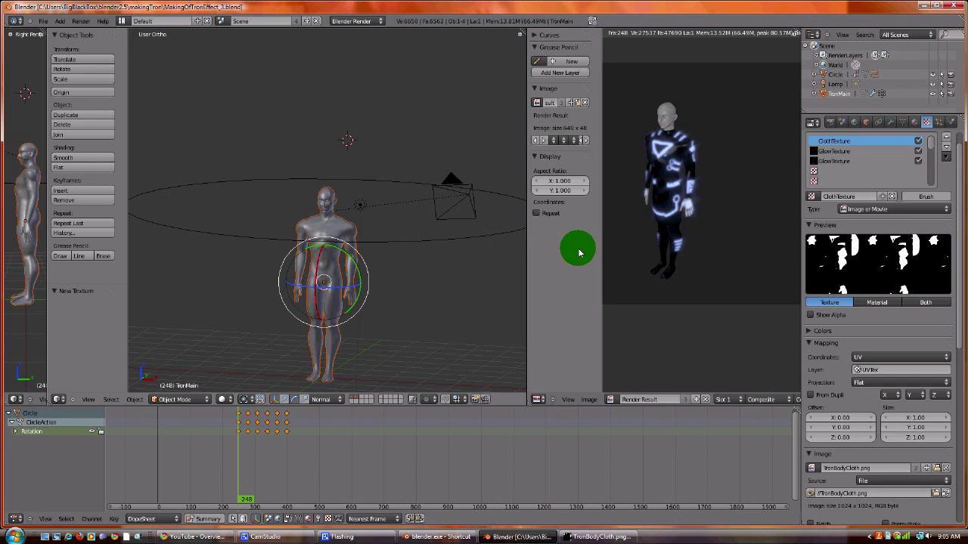
scroll(875, 325, down, 10)
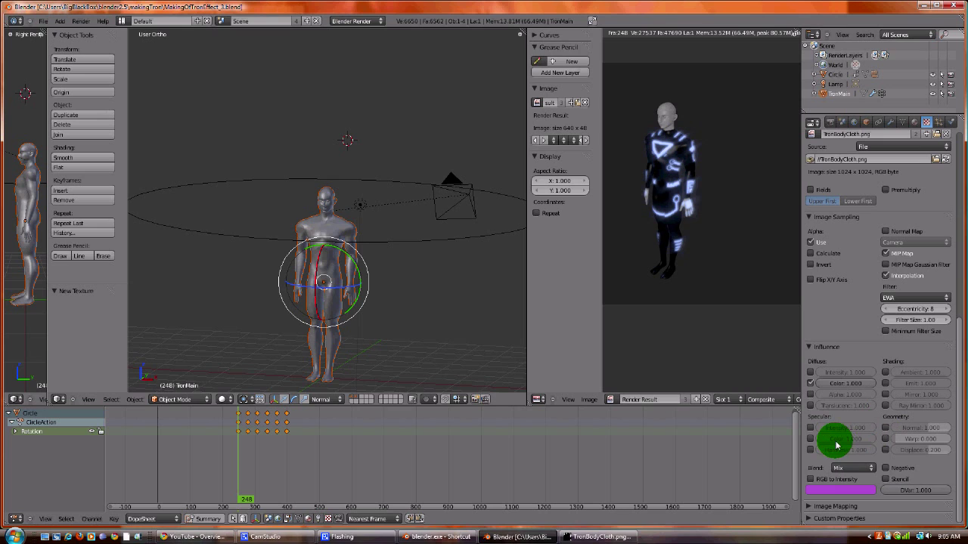
click(811, 451)
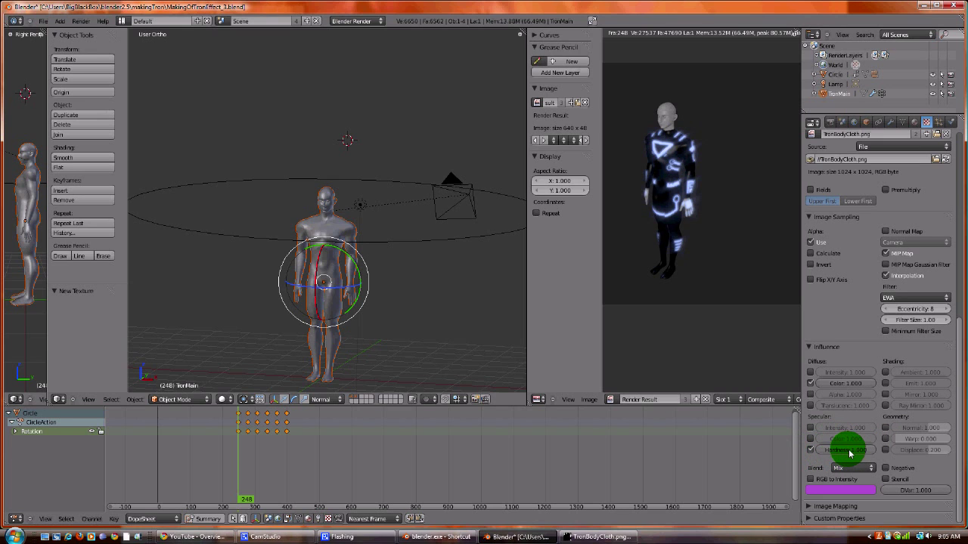
key(F12)
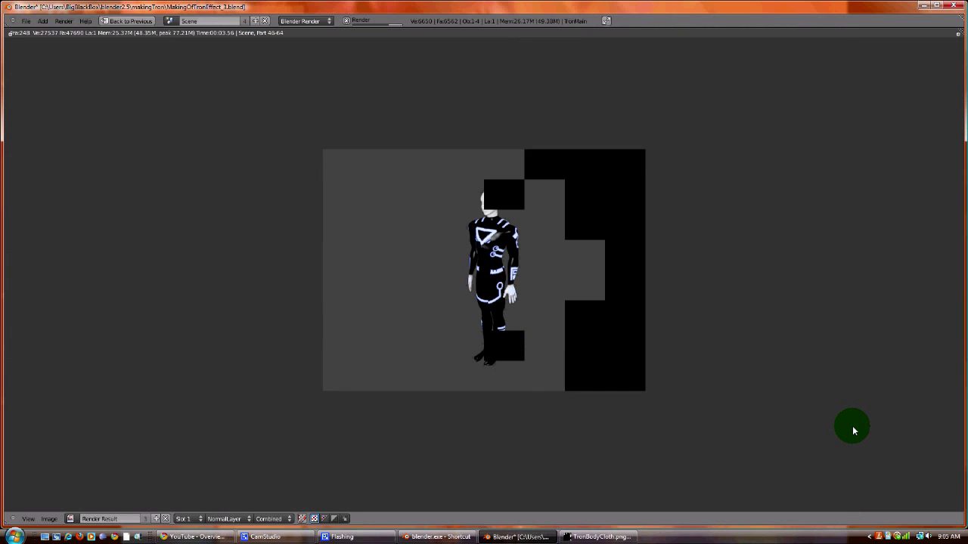
Step: Set the hardness factor to 1.000, untick Hardness, and tick Specular Intensity influence instead
key(Escape)
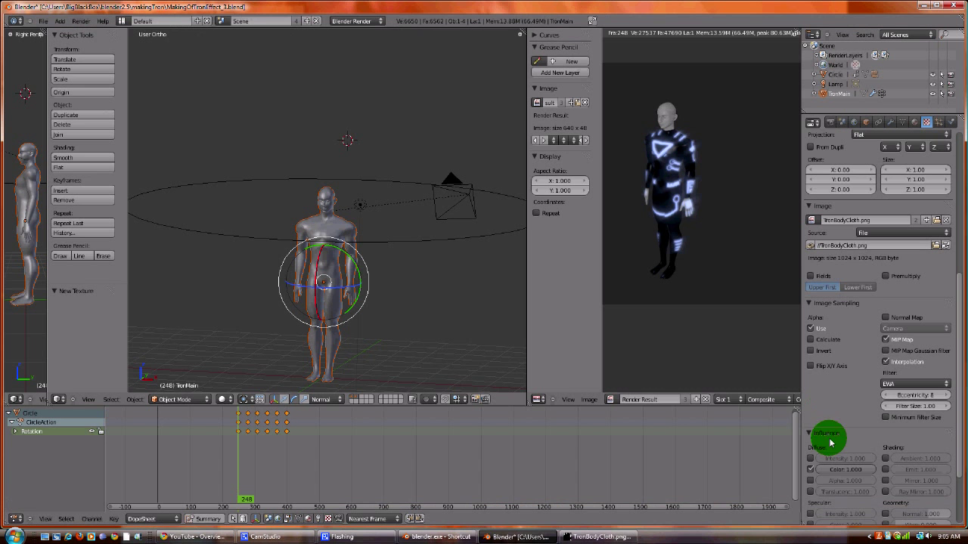
scroll(854, 475, down, 5)
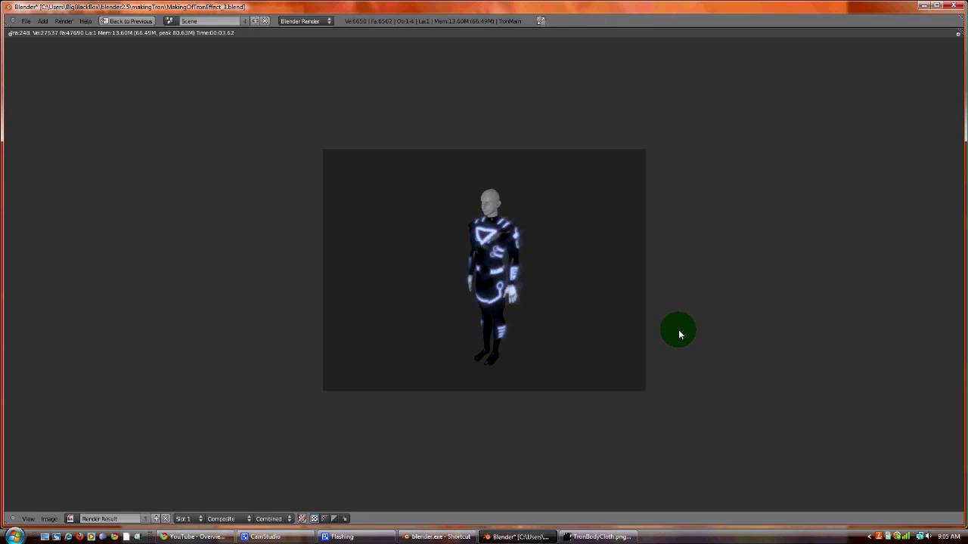
key(Escape)
scroll(827, 439, down, 3)
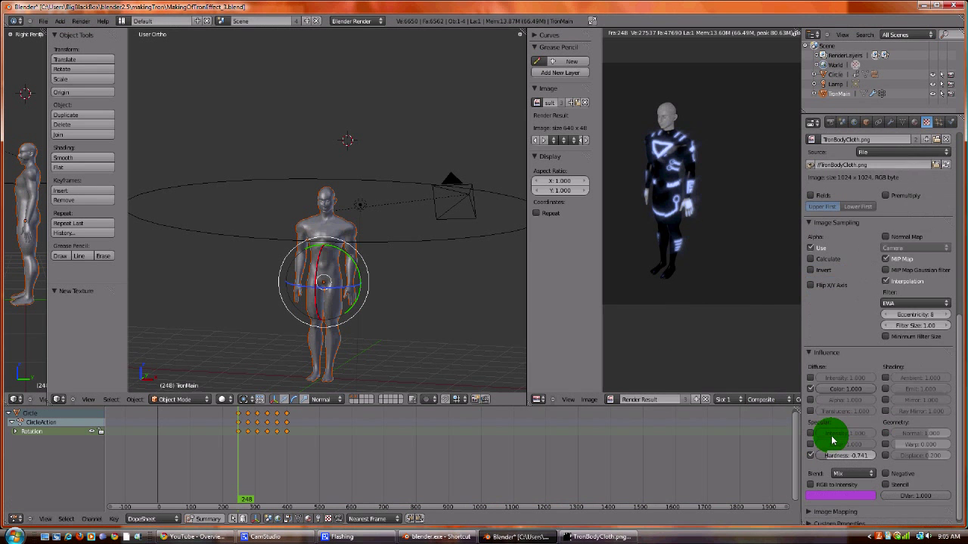
drag(828, 450, 890, 449)
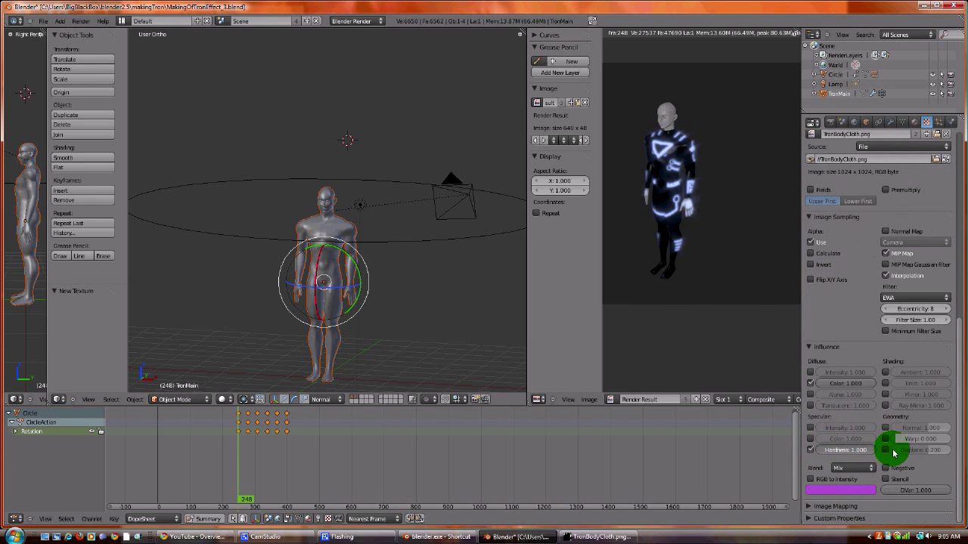
click(810, 451)
click(810, 428)
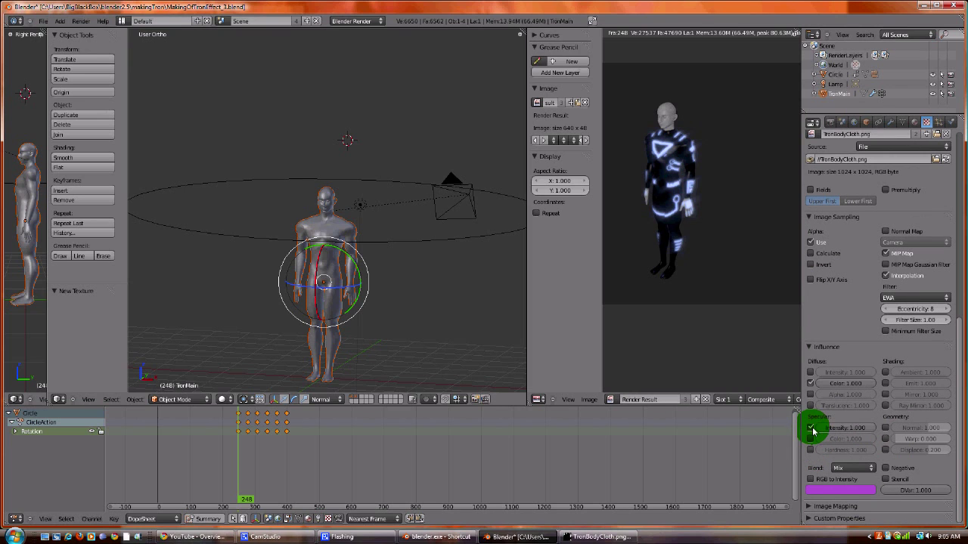